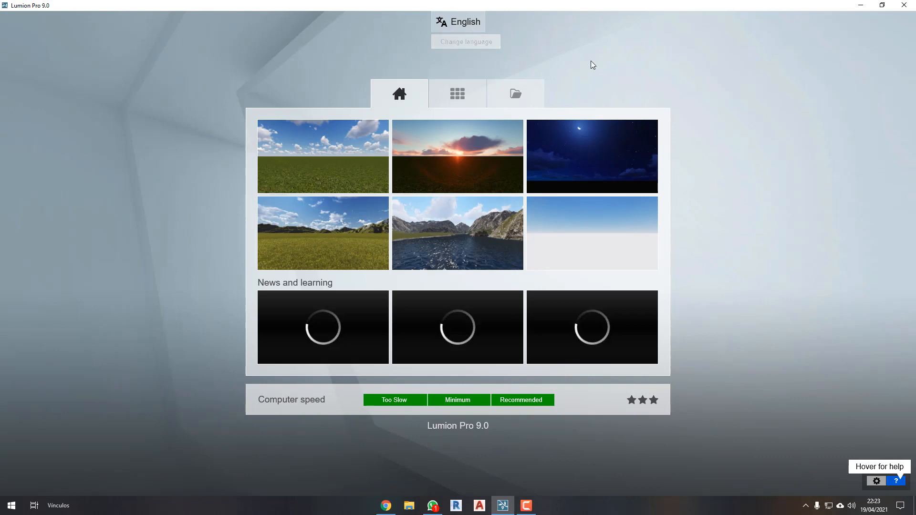
# Change the interface language from English to Español.
pyautogui.click(465, 27)
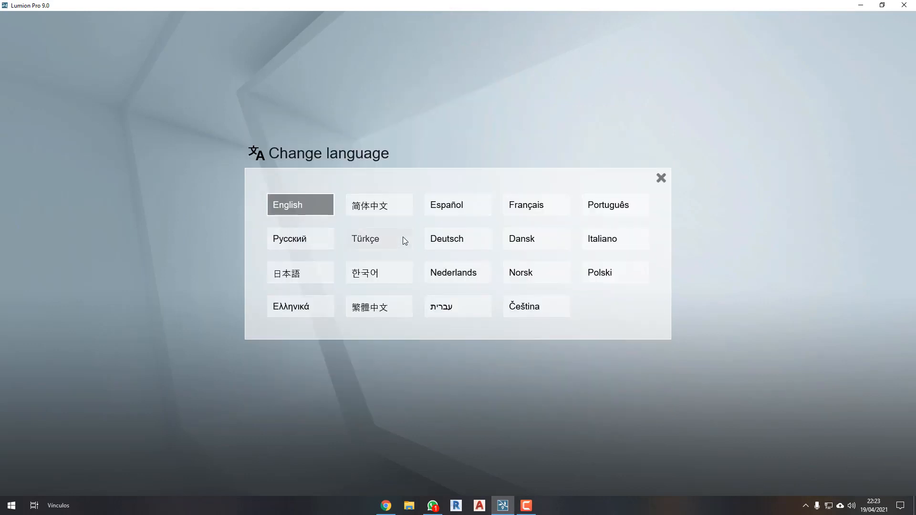
pyautogui.click(448, 205)
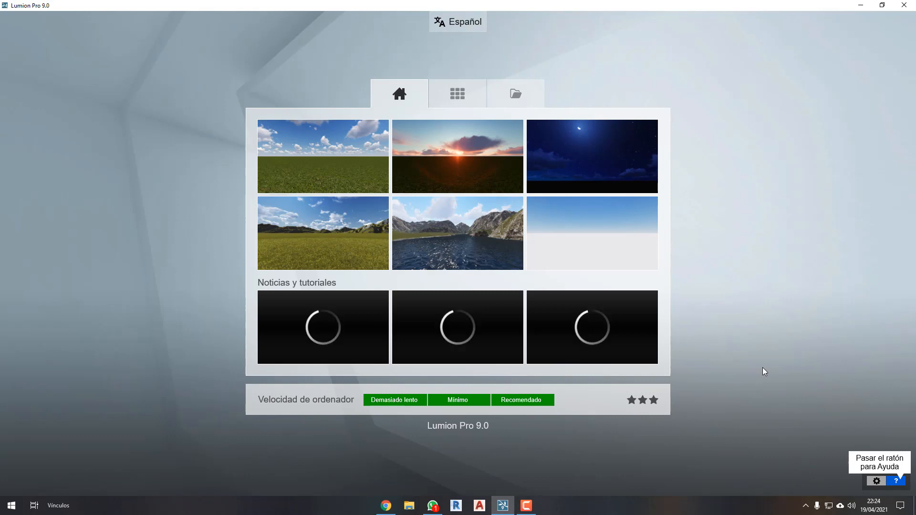
pyautogui.click(749, 370)
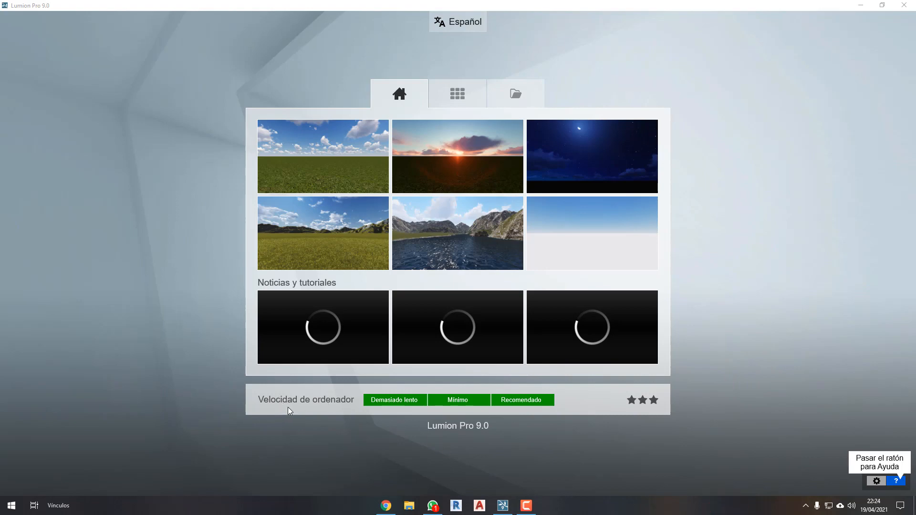
pyautogui.click(289, 423)
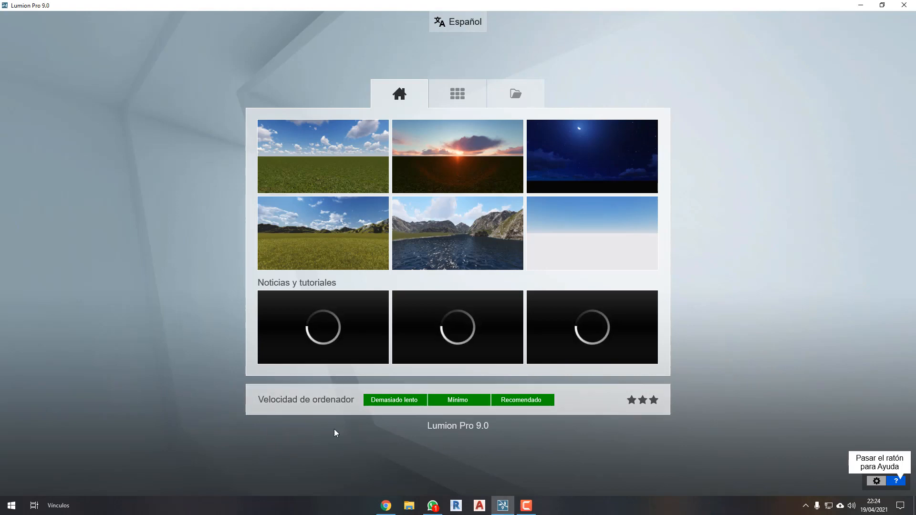
# Launch ZoomIt, outline the computer speed section with a red rectangle, point an arrow at it and clear the drawings.
pyautogui.press('super')
pyautogui.write('zoomit')
pyautogui.press('Return')
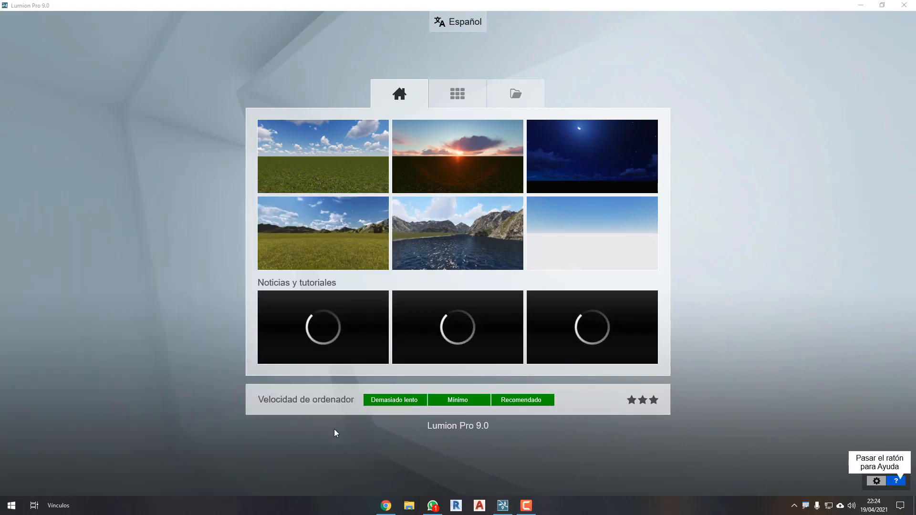
pyautogui.hotkey('ctrl', '2')
pyautogui.keyDown('ctrl'); pyautogui.moveTo(232, 379); pyautogui.dragTo(686, 431); pyautogui.keyUp('ctrl')
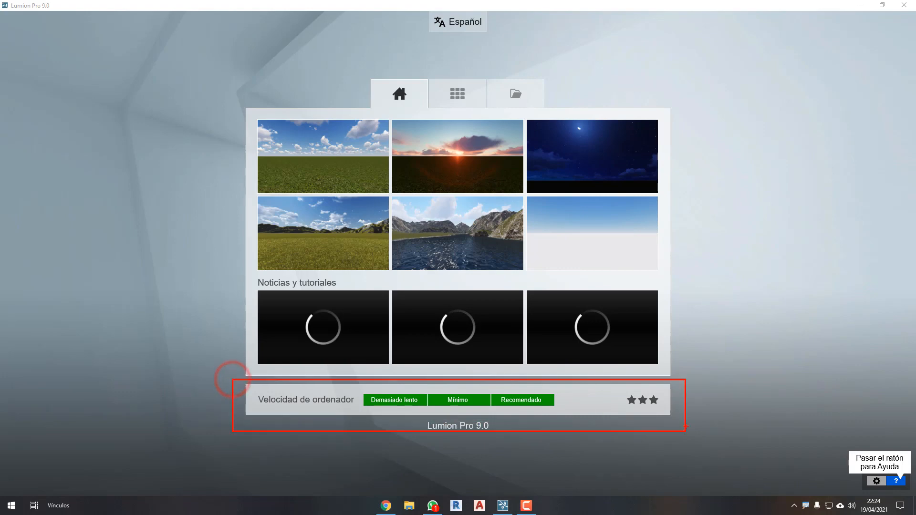
pyautogui.keyDown('ctrl'); pyautogui.keyDown('shift'); pyautogui.moveTo(698, 398); pyautogui.dragTo(768, 397); pyautogui.keyUp('shift'); pyautogui.keyUp('ctrl')
pyautogui.press('Escape')
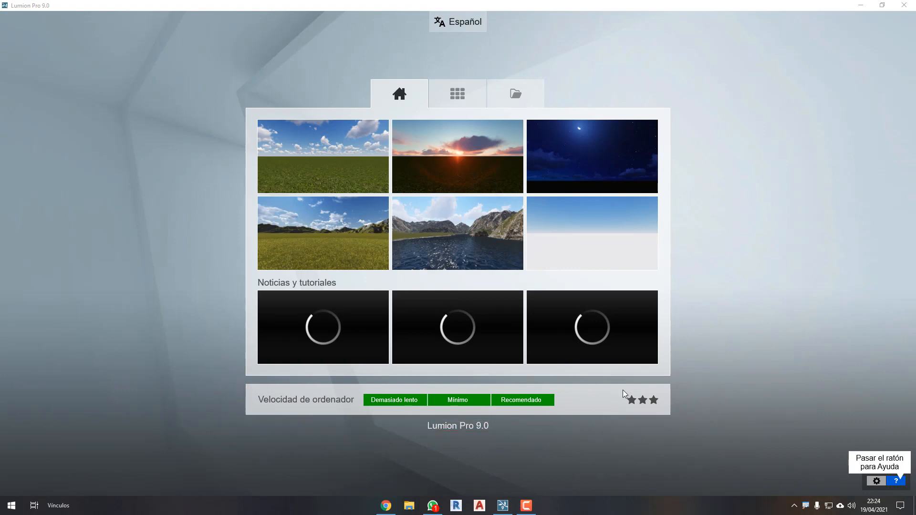
# Rerun the computer benchmark, mark the lower levels of the four result bars with blue freehand lines, and close the results.
pyautogui.click(619, 396)
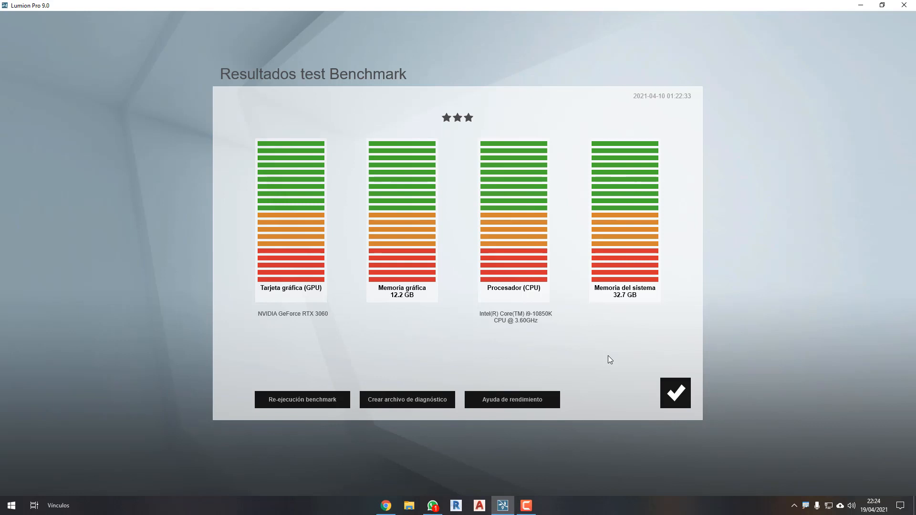
pyautogui.click(286, 398)
pyautogui.moveTo(166, 242)
pyautogui.mouseDown()
pyautogui.moveTo(708, 213)
pyautogui.moveTo(741, 221)
pyautogui.mouseUp()
pyautogui.moveTo(183, 278)
pyautogui.mouseDown()
pyautogui.moveTo(487, 261)
pyautogui.moveTo(740, 265)
pyautogui.mouseUp()
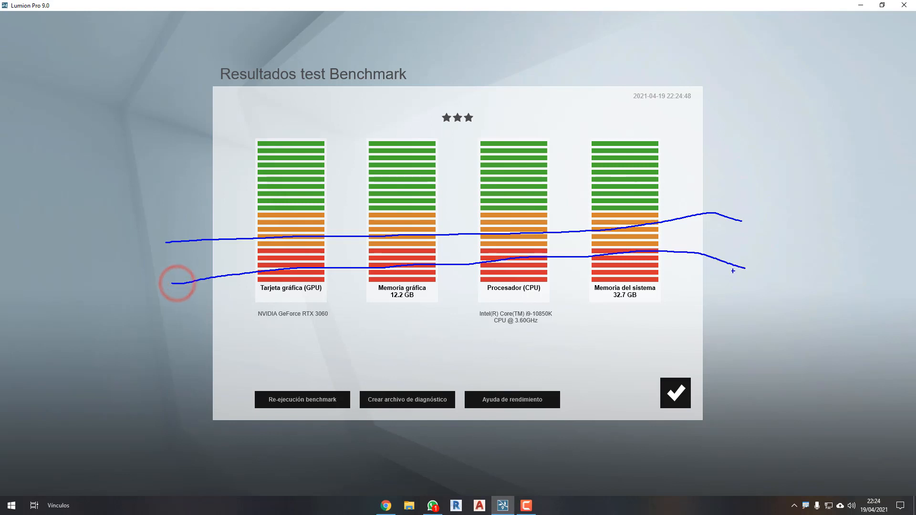
pyautogui.press('Escape')
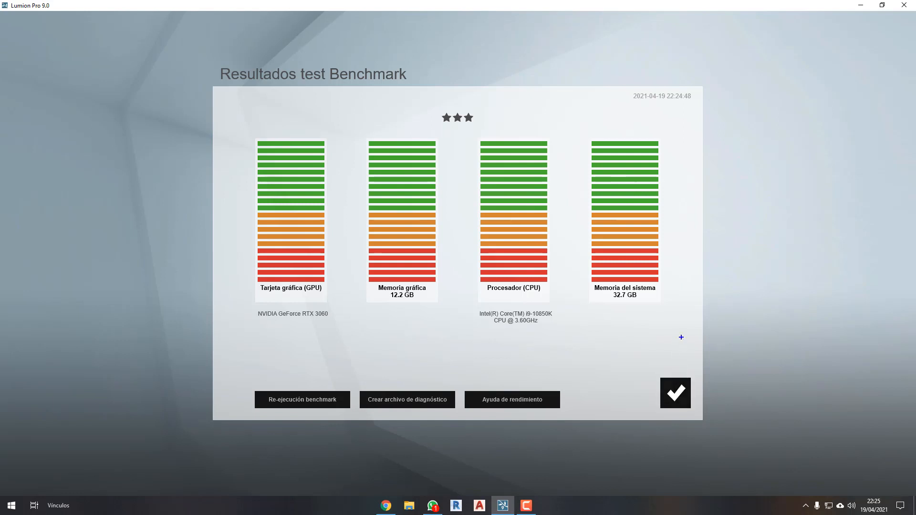
pyautogui.moveTo(682, 266); pyautogui.dragTo(196, 274)
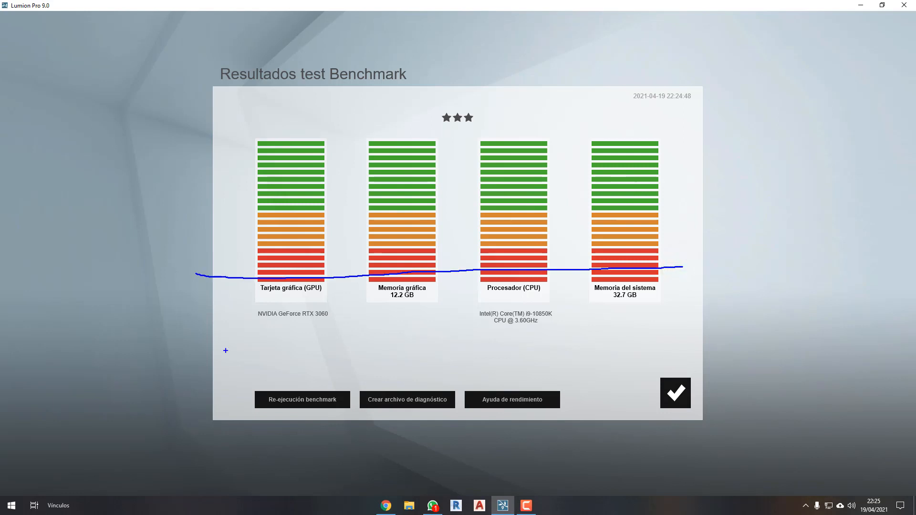
pyautogui.click(668, 392)
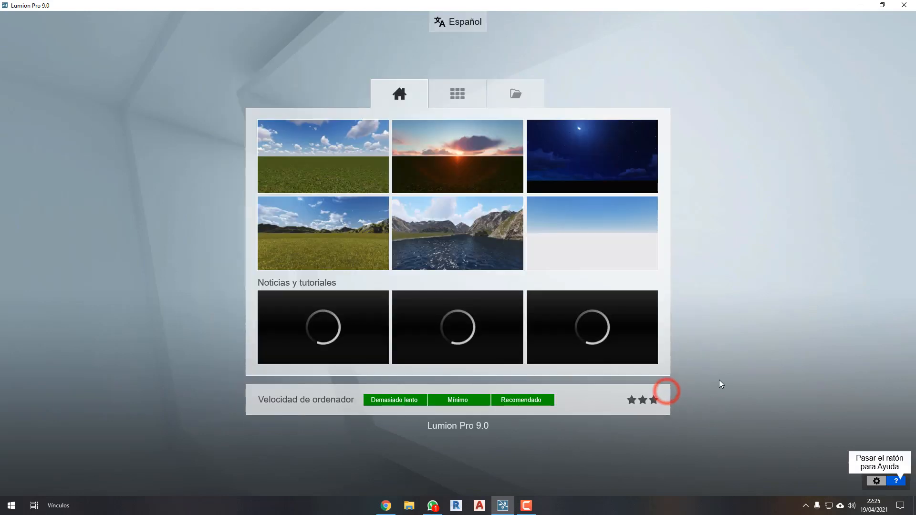
# Set the editor quality to four stars and the editor resolution to 100% in the configuration, and accept the settings.
pyautogui.click(876, 481)
pyautogui.click(369, 166)
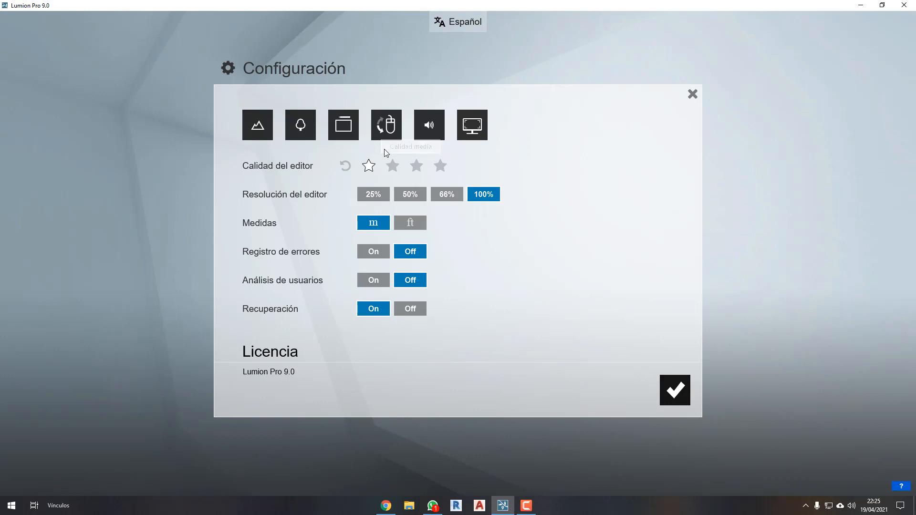
pyautogui.click(378, 192)
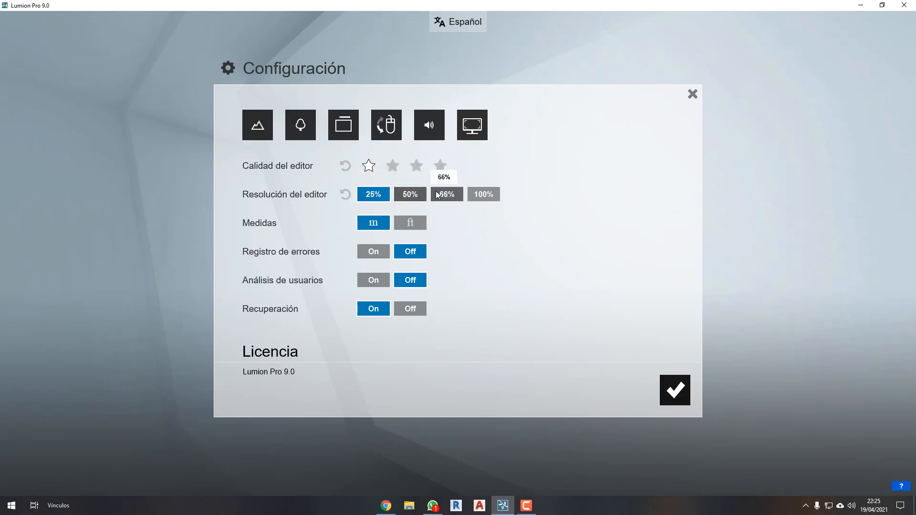
pyautogui.click(440, 166)
pyautogui.click(483, 195)
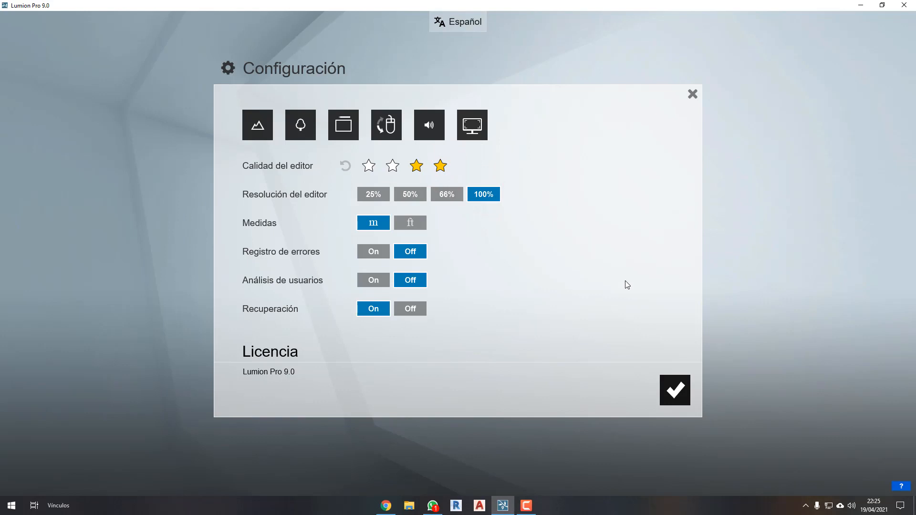
pyautogui.click(675, 389)
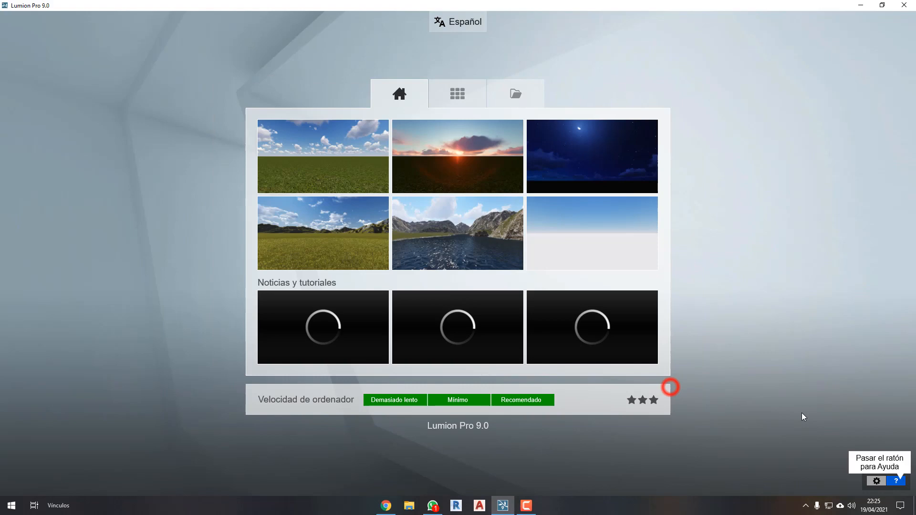
# Rerun the benchmark, highlight the graphics card and graphics memory results with a blue rectangle and arrow, and close the results.
pyautogui.click(509, 405)
pyautogui.click(321, 401)
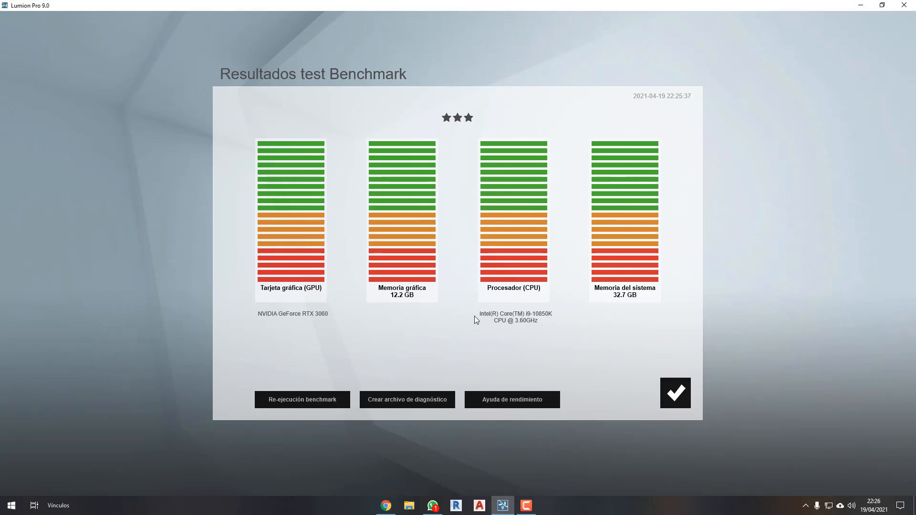
pyautogui.moveTo(454, 130)
pyautogui.mouseDown()
pyautogui.moveTo(334, 327)
pyautogui.moveTo(240, 326)
pyautogui.mouseUp()
pyautogui.moveTo(234, 238); pyautogui.dragTo(189, 238)
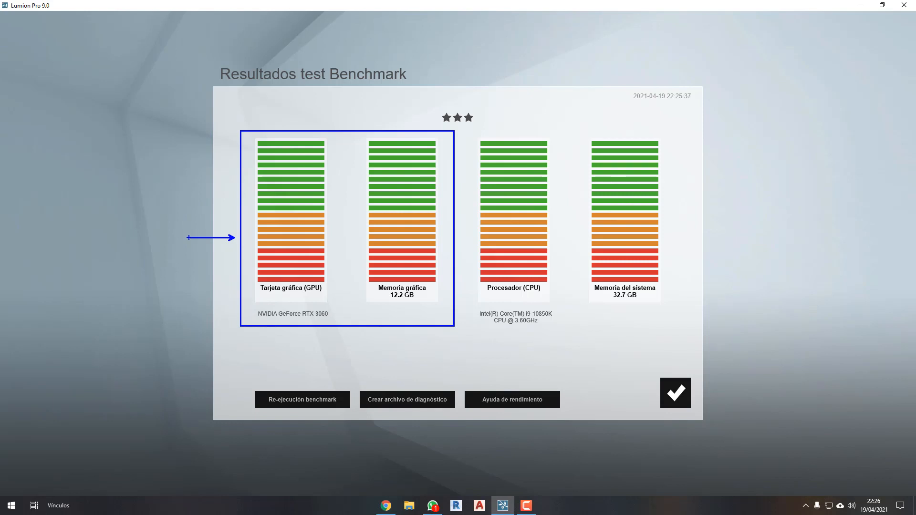
pyautogui.click(686, 397)
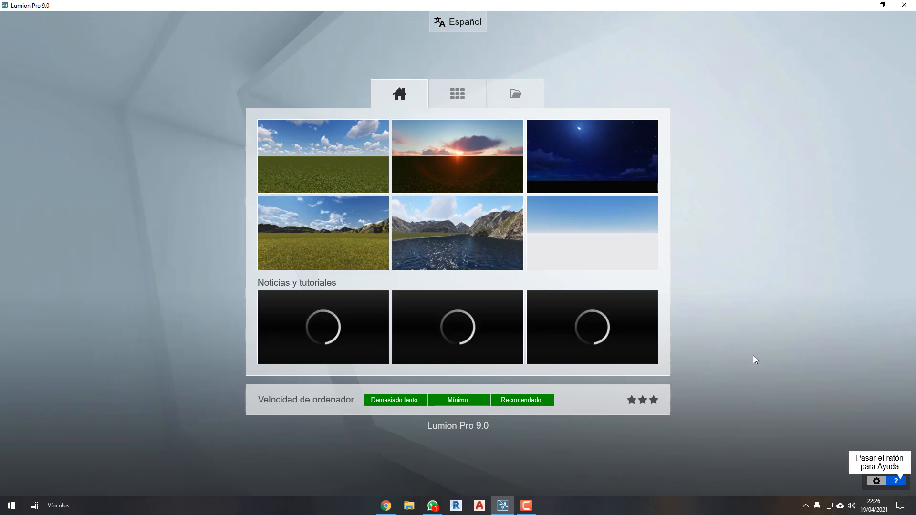
# Annotate the computer speed section on the start screen with a blue rectangle and an arrow, and clear the drawings.
pyautogui.moveTo(692, 425)
pyautogui.mouseDown()
pyautogui.moveTo(243, 381)
pyautogui.moveTo(192, 399)
pyautogui.mouseUp()
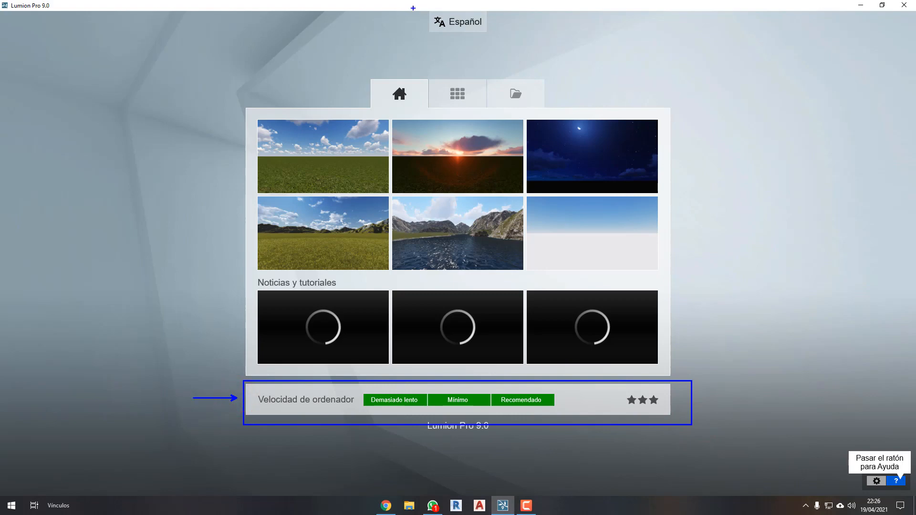
pyautogui.moveTo(413, 8)
pyautogui.mouseDown()
pyautogui.moveTo(509, 42)
pyautogui.moveTo(419, 6)
pyautogui.mouseUp()
pyautogui.moveTo(873, 374)
pyautogui.mouseDown()
pyautogui.moveTo(862, 444)
pyautogui.moveTo(853, 444)
pyautogui.moveTo(861, 455)
pyautogui.mouseUp()
pyautogui.press('Escape')
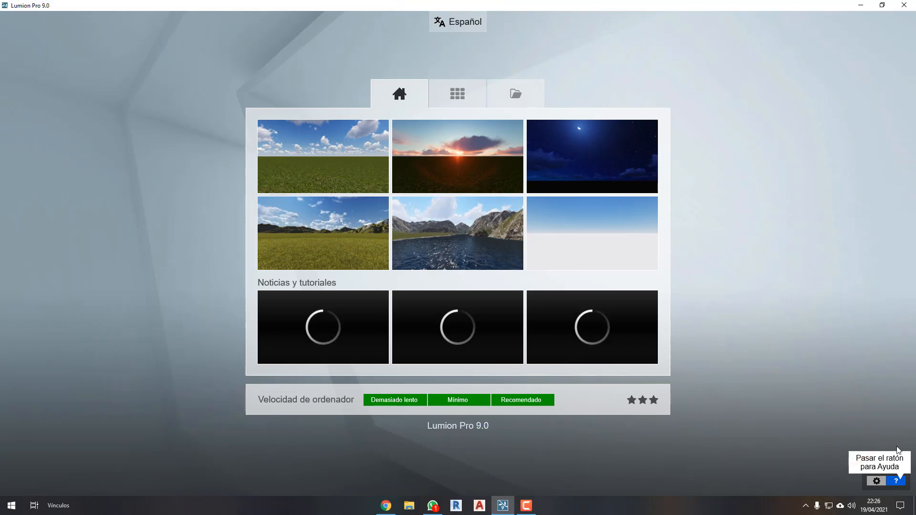
# Open the configuration, highlight the Recuperación option with a blue rectangle and an arrow, and clear the drawings.
pyautogui.click(881, 483)
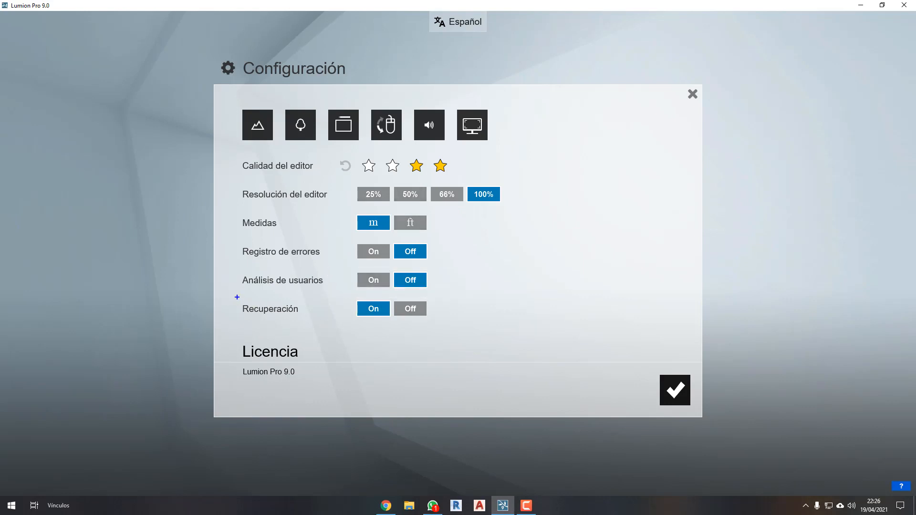
pyautogui.moveTo(237, 298)
pyautogui.mouseDown()
pyautogui.moveTo(393, 299)
pyautogui.moveTo(434, 322)
pyautogui.moveTo(484, 307)
pyautogui.mouseUp()
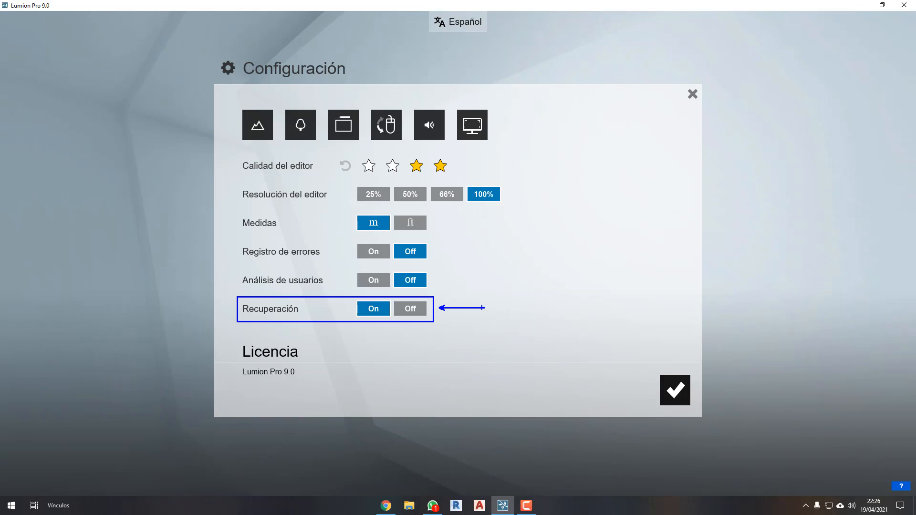
pyautogui.moveTo(371, 290)
pyautogui.mouseDown()
pyautogui.moveTo(378, 297)
pyautogui.moveTo(391, 274)
pyautogui.mouseUp()
pyautogui.press('Escape')
pyautogui.hotkey('ctrl', '2')
pyautogui.keyDown('ctrl'); pyautogui.moveTo(436, 295); pyautogui.dragTo(232, 322); pyautogui.keyUp('ctrl')
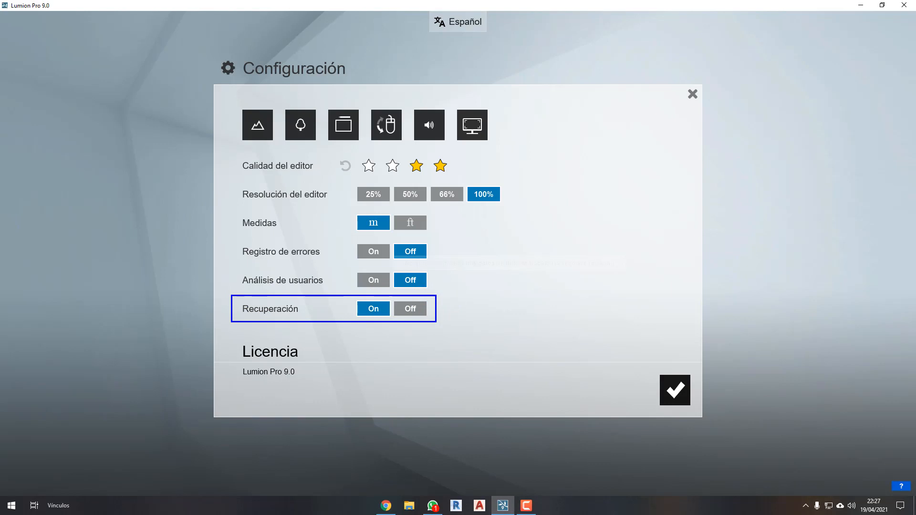
pyautogui.press('Escape')
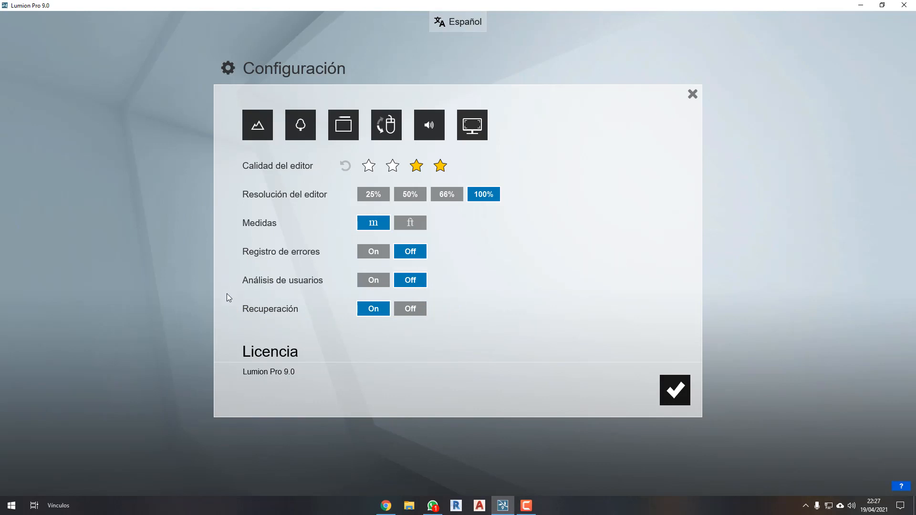
# Try switching high-quality terrain and trees on and off for the editor, and set the editor resolution to 50%.
pyautogui.click(259, 130)
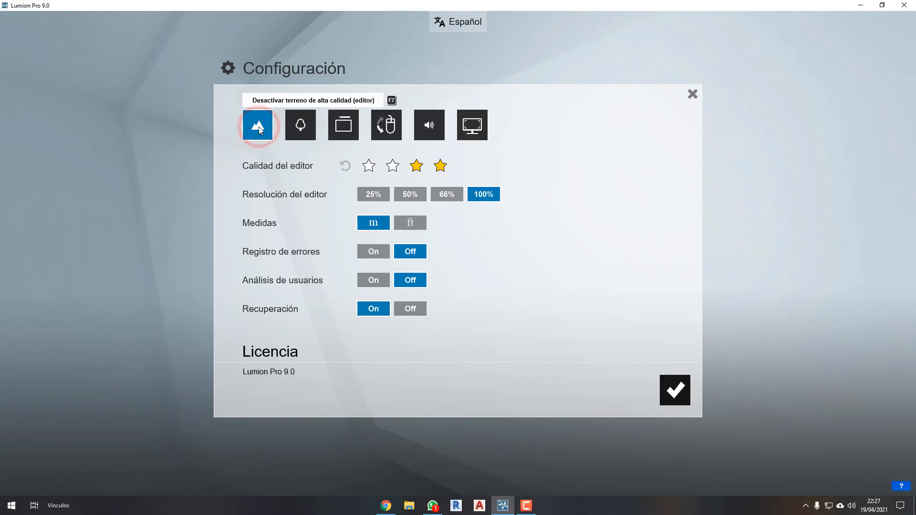
pyautogui.click(301, 125)
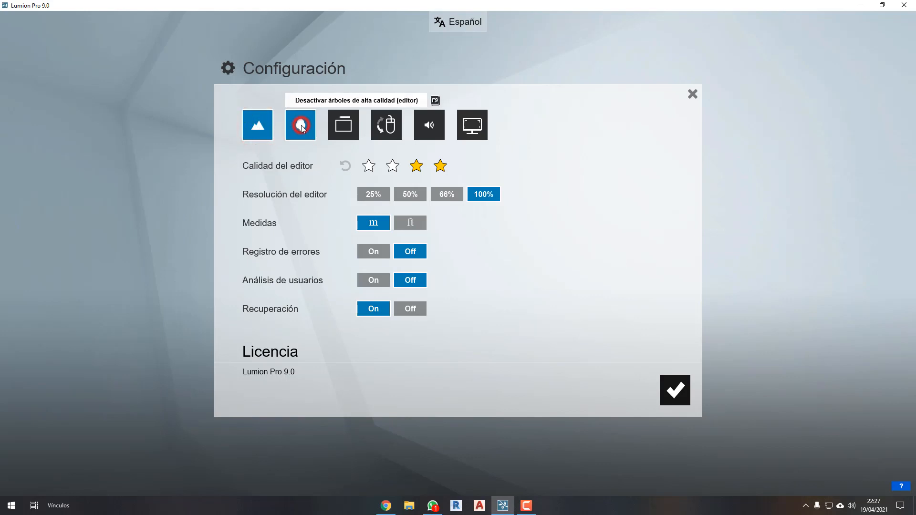
pyautogui.click(265, 128)
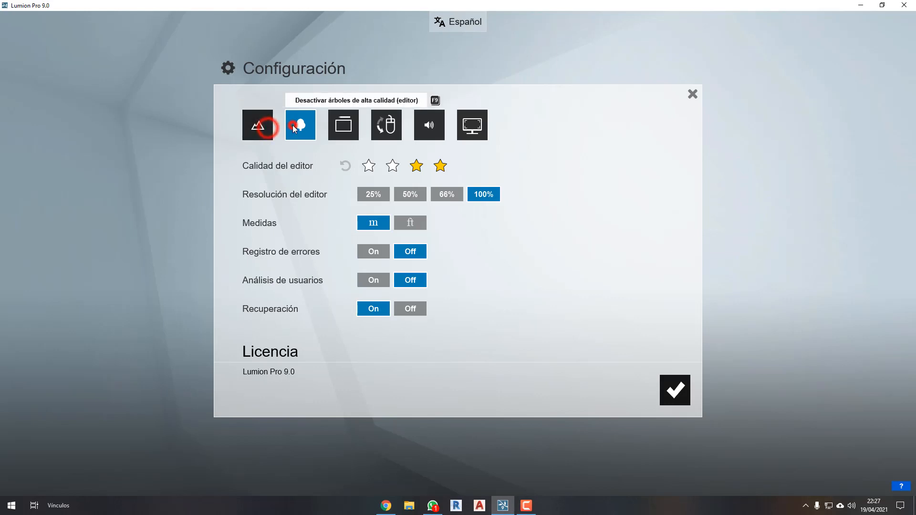
pyautogui.click(298, 126)
pyautogui.click(409, 198)
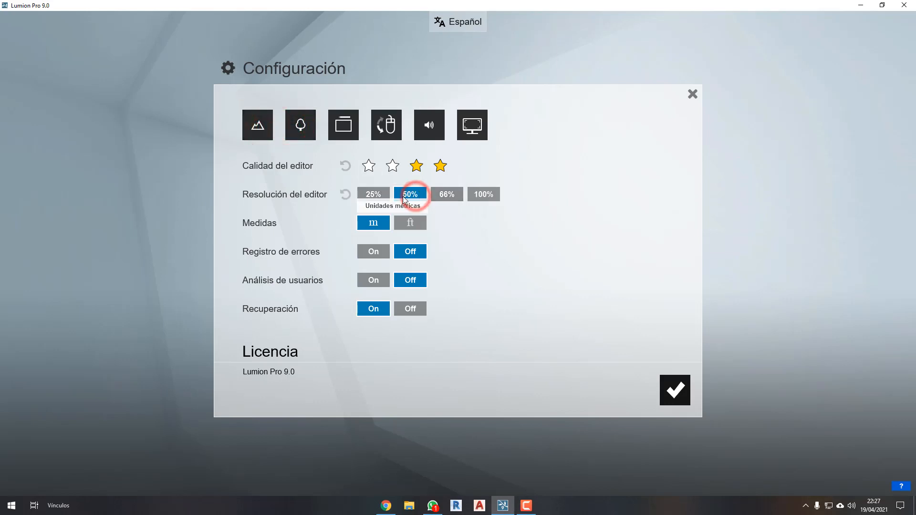
# Set the editor resolution to 100% and enable high-quality terrain and high-quality trees for the editor.
pyautogui.click(475, 194)
pyautogui.click(260, 134)
pyautogui.click(302, 125)
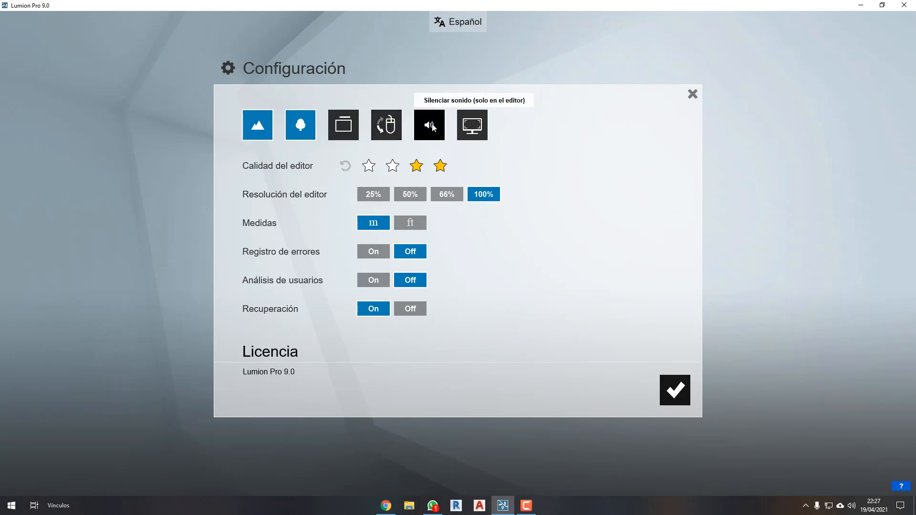
# Try full-screen mode twice, returning to windowed mode each time, and accept the configuration.
pyautogui.click(479, 127)
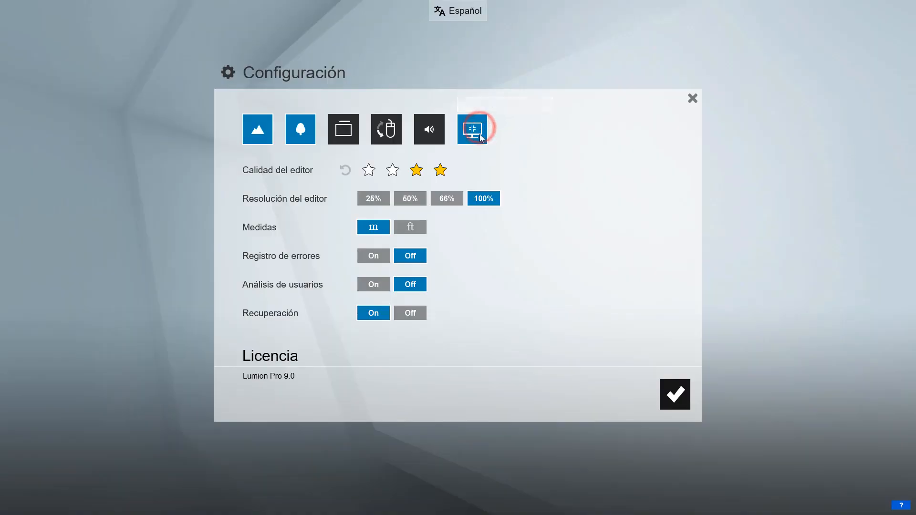
pyautogui.click(469, 135)
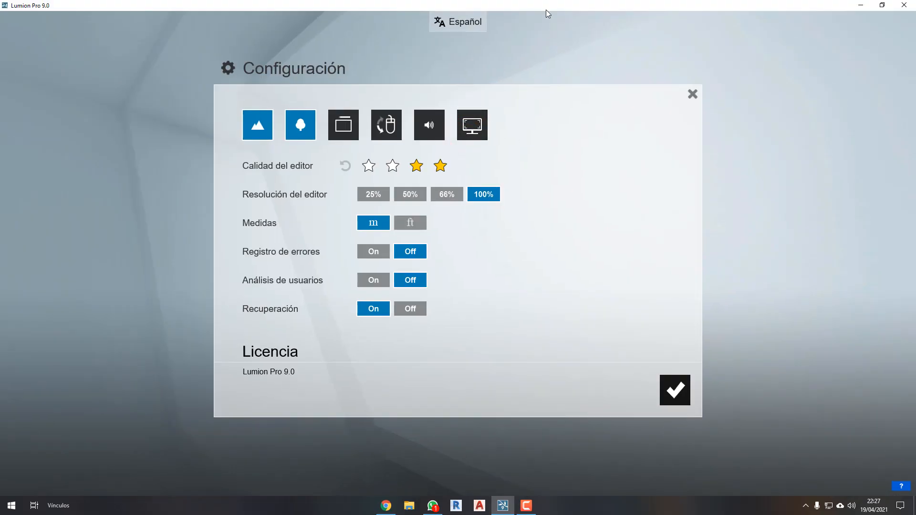
pyautogui.click(475, 129)
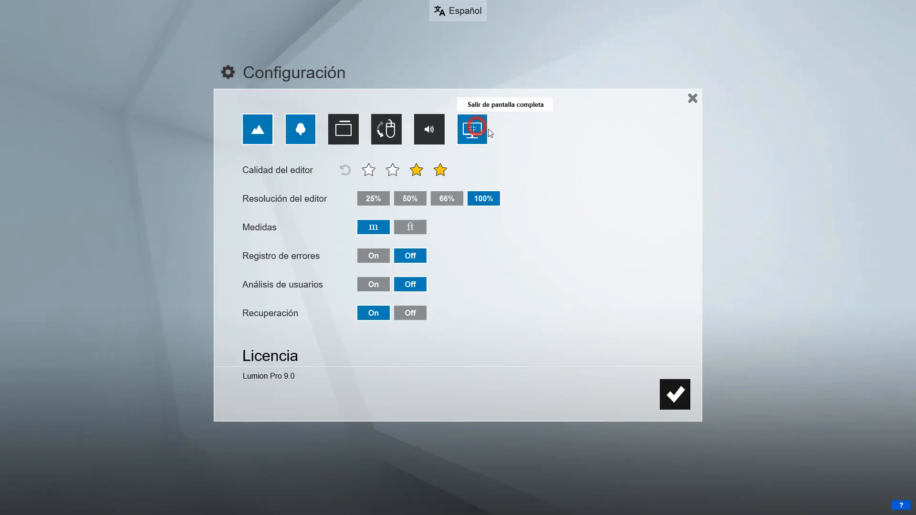
pyautogui.click(476, 133)
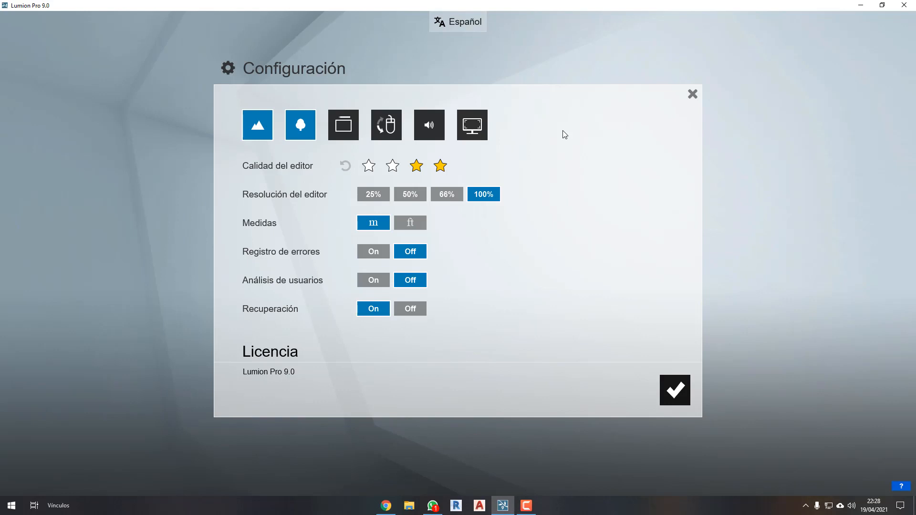
pyautogui.click(563, 133)
pyautogui.click(666, 381)
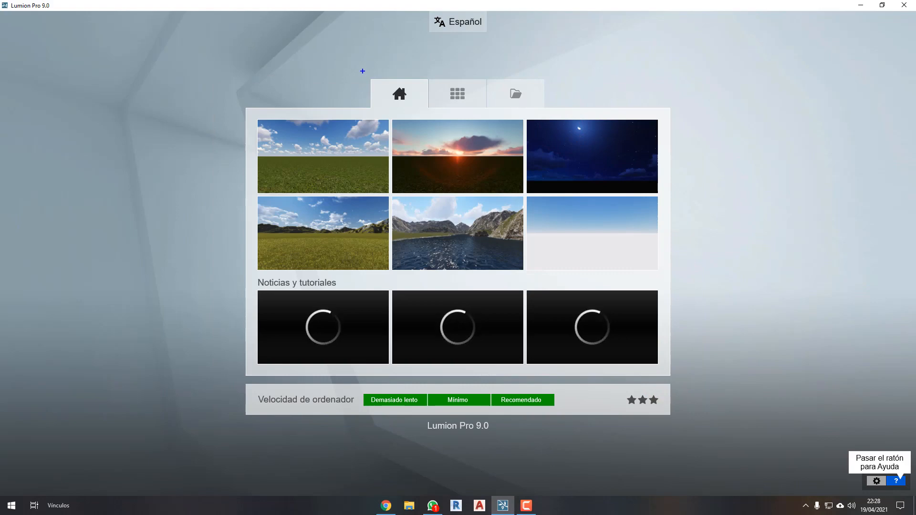
# Highlight the three start-screen sections with a blue rectangle and an arrow, and draw a bracket beside the scene templates.
pyautogui.moveTo(363, 70)
pyautogui.mouseDown()
pyautogui.moveTo(570, 119)
pyautogui.moveTo(557, 115)
pyautogui.mouseUp()
pyautogui.moveTo(351, 88); pyautogui.dragTo(304, 85)
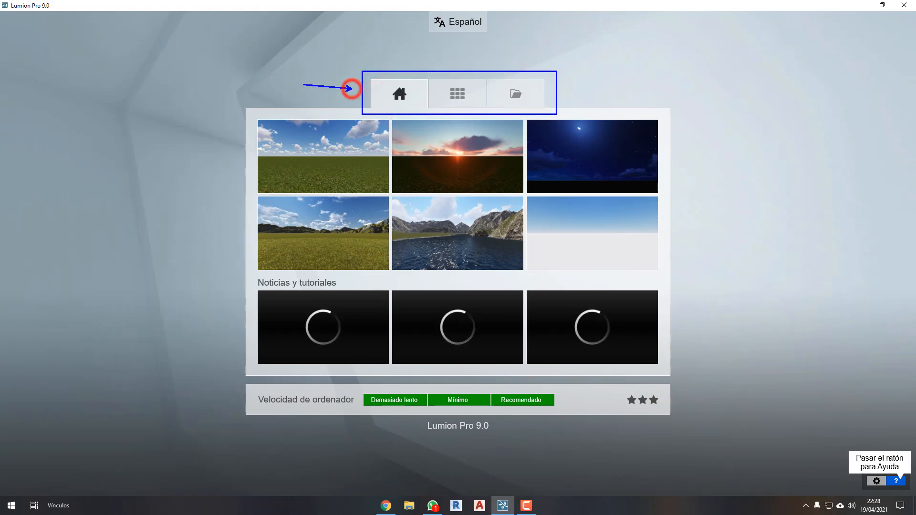
pyautogui.moveTo(247, 116)
pyautogui.mouseDown()
pyautogui.moveTo(220, 222)
pyautogui.moveTo(224, 268)
pyautogui.moveTo(244, 275)
pyautogui.mouseUp()
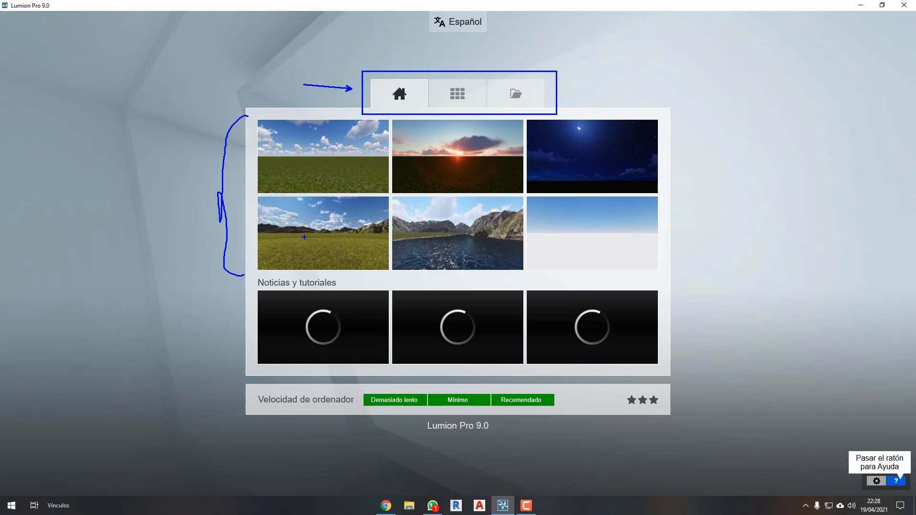
# Mark each of the six scene templates with a small blue circle and clear all the drawings.
pyautogui.moveTo(326, 134); pyautogui.dragTo(328, 142)
pyautogui.moveTo(328, 207); pyautogui.dragTo(323, 216)
pyautogui.moveTo(458, 216); pyautogui.dragTo(459, 219)
pyautogui.moveTo(462, 138); pyautogui.dragTo(463, 145)
pyautogui.moveTo(584, 155); pyautogui.dragTo(582, 164)
pyautogui.moveTo(595, 234); pyautogui.dragTo(596, 246)
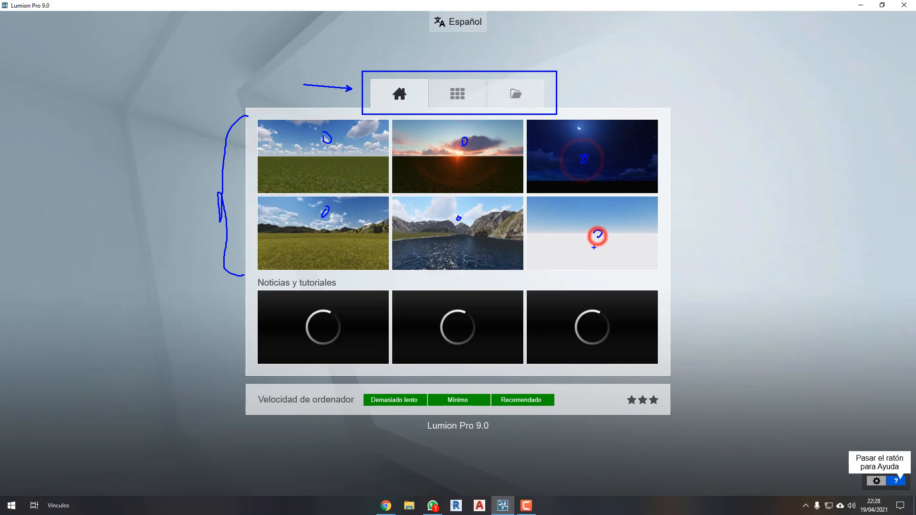
pyautogui.press('Escape')
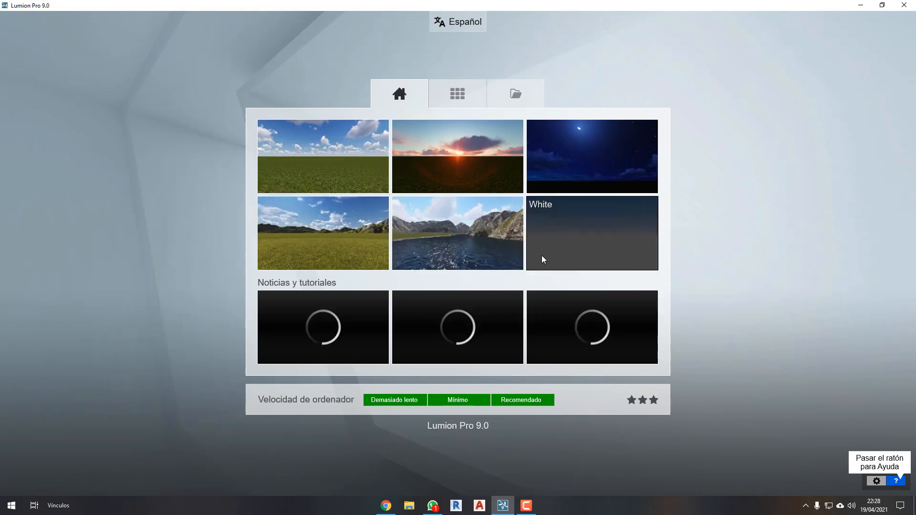
# Start a new scene from the mountain lake template and look around the shore and the mountains.
pyautogui.click(420, 253)
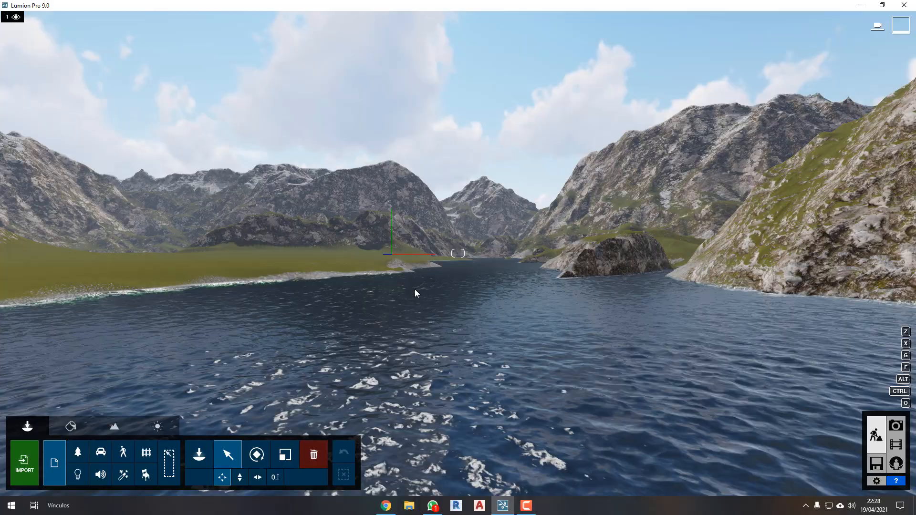
pyautogui.moveTo(535, 272); pyautogui.dragTo(711, 304, button='right')
pyautogui.press('q')
pyautogui.press('w')
pyautogui.press('s')
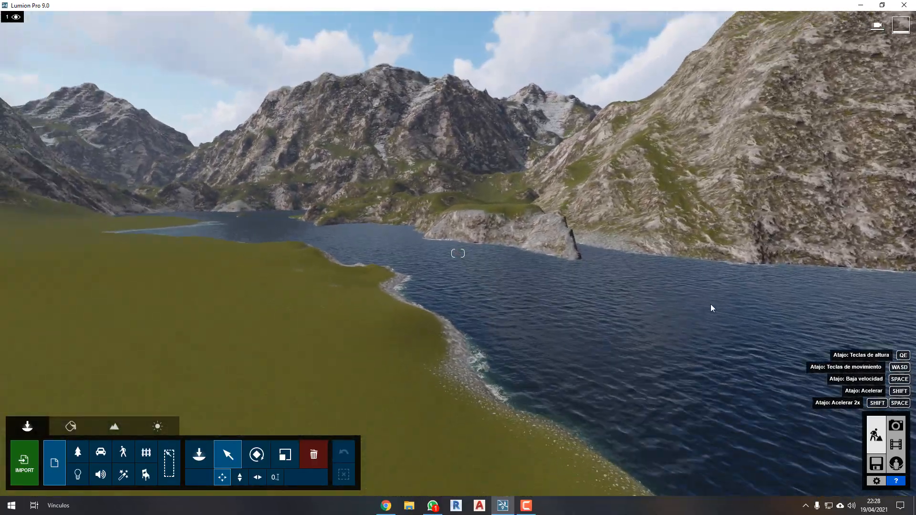
# Open and accept the configuration from within the scene, and load the Farnsworth House example scene.
pyautogui.click(878, 481)
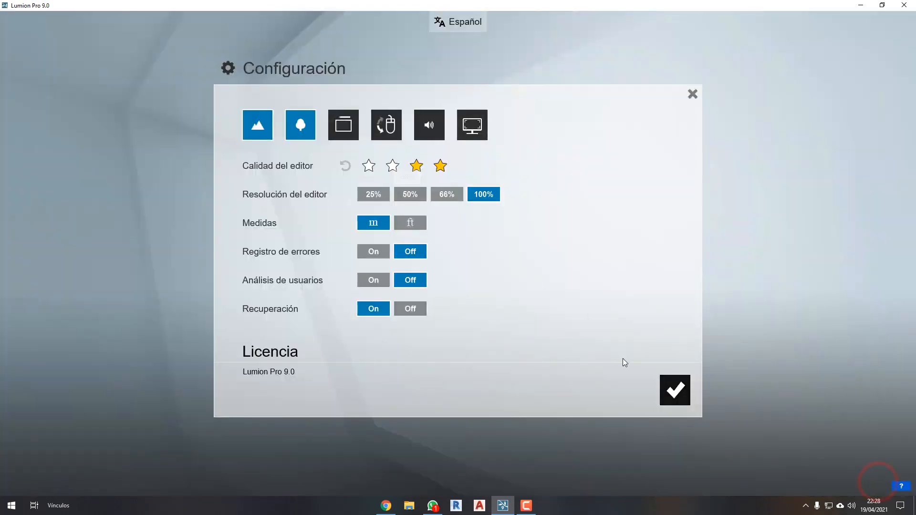
pyautogui.click(672, 385)
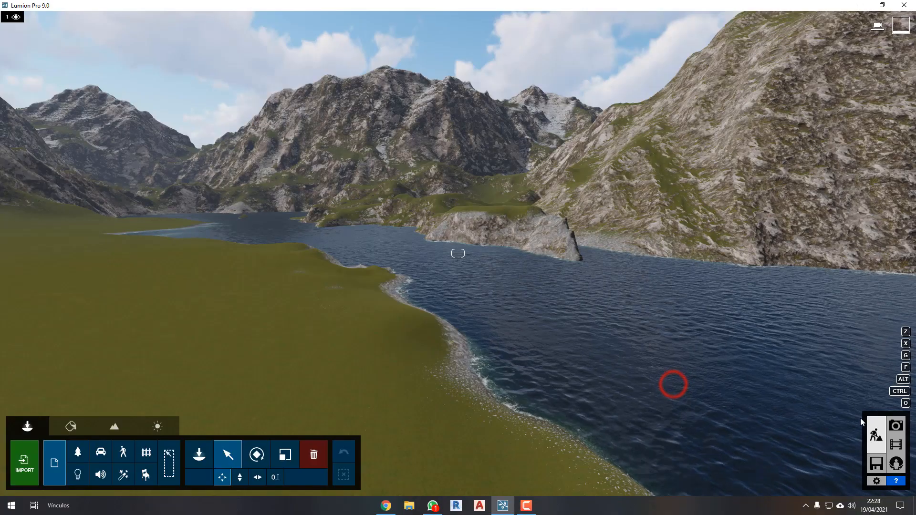
pyautogui.click(877, 464)
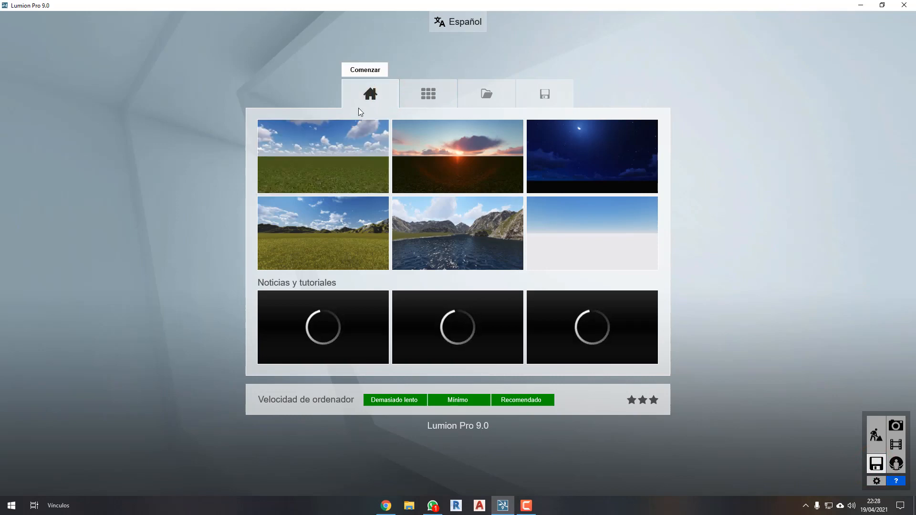
pyautogui.click(423, 101)
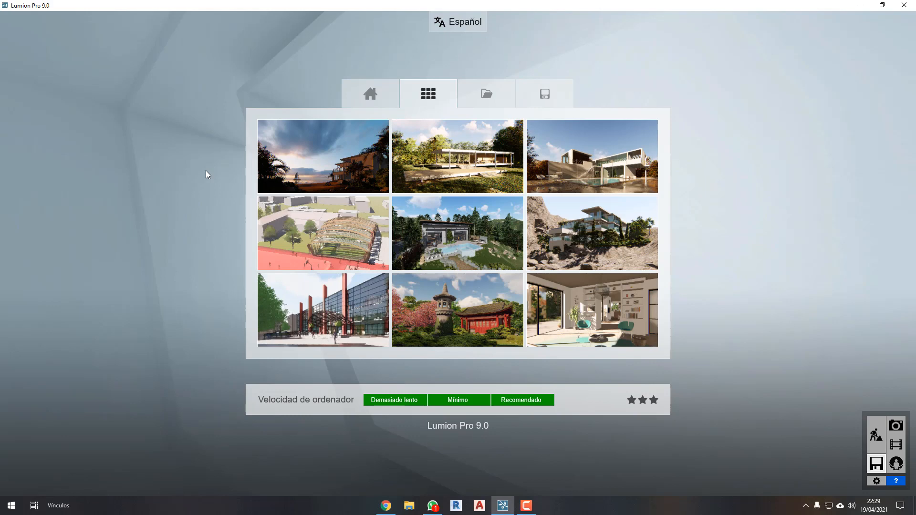
pyautogui.click(482, 166)
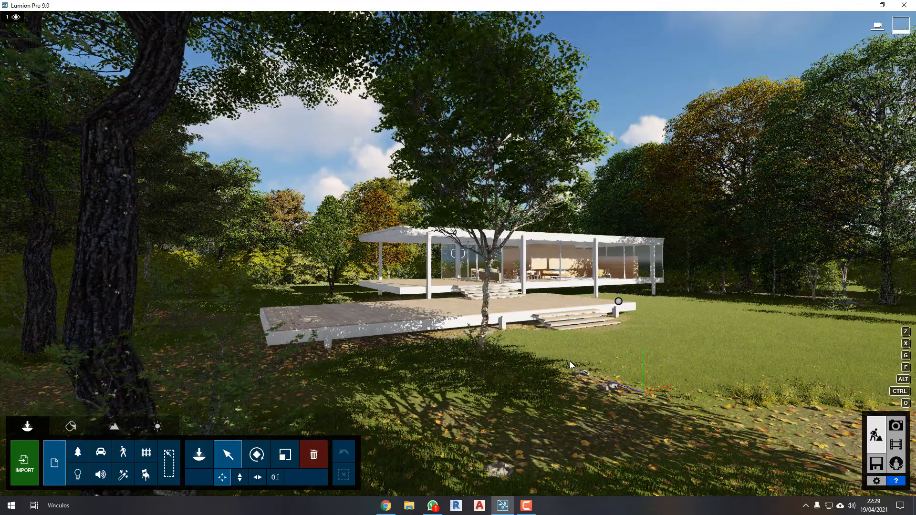
# View the Farnsworth House from the front lawn, moving the camera closer, backwards and sideways.
pyautogui.press('w')
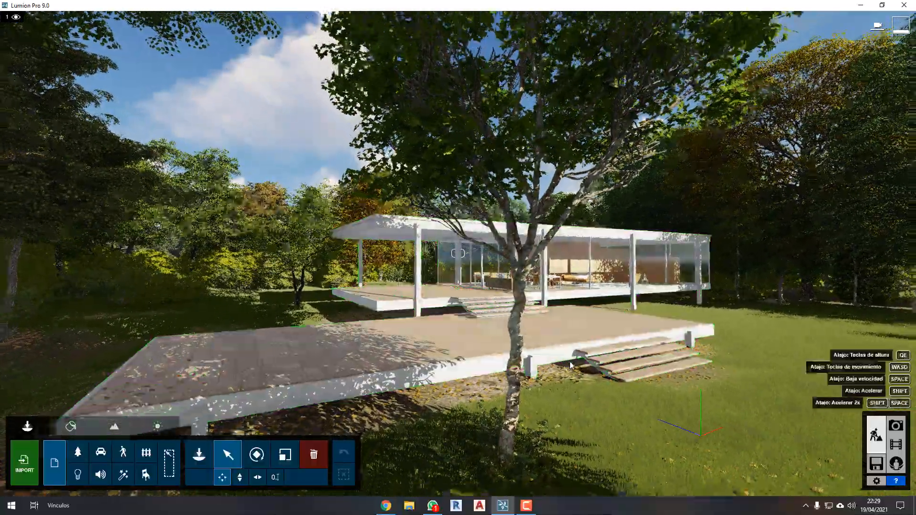
pyautogui.press('s')
pyautogui.press('a')
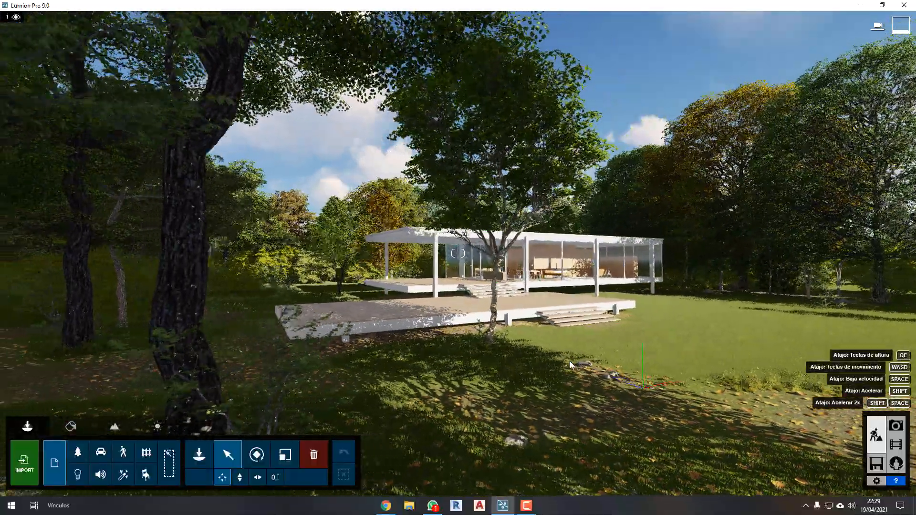
pyautogui.press('d')
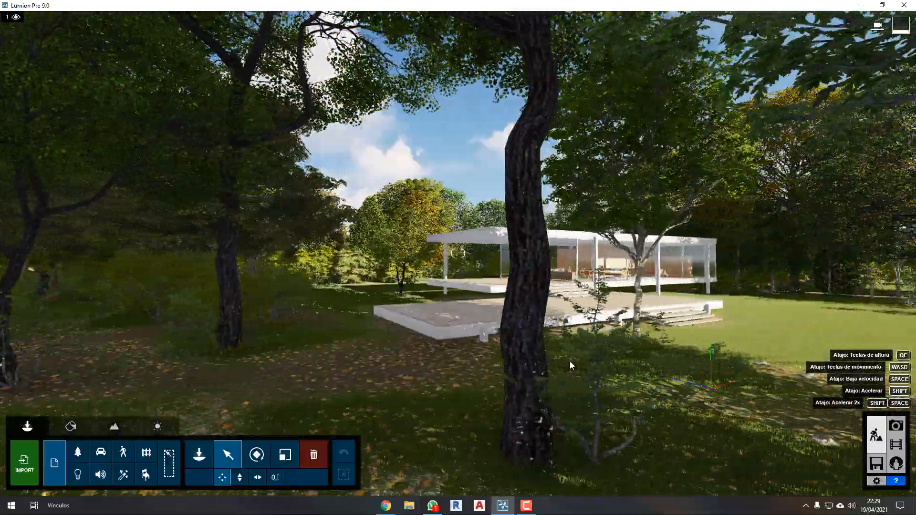
pyautogui.press('w')
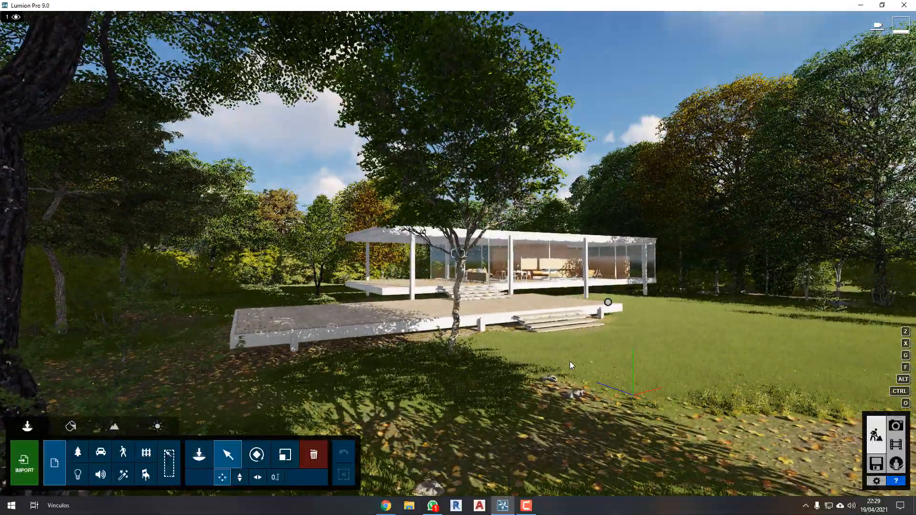
# Fly around the house to its rear facade and examine it from ground level up to above the roof.
pyautogui.moveTo(557, 357); pyautogui.dragTo(595, 374, button='right')
pyautogui.press('w')
pyautogui.press('w')
pyautogui.press('q')
pyautogui.press('w')
pyautogui.press('w')
pyautogui.press('a')
pyautogui.press('w')
pyautogui.press('e')
pyautogui.moveTo(595, 302); pyautogui.dragTo(525, 293, button='right')
pyautogui.press('w')
pyautogui.press('q')
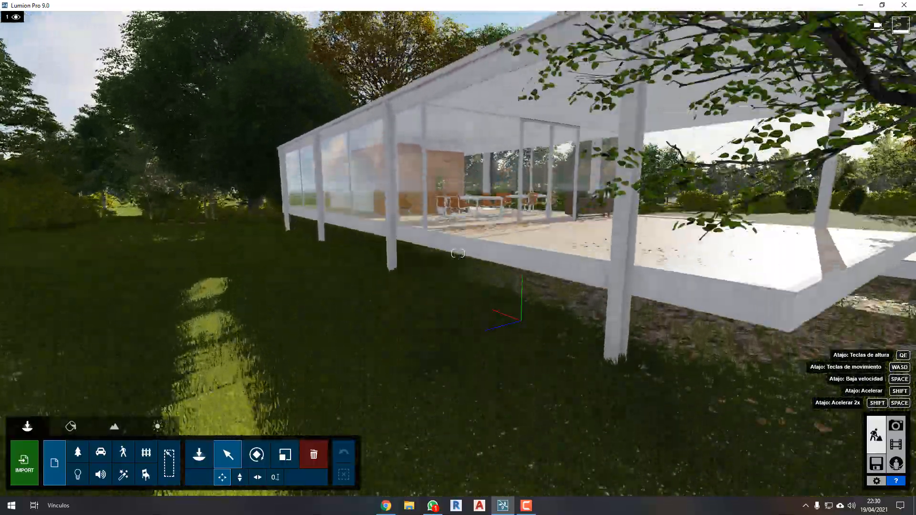
pyautogui.press('q')
pyautogui.press('e')
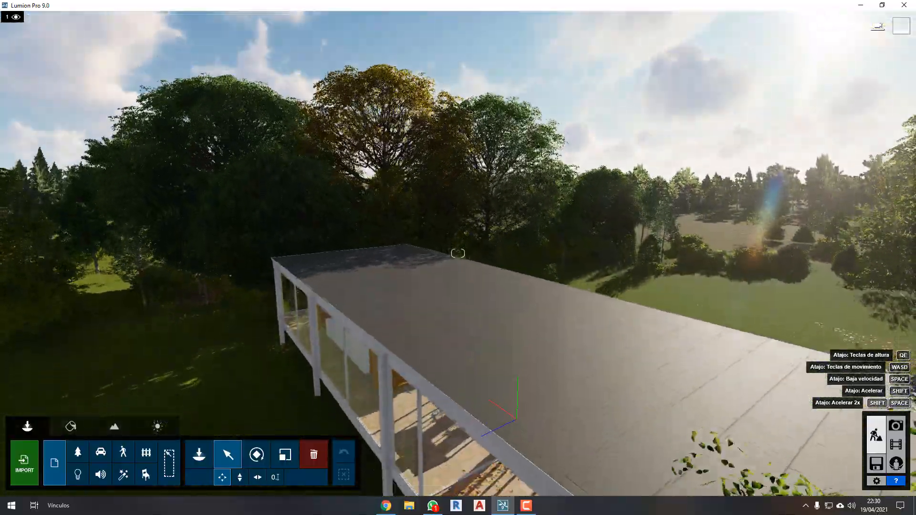
# Inspect the furnished interior through the glass walls and back away to a front view of the whole house.
pyautogui.press('a')
pyautogui.moveTo(458, 254); pyautogui.dragTo(392, 238, button='right')
pyautogui.press('w')
pyautogui.press('w')
pyautogui.press('d')
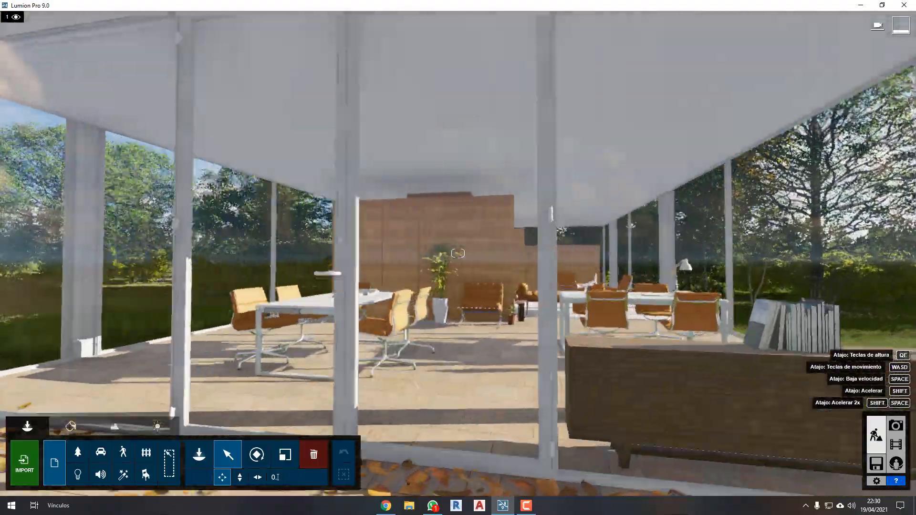
pyautogui.press('s')
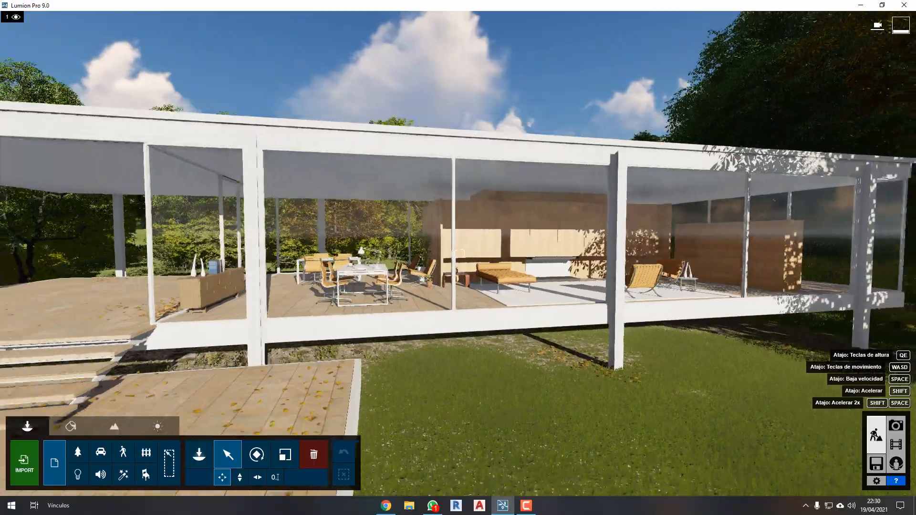
pyautogui.press('s')
pyautogui.press('a')
pyautogui.moveTo(458, 253); pyautogui.dragTo(415, 284, button='right')
pyautogui.press('s')
pyautogui.moveTo(635, 334); pyautogui.dragTo(604, 348, button='right')
pyautogui.press('d')
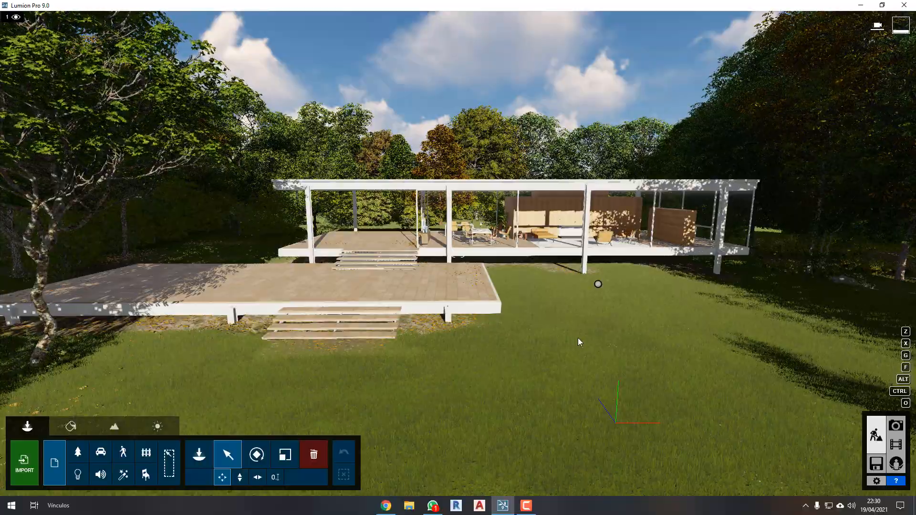
# Examine the roof, terrace and surrounding trees from a raised viewpoint in front of the house.
pyautogui.moveTo(577, 339); pyautogui.dragTo(618, 477, button='right')
pyautogui.press('w')
pyautogui.press('a')
pyautogui.press('d')
pyautogui.press('s')
pyautogui.press('q')
pyautogui.press('d')
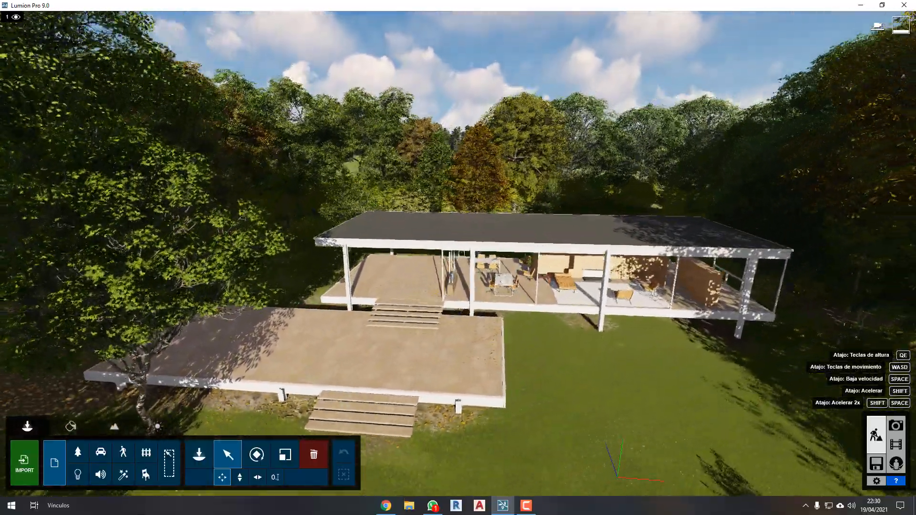
pyautogui.press('w')
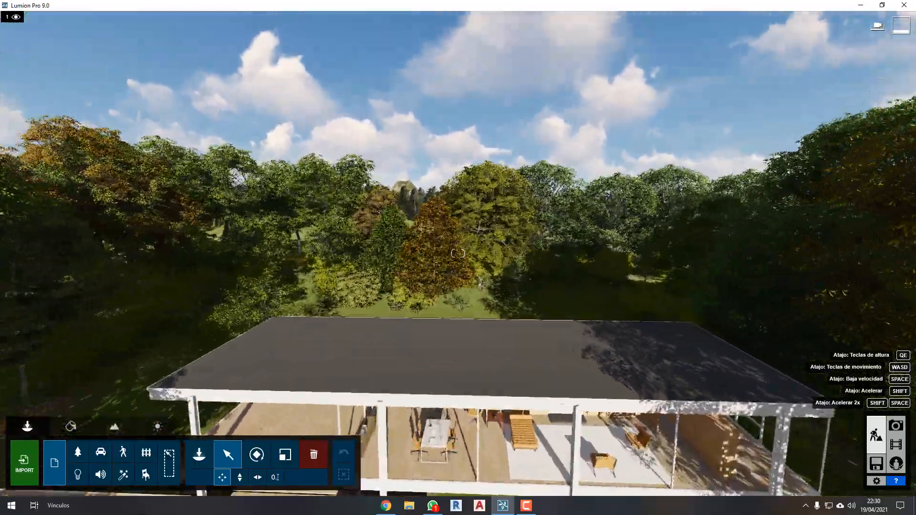
pyautogui.moveTo(458, 253); pyautogui.dragTo(668, 256, button='right')
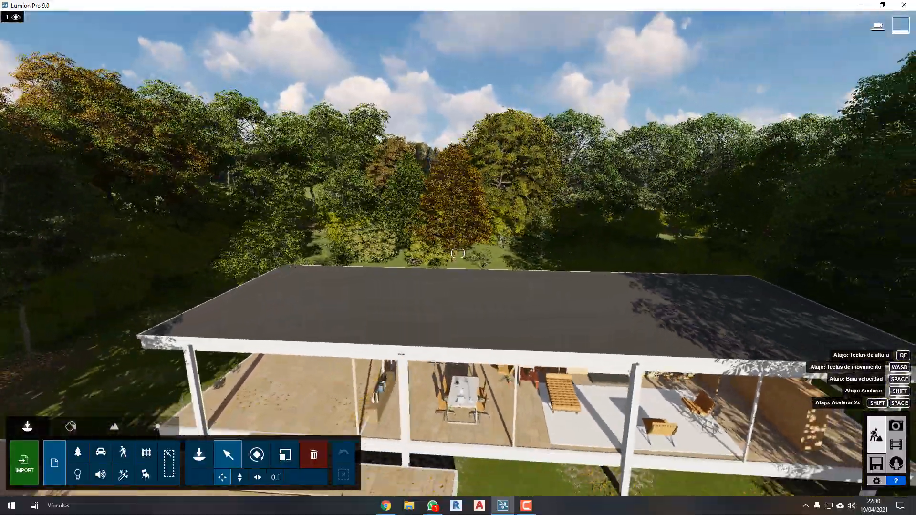
pyautogui.press('s')
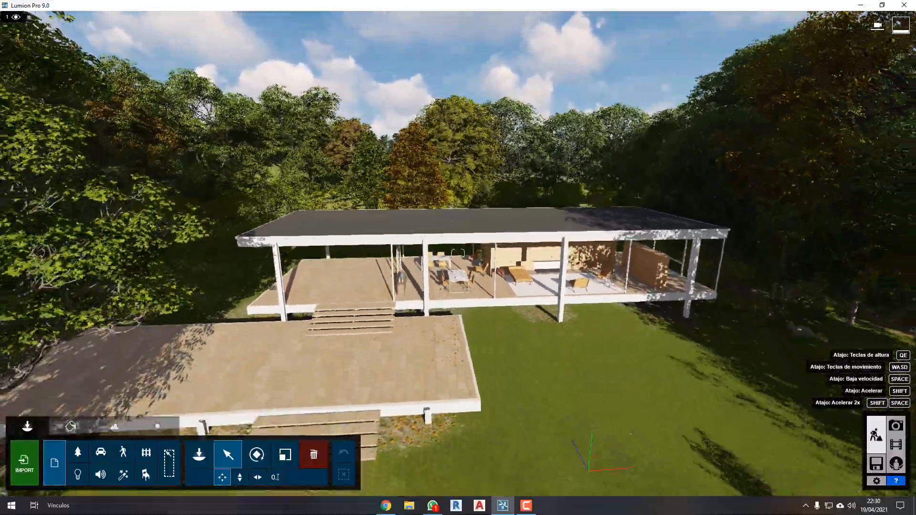
pyautogui.press('s')
# Fly at accelerated speed around the rear lawn and over the roof to survey the house's surroundings.
pyautogui.hotkey('shift', 'w')
pyautogui.moveTo(458, 258); pyautogui.dragTo(420, 234, button='right')
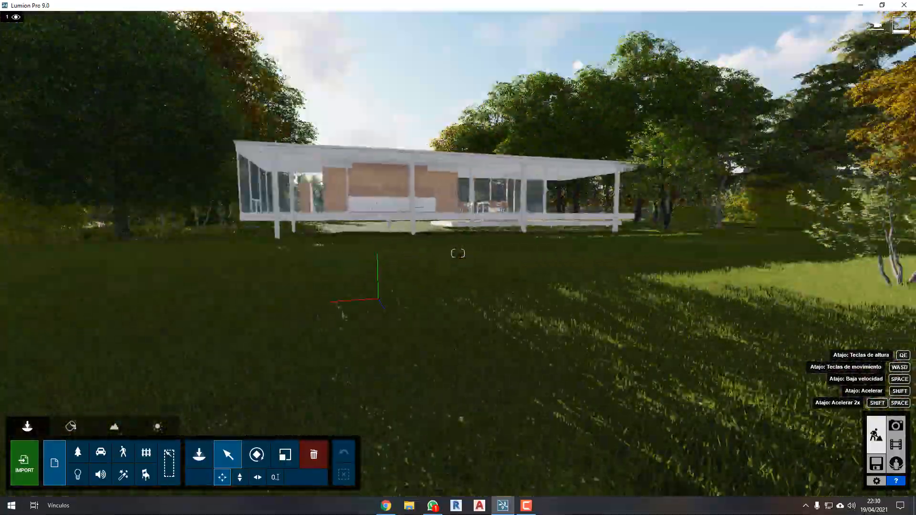
pyautogui.hotkey('shift', 'w')
pyautogui.moveTo(458, 254); pyautogui.dragTo(446, 272, button='right')
pyautogui.hotkey('shift', 'w')
pyautogui.hotkey('shift', 's')
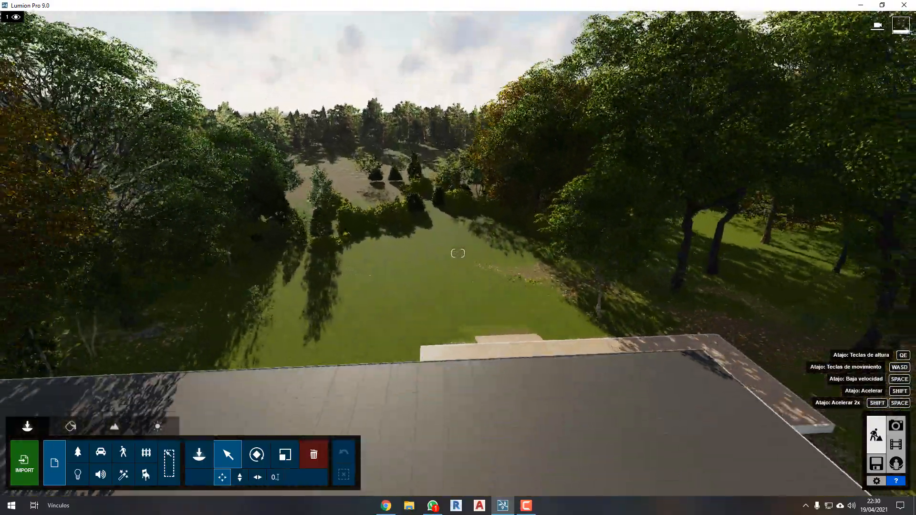
pyautogui.hotkey('shift', 'w')
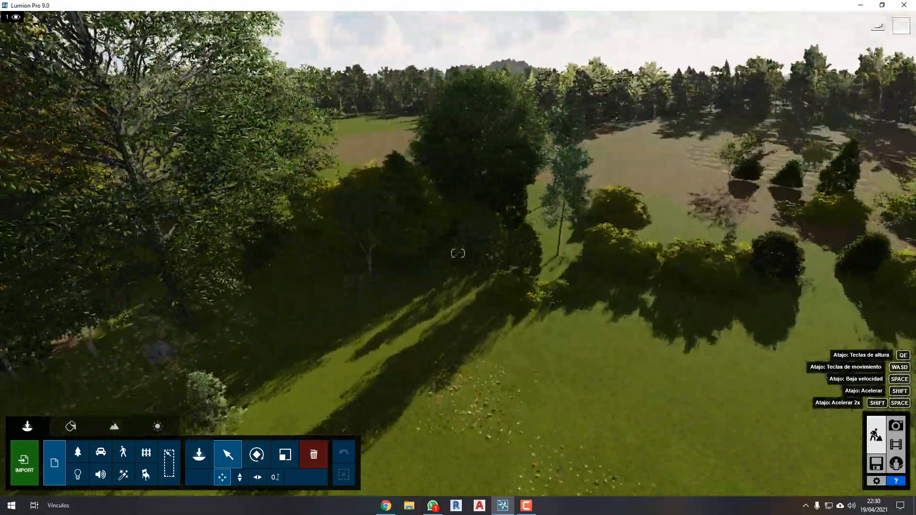
pyautogui.moveTo(458, 253); pyautogui.dragTo(205, 239, button='right')
# Return to the front of the house and approach the terrace and its entrance steps.
pyautogui.press('s')
pyautogui.press('s')
pyautogui.press('e')
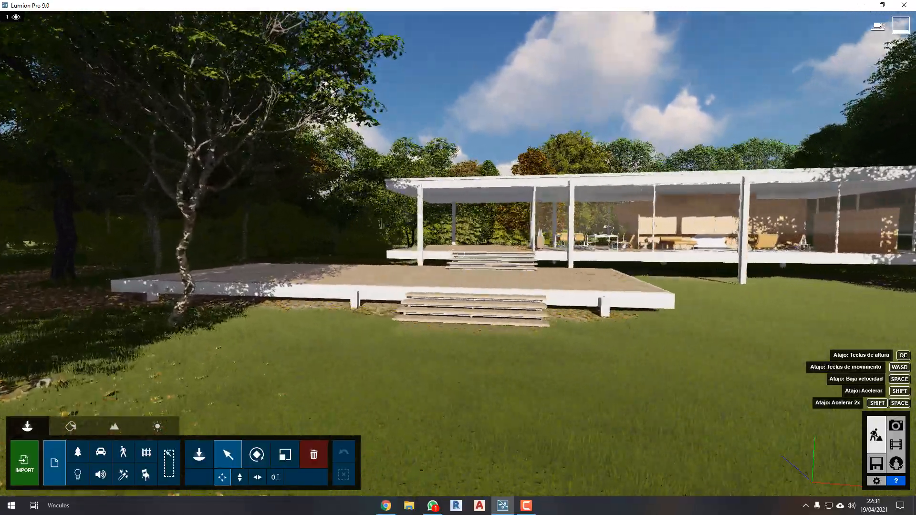
pyautogui.press('w')
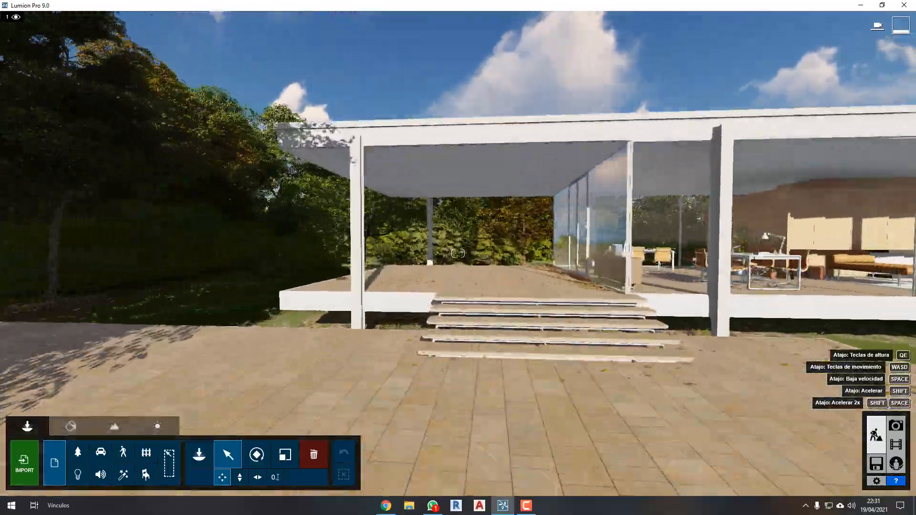
pyautogui.press('w')
# Circle the house along its rear lawn to examine the glass facade, the columns and the surrounding garden.
pyautogui.moveTo(382, 351); pyautogui.dragTo(493, 353, button='right')
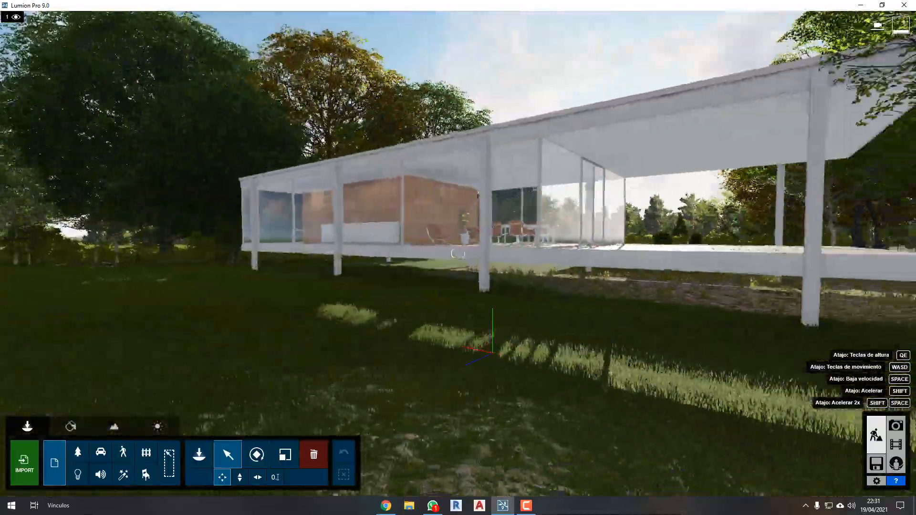
pyautogui.moveTo(458, 254)
pyautogui.mouseDown(button='right')
pyautogui.moveTo(535, 253)
pyautogui.moveTo(458, 254)
pyautogui.mouseUp(button='right')
pyautogui.press('s')
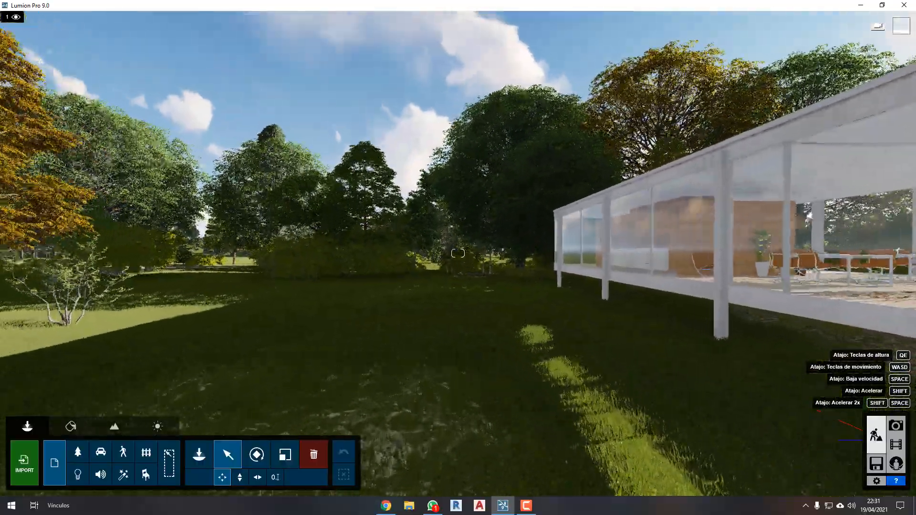
pyautogui.press('w')
pyautogui.press('w')
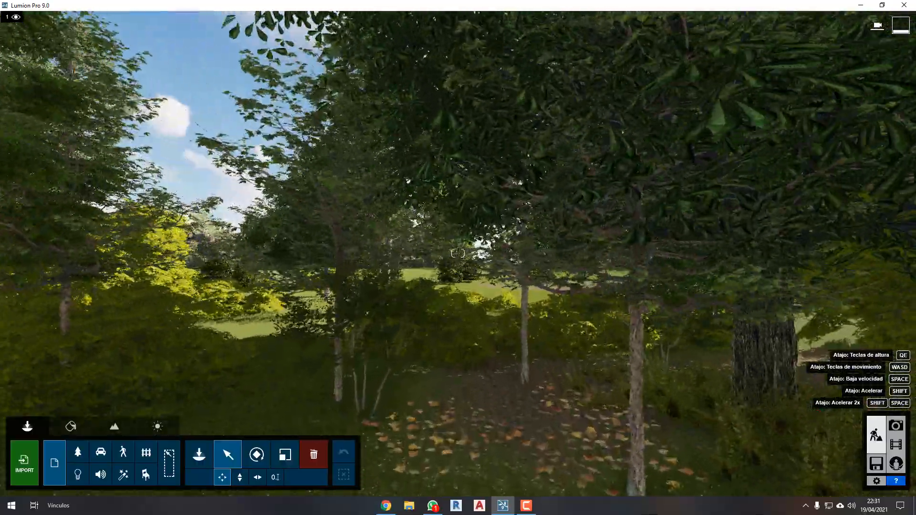
pyautogui.moveTo(458, 254); pyautogui.dragTo(573, 253, button='right')
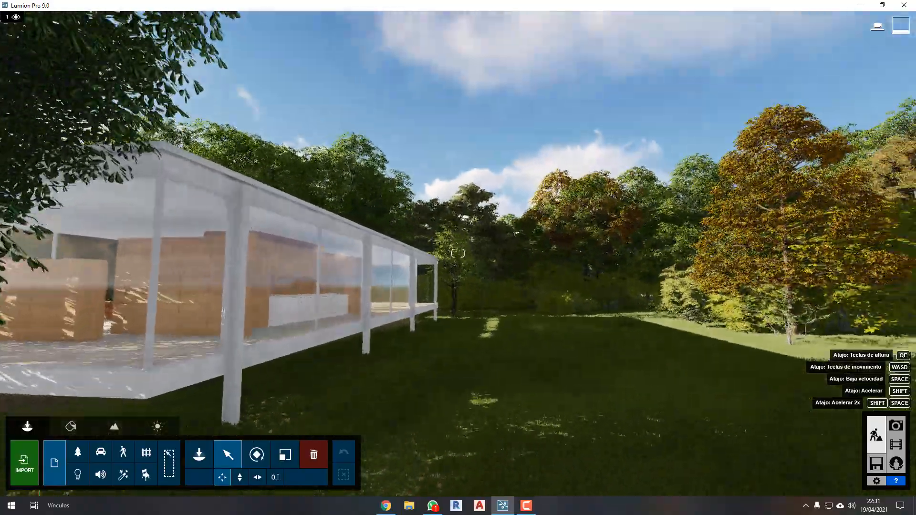
pyautogui.press('w')
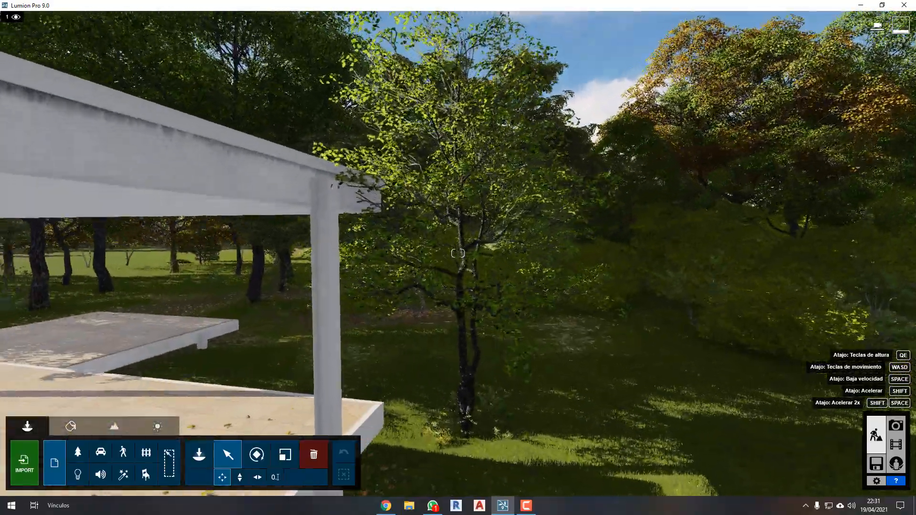
pyautogui.moveTo(458, 253); pyautogui.dragTo(344, 254, button='right')
pyautogui.press('w')
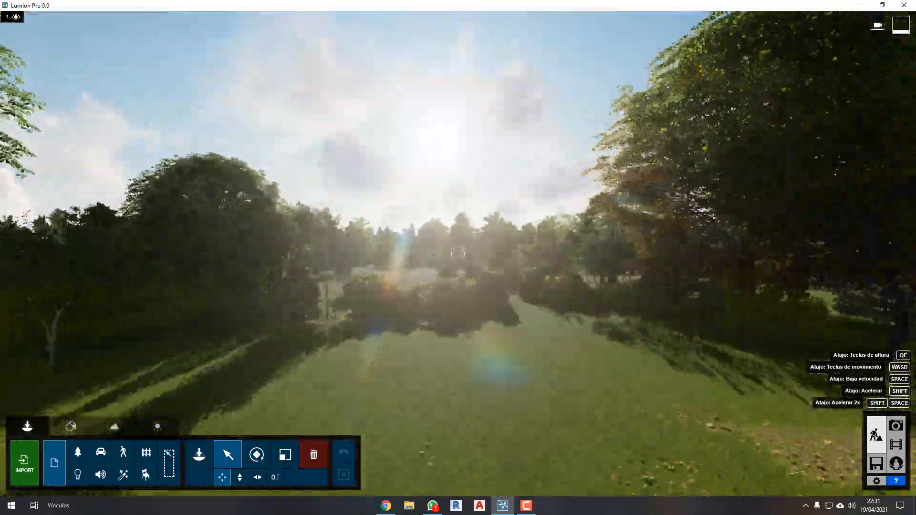
# Return to the front of the house and view its full facade from progressively farther back on the lawn.
pyautogui.press('s')
pyautogui.moveTo(459, 253); pyautogui.dragTo(306, 253, button='right')
pyautogui.press('w')
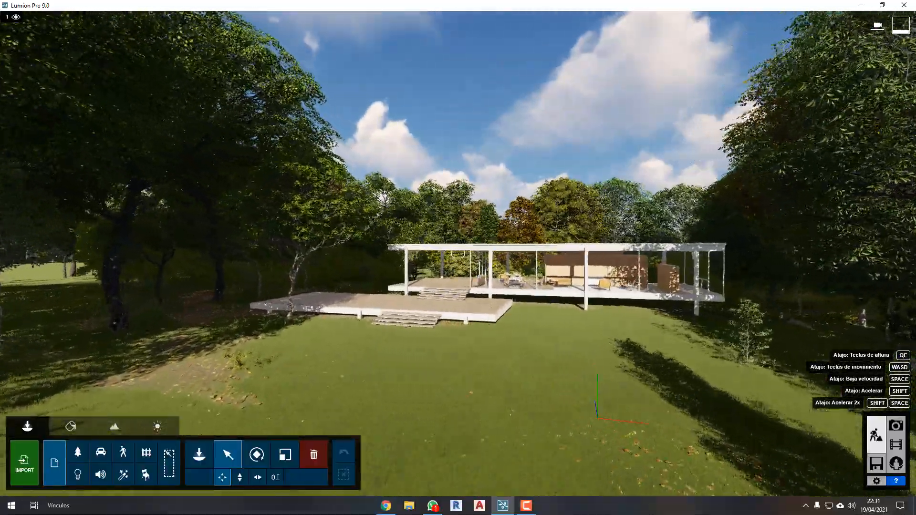
pyautogui.press('s')
pyautogui.moveTo(489, 321); pyautogui.dragTo(533, 330, button='right')
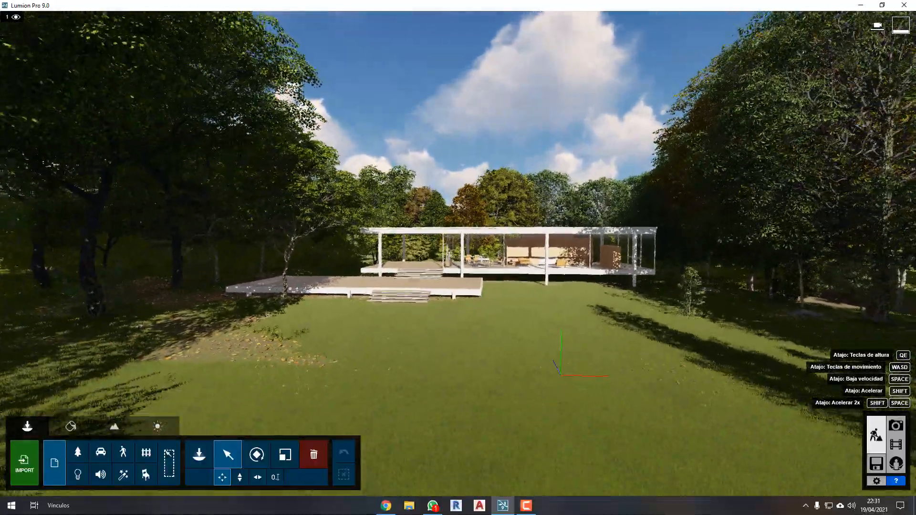
pyautogui.press('s')
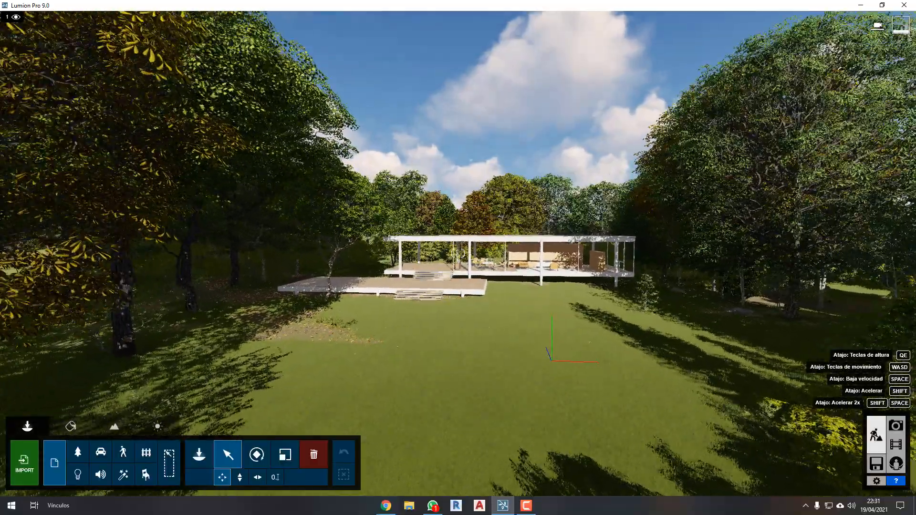
pyautogui.press('w')
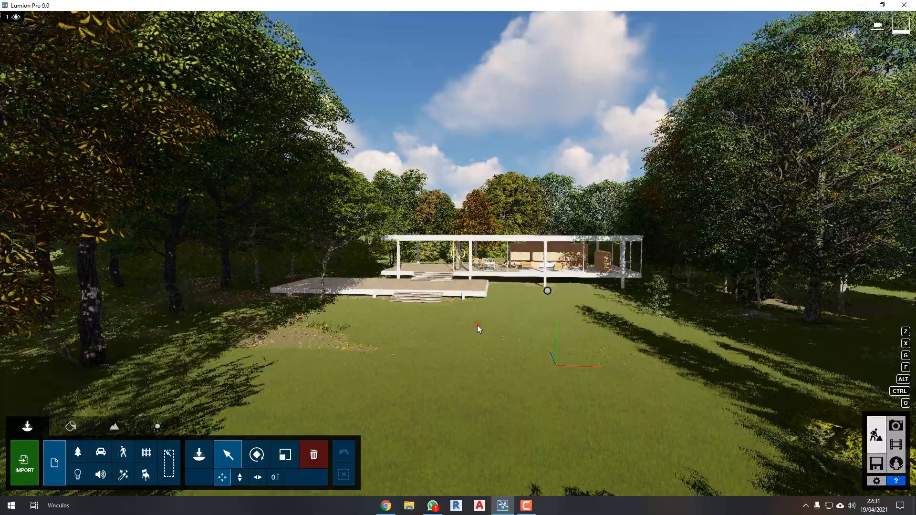
# Back away to the far end of the front lawn to view the house framed by the trees.
pyautogui.press('s')
pyautogui.moveTo(477, 325); pyautogui.dragTo(477, 317, button='right')
pyautogui.press('s')
pyautogui.press('a')
pyautogui.press('w')
# Practise moving the camera forward, left, backward and right in turn while facing the house from the front lawn.
pyautogui.press('w')
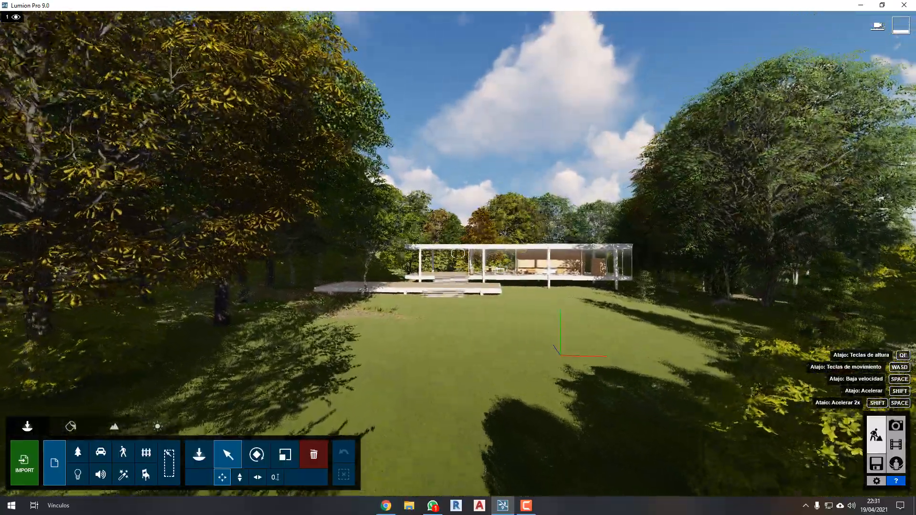
pyautogui.press('w')
pyautogui.press('a')
pyautogui.press('s')
pyautogui.press('d')
pyautogui.press('w')
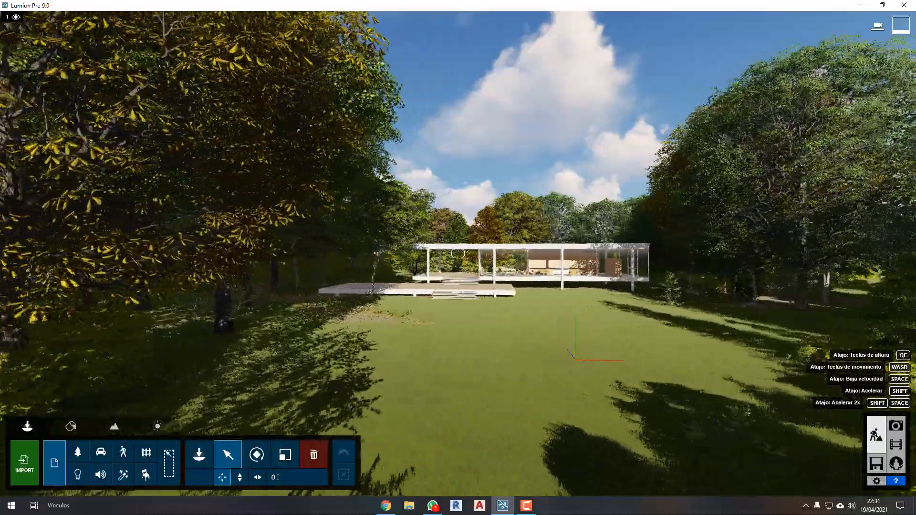
pyautogui.press('a')
pyautogui.press('s')
pyautogui.press('d')
# Fly straight ahead over the terrace and through the trees behind the house to the open field.
pyautogui.press('w')
pyautogui.press('a')
pyautogui.press('s')
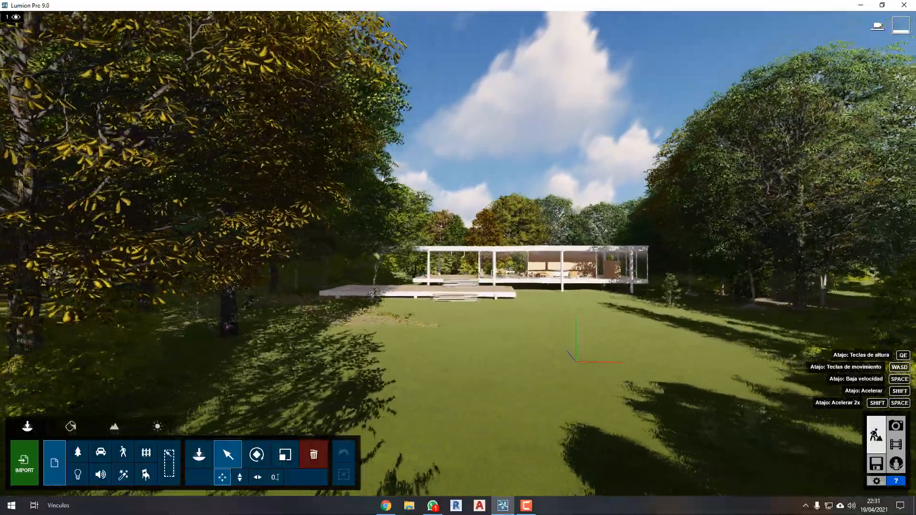
pyautogui.press('d')
pyautogui.moveTo(458, 257); pyautogui.dragTo(462, 254, button='right')
pyautogui.press('w')
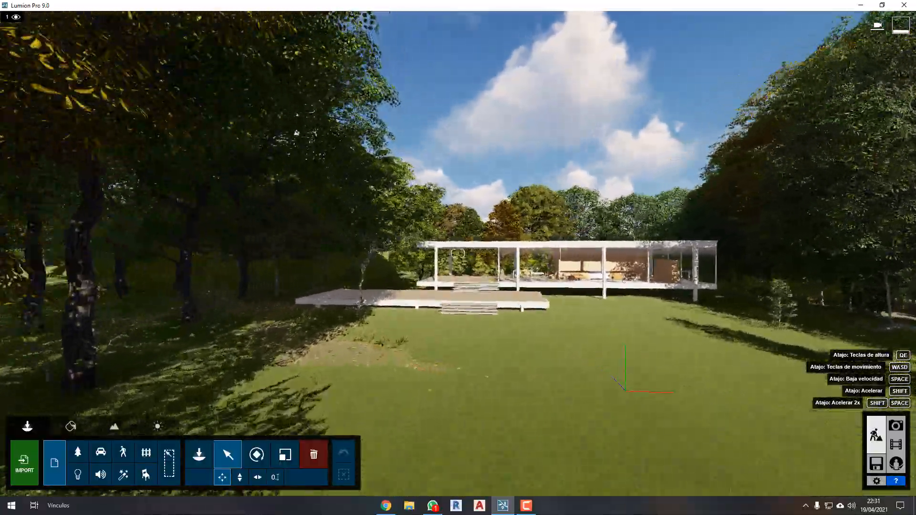
pyautogui.press('w')
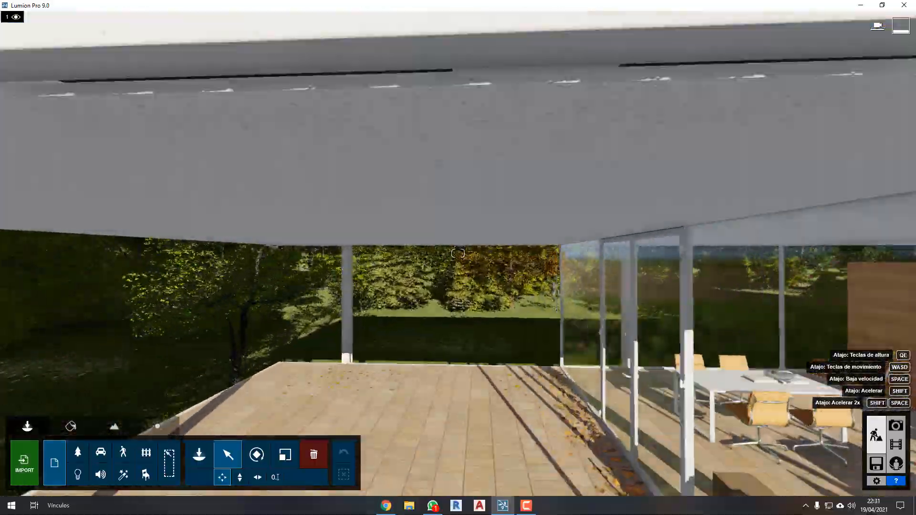
pyautogui.press('w')
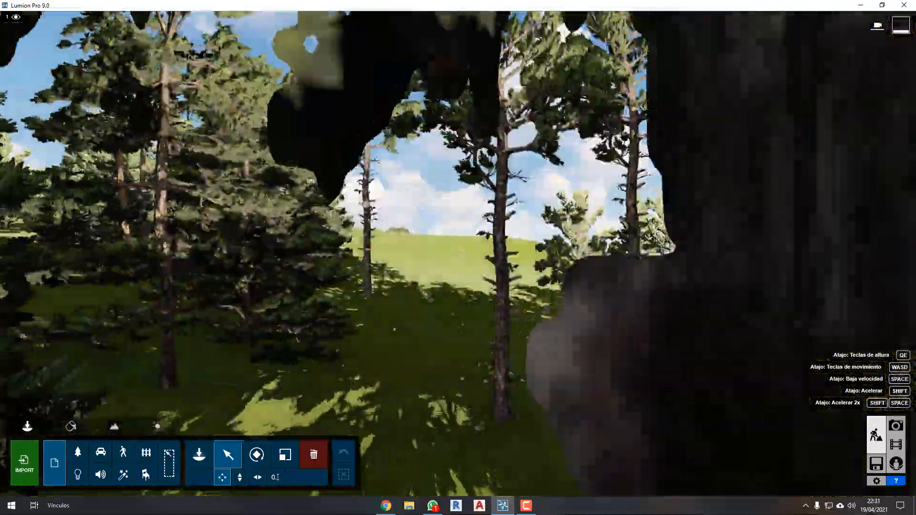
pyautogui.press('w')
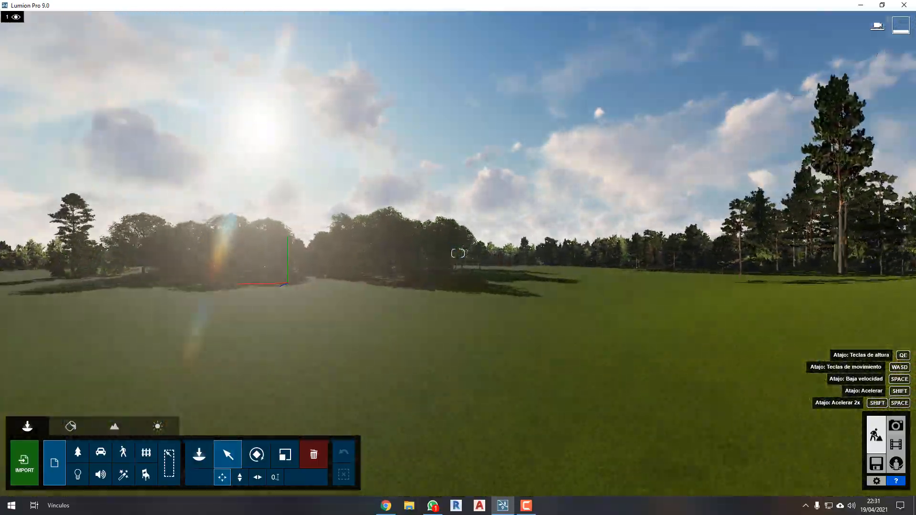
# Turn toward the sun and fly back over the grounds to a raised viewpoint in front of the house.
pyautogui.moveTo(463, 248); pyautogui.dragTo(440, 242, button='right')
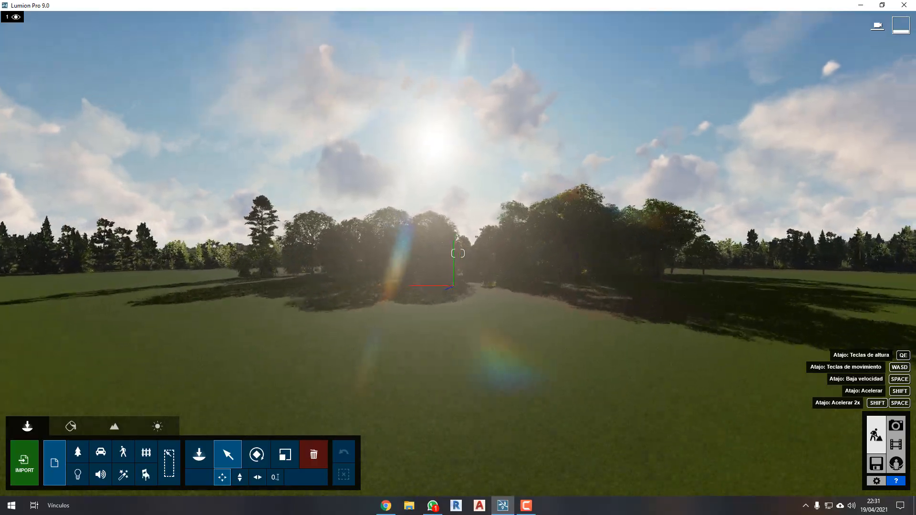
pyautogui.press('w')
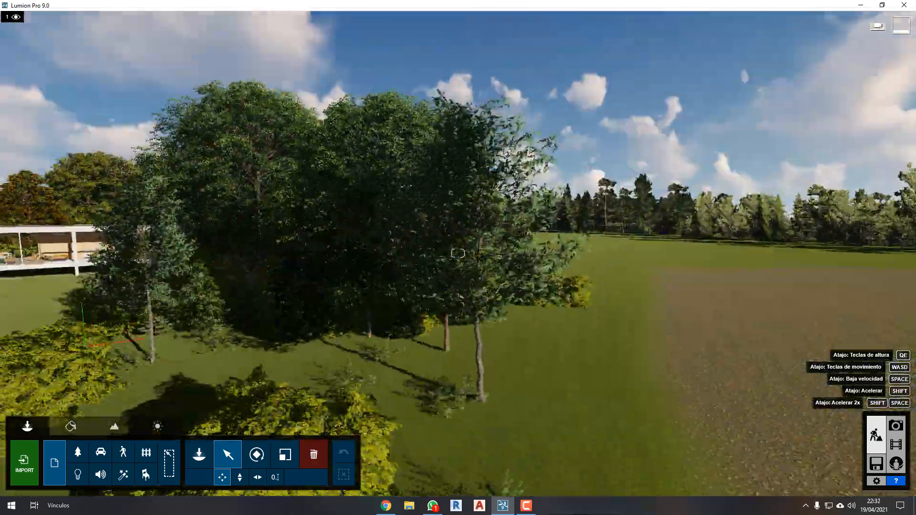
pyautogui.press('w')
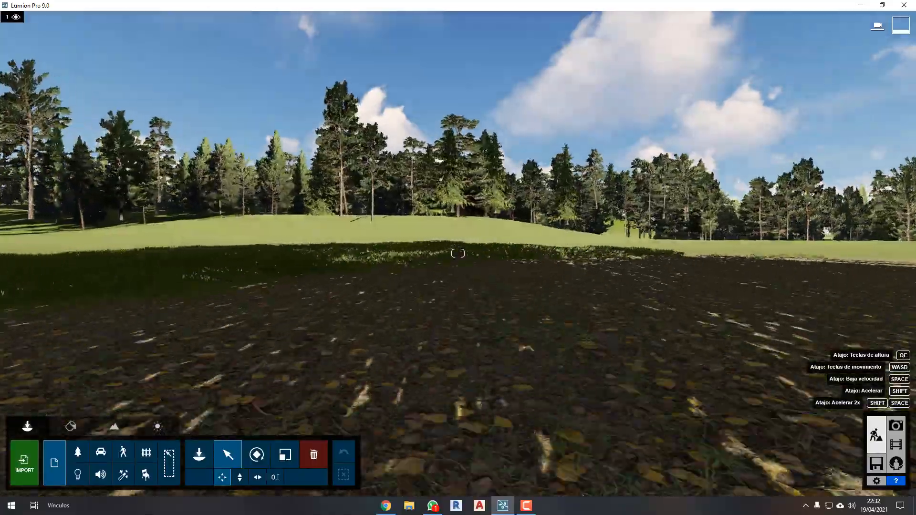
# Fly at accelerated speed far across the open terrain, and come back down to the front of the house.
pyautogui.moveTo(458, 253); pyautogui.dragTo(370, 254, button='right')
pyautogui.hotkey('shift', 'w')
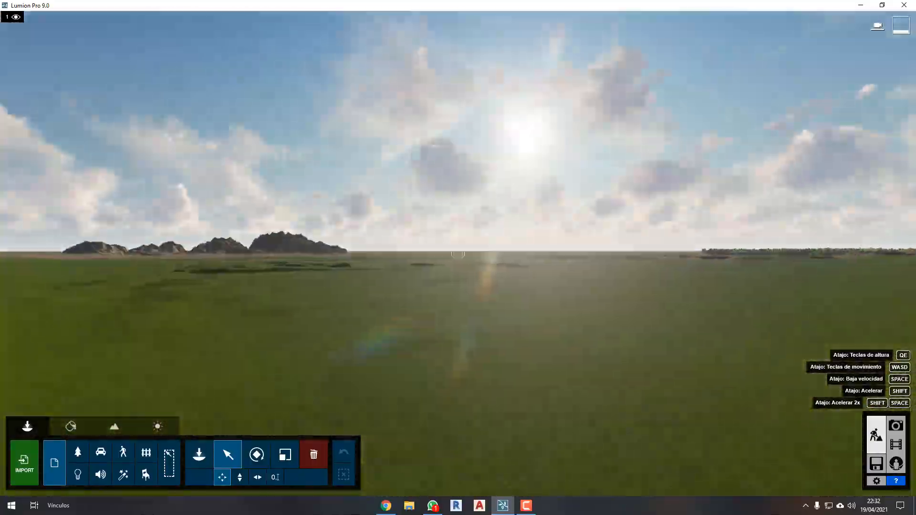
pyautogui.moveTo(458, 253); pyautogui.dragTo(363, 262, button='right')
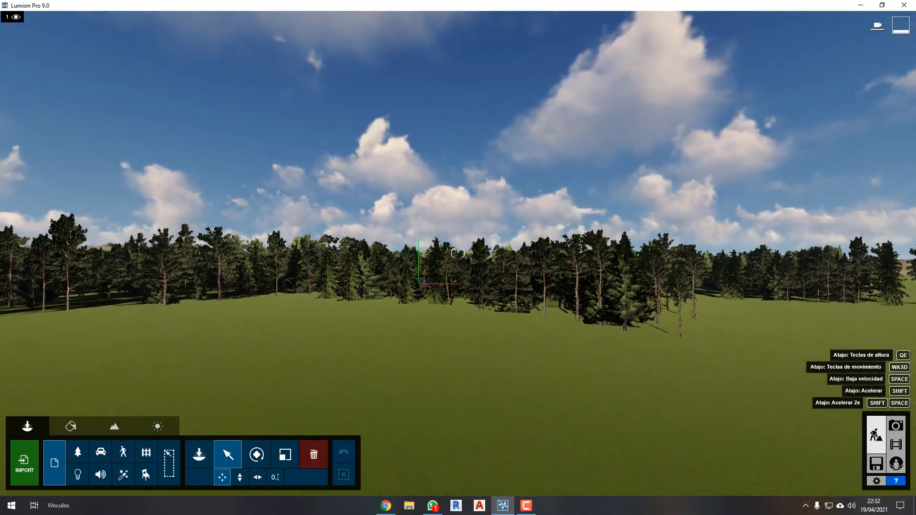
pyautogui.hotkey('shift', 's')
pyautogui.hotkey('shift', 'q')
pyautogui.moveTo(488, 321); pyautogui.dragTo(475, 340, button='right')
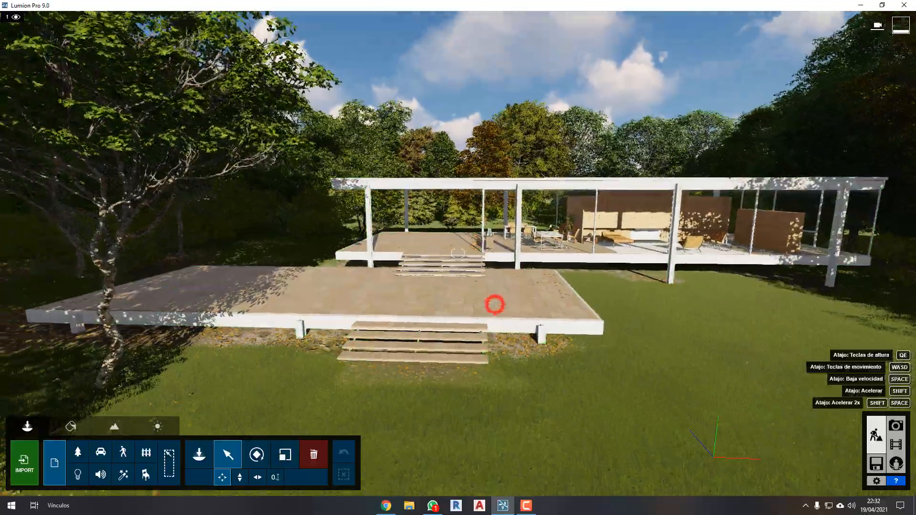
# Advance over the entrance steps to the covered terrace, and back out to see the furnished glass pavilion.
pyautogui.press('w')
pyautogui.moveTo(495, 305)
pyautogui.mouseDown(button='right')
pyautogui.moveTo(486, 303)
pyautogui.moveTo(578, 303)
pyautogui.moveTo(514, 304)
pyautogui.moveTo(499, 300)
pyautogui.moveTo(504, 292)
pyautogui.mouseUp(button='right')
pyautogui.press('w')
pyautogui.press('w')
pyautogui.press('w')
pyautogui.press('s')
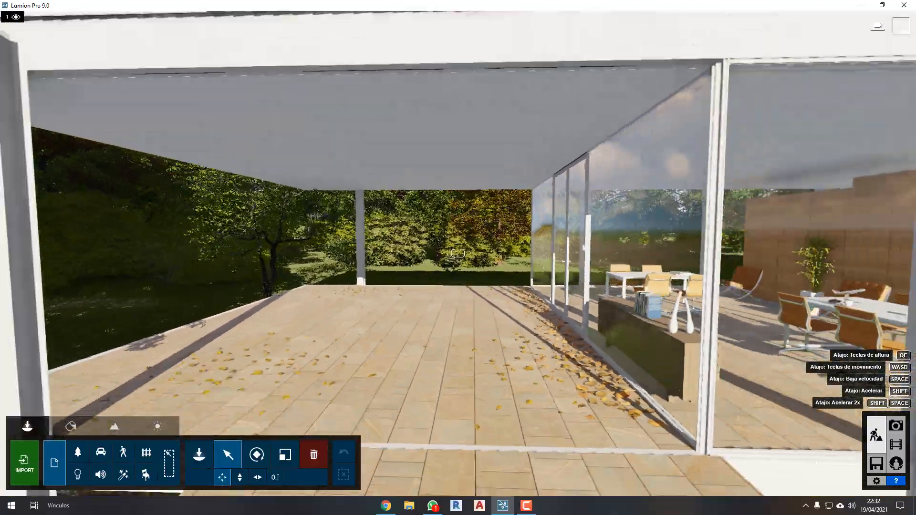
pyautogui.press('s')
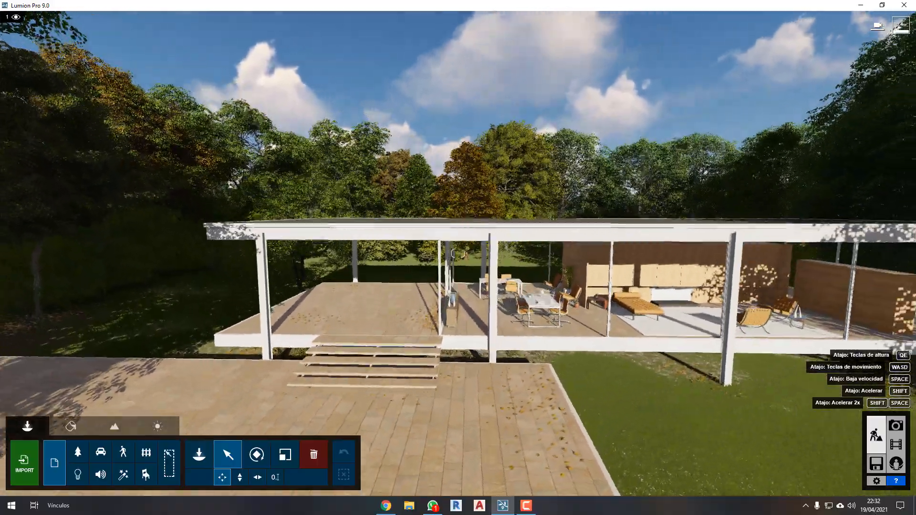
# Move sideways past the upper steps to compare views of the covered terrace and the glazed living area.
pyautogui.press('w')
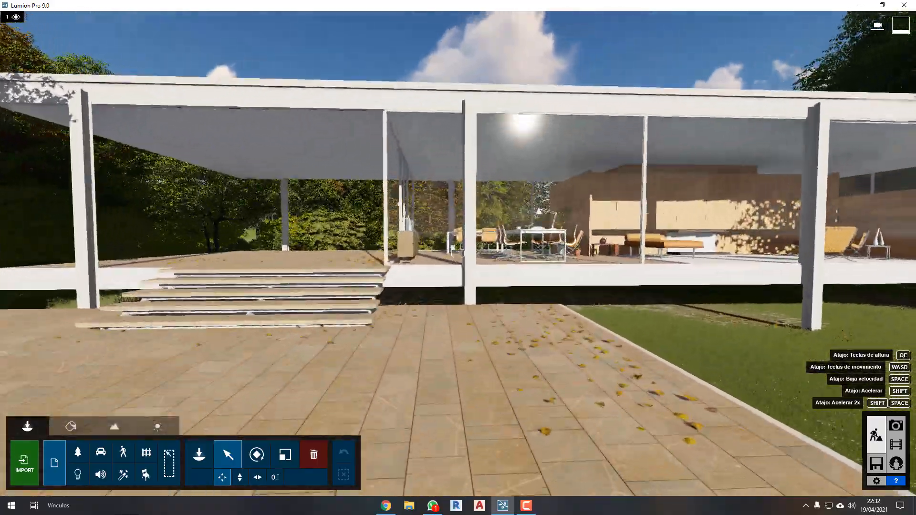
pyautogui.press('a')
pyautogui.press('d')
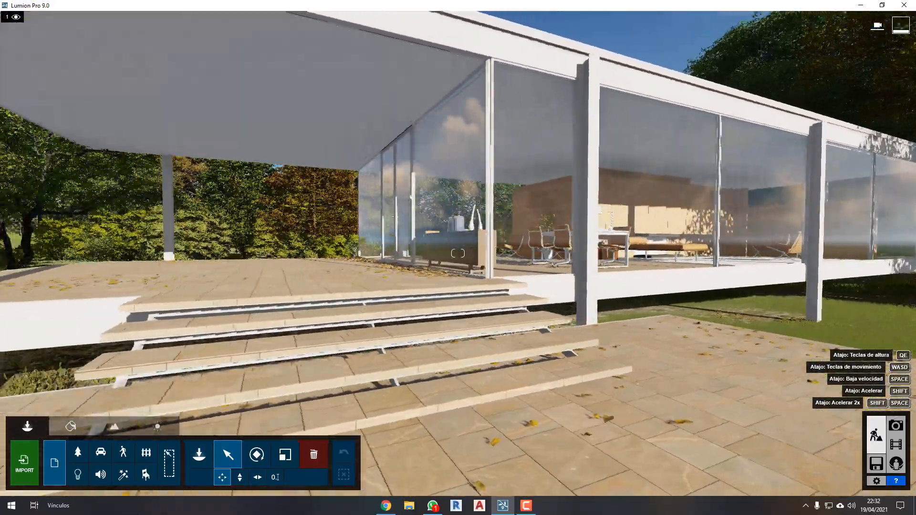
pyautogui.press('a')
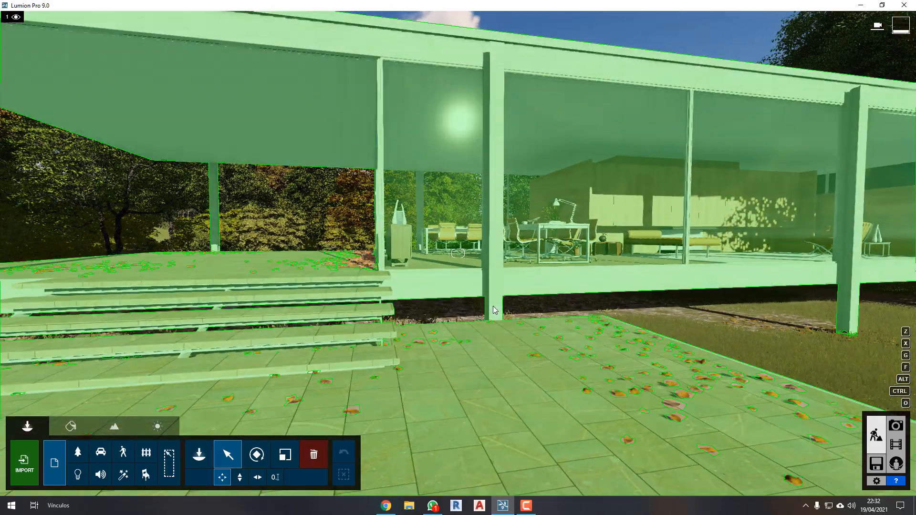
pyautogui.moveTo(526, 310); pyautogui.dragTo(526, 310, button='right')
pyautogui.press('s')
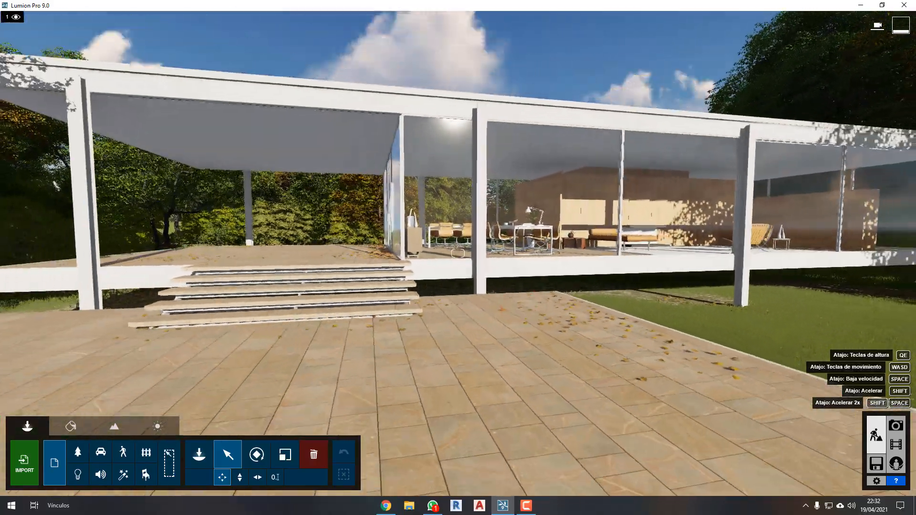
# Approach the upper steps at close range, and retreat past the lower terrace to the front stairs.
pyautogui.moveTo(458, 254)
pyautogui.mouseDown(button='right')
pyautogui.moveTo(451, 258)
pyautogui.moveTo(466, 246)
pyautogui.moveTo(459, 244)
pyautogui.mouseUp(button='right')
pyautogui.press('w')
pyautogui.press('a')
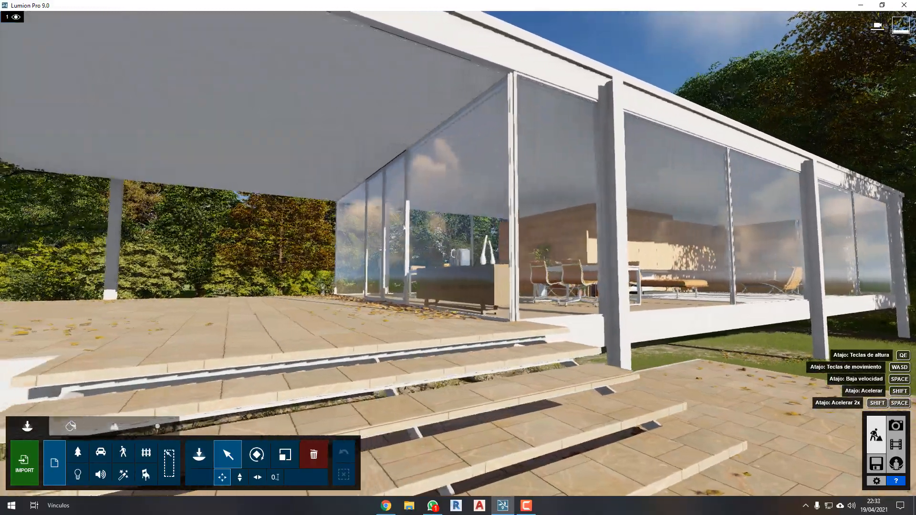
pyautogui.press('d')
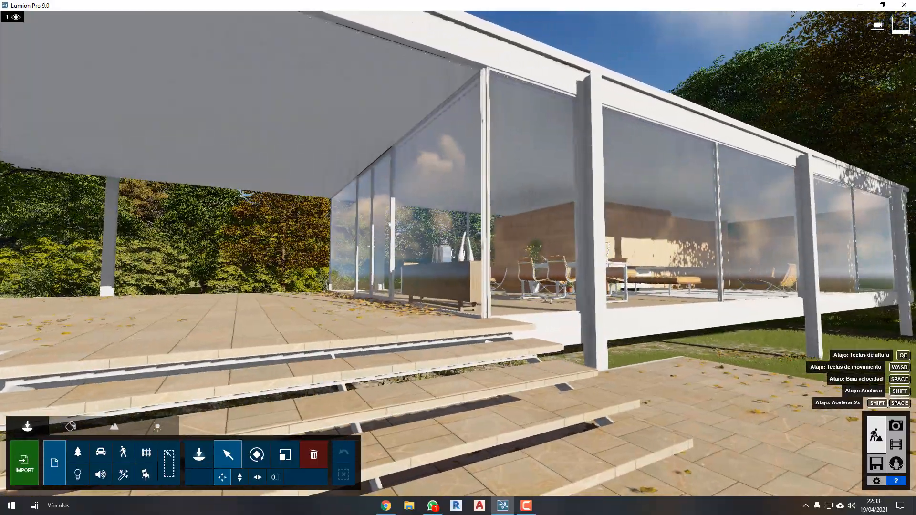
pyautogui.moveTo(458, 253); pyautogui.dragTo(450, 256, button='right')
pyautogui.press('s')
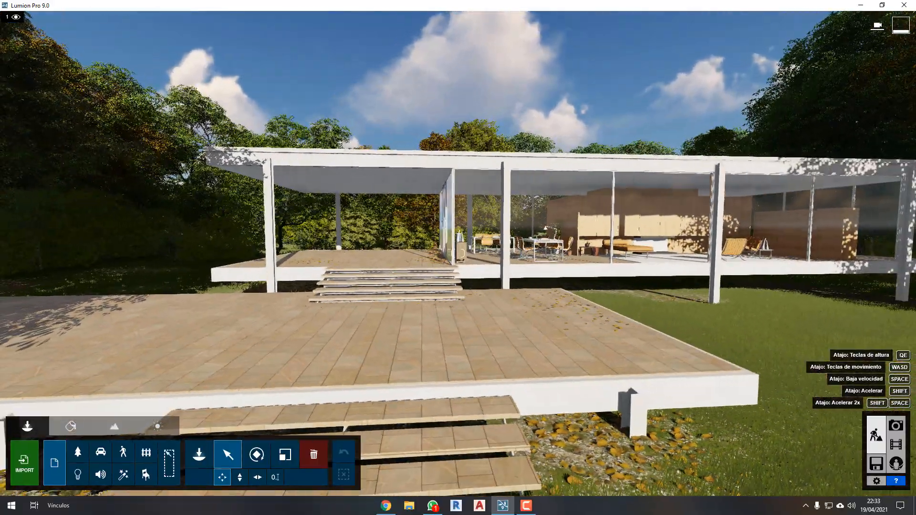
# Cross the lower terrace to the upper steps and slide along the glass facade to examine the interior furniture.
pyautogui.press('w')
pyautogui.press('w')
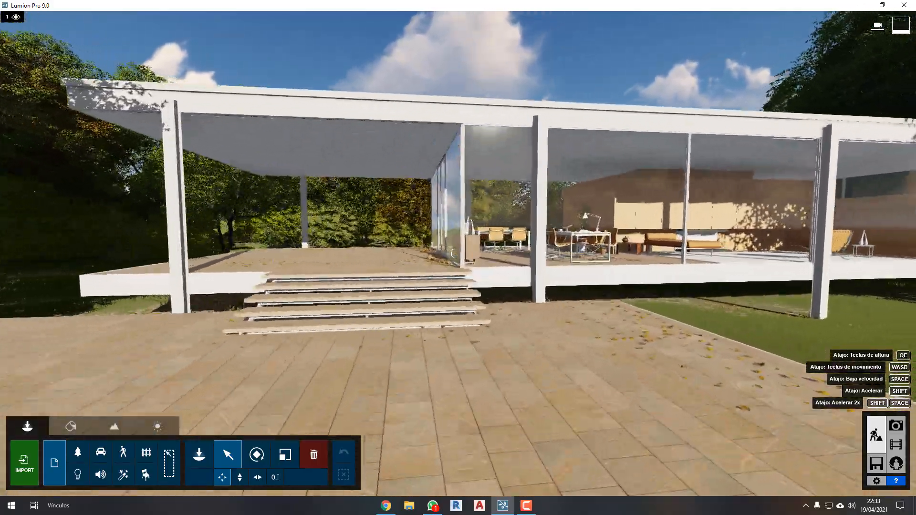
pyautogui.press('w')
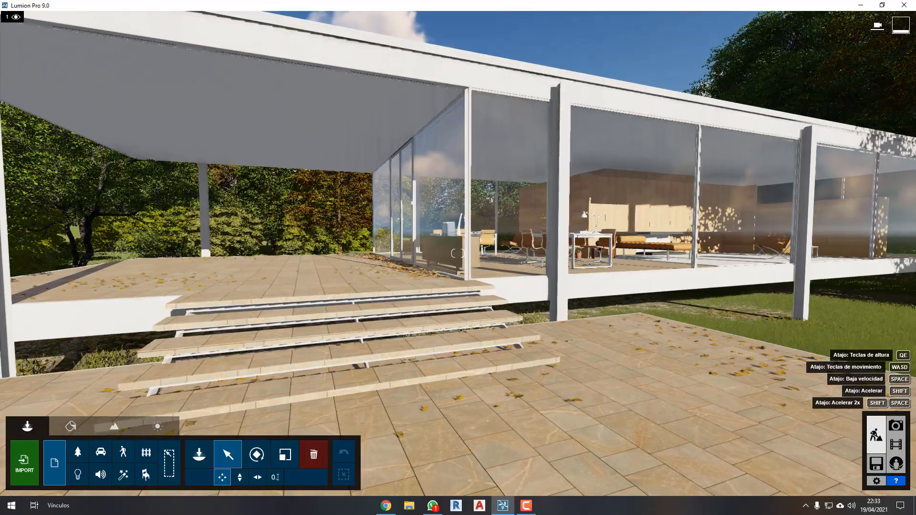
pyautogui.press('w')
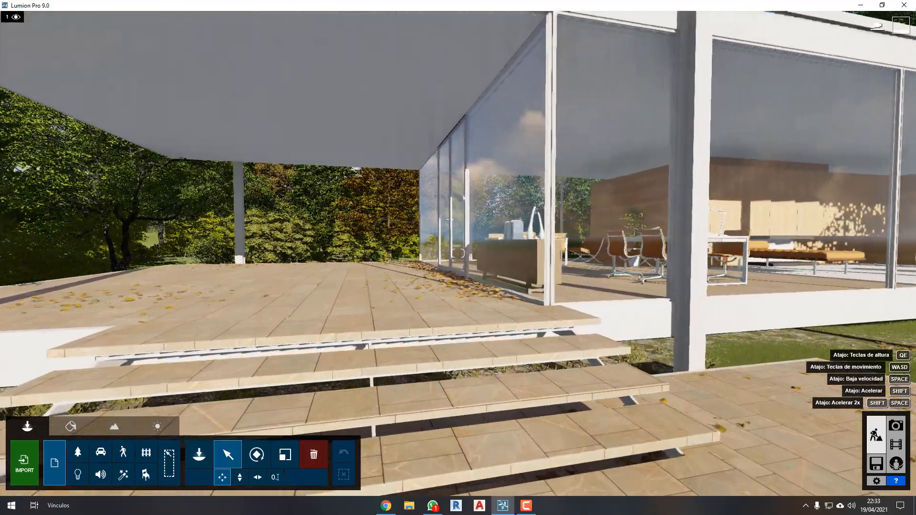
pyautogui.press('d')
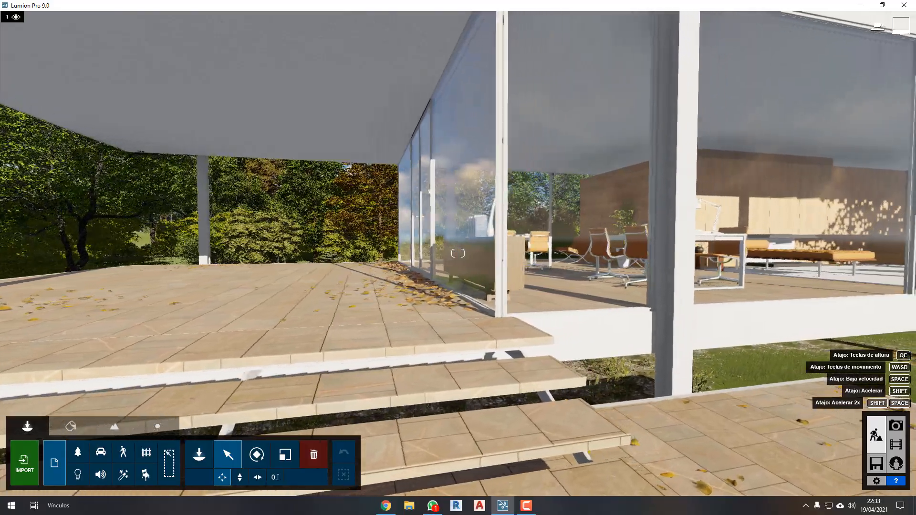
pyautogui.press('d')
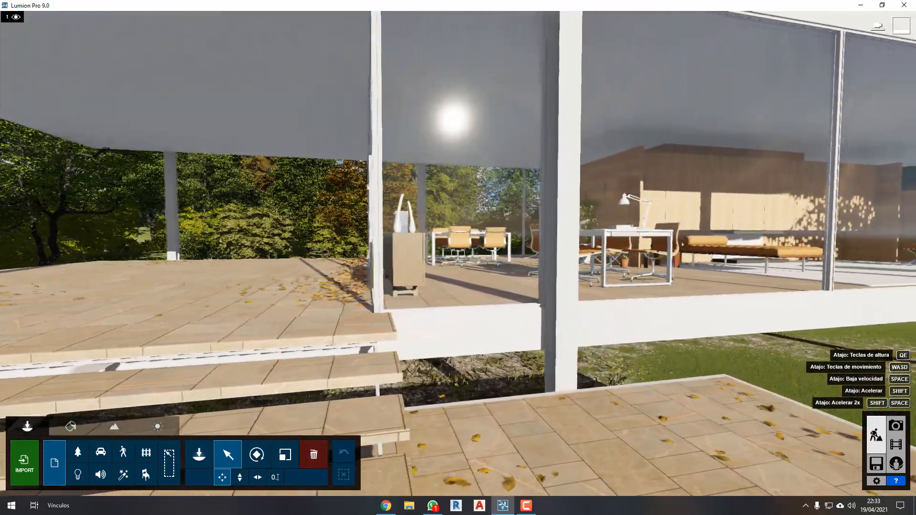
# Move back in front of the upper steps and fly through the covered terrace to the garden behind the house.
pyautogui.press('a')
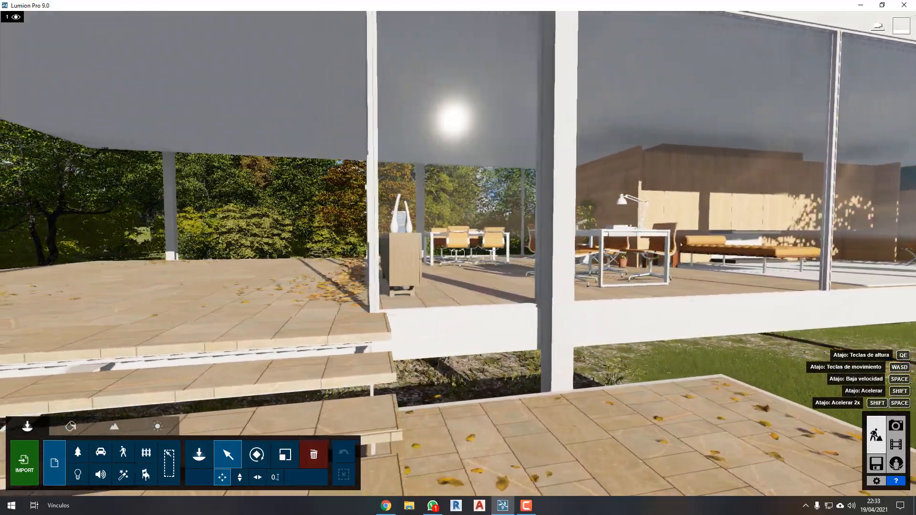
pyautogui.press('a')
pyautogui.press('w')
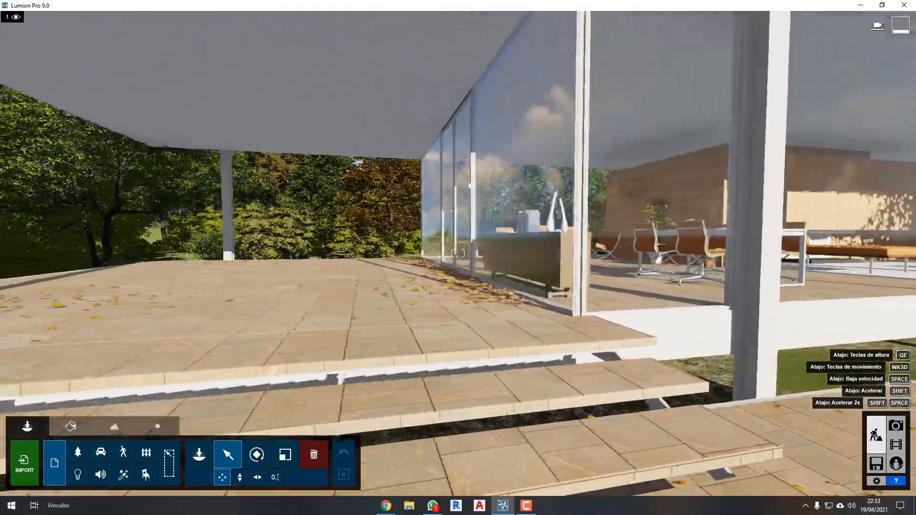
pyautogui.press('s')
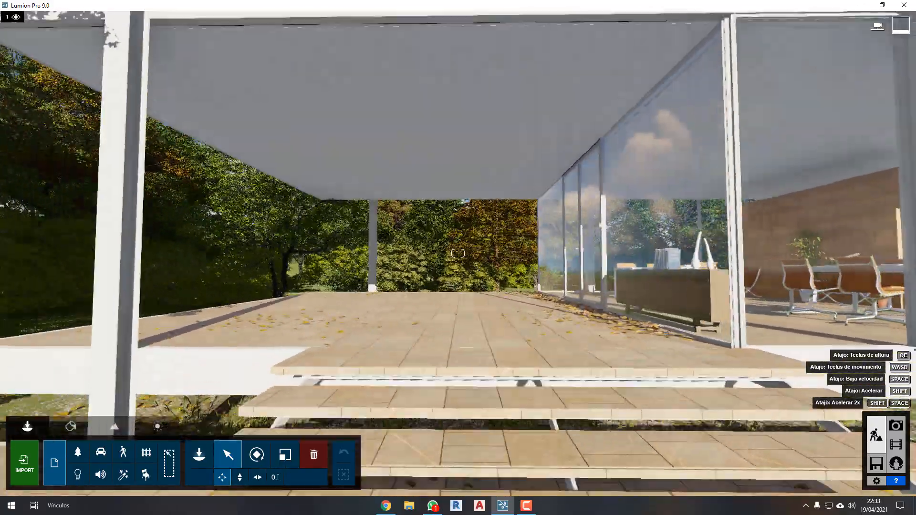
pyautogui.press('w')
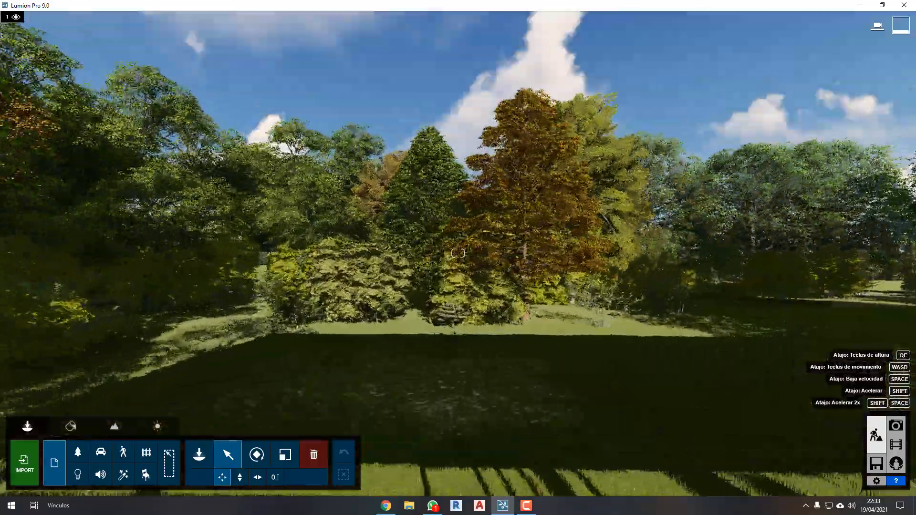
# Fly back and forth across the grounds between the rear garden and the distant front trees, returning to the glazed living area.
pyautogui.press('s')
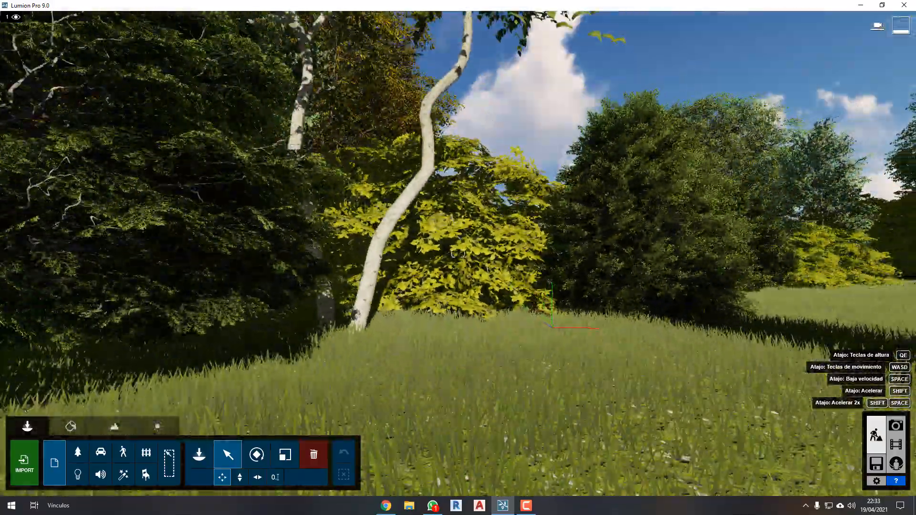
pyautogui.press('w')
pyautogui.press('s')
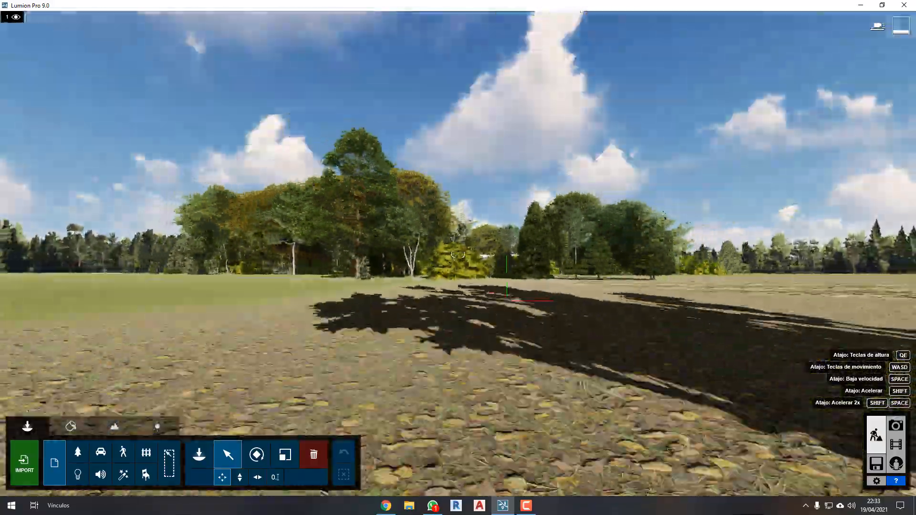
pyautogui.press('w')
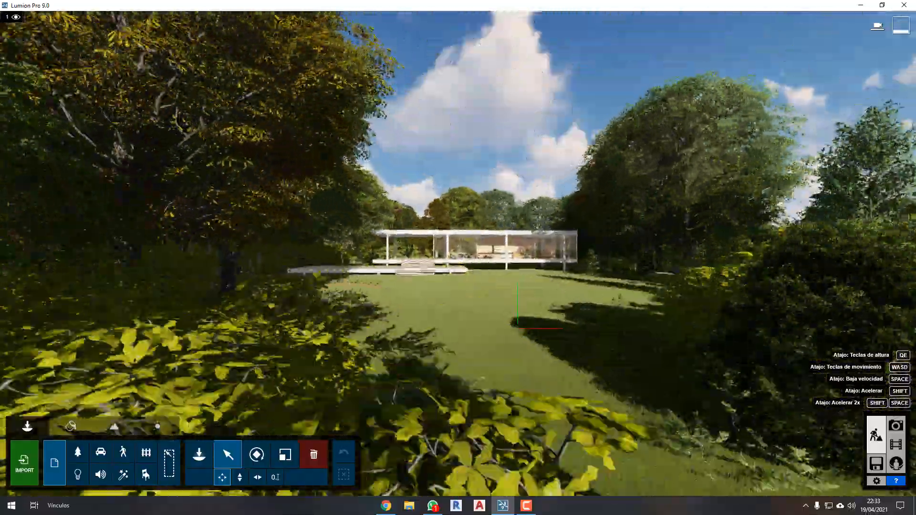
pyautogui.press('w')
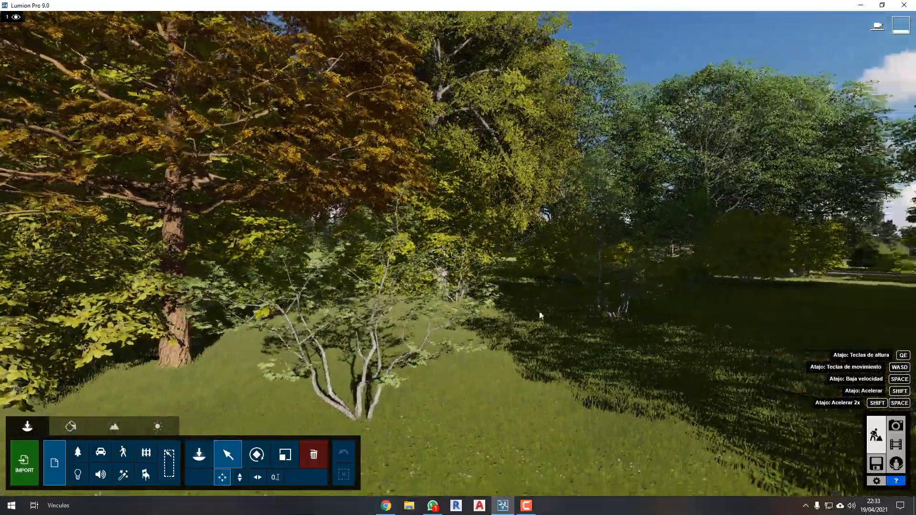
pyautogui.moveTo(541, 315)
pyautogui.mouseDown(button='right')
pyautogui.moveTo(570, 310)
pyautogui.moveTo(552, 307)
pyautogui.mouseUp(button='right')
pyautogui.press('w')
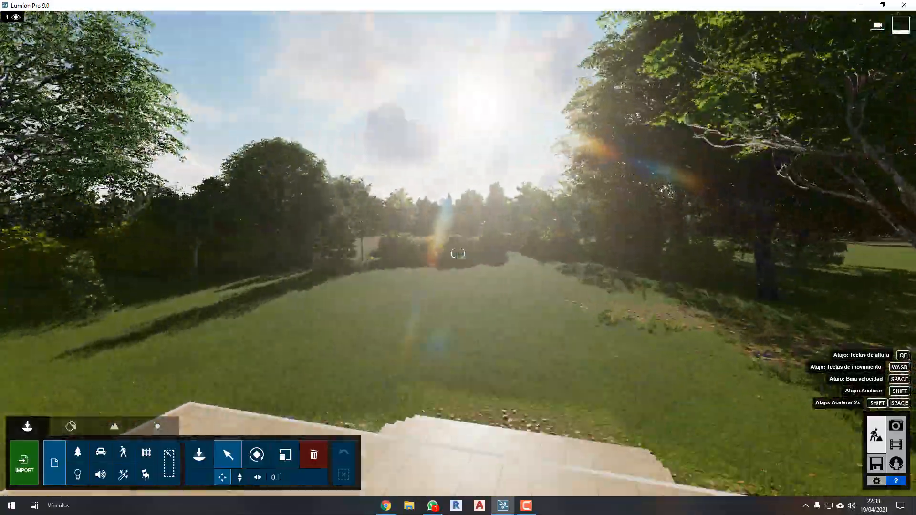
# Retreat from the living area and rise to an elevated view of the whole house and both terraces.
pyautogui.moveTo(580, 334); pyautogui.dragTo(559, 390, button='right')
pyautogui.press('s')
pyautogui.press('s')
pyautogui.moveTo(553, 297); pyautogui.dragTo(535, 229, button='right')
pyautogui.press('w')
pyautogui.press('q')
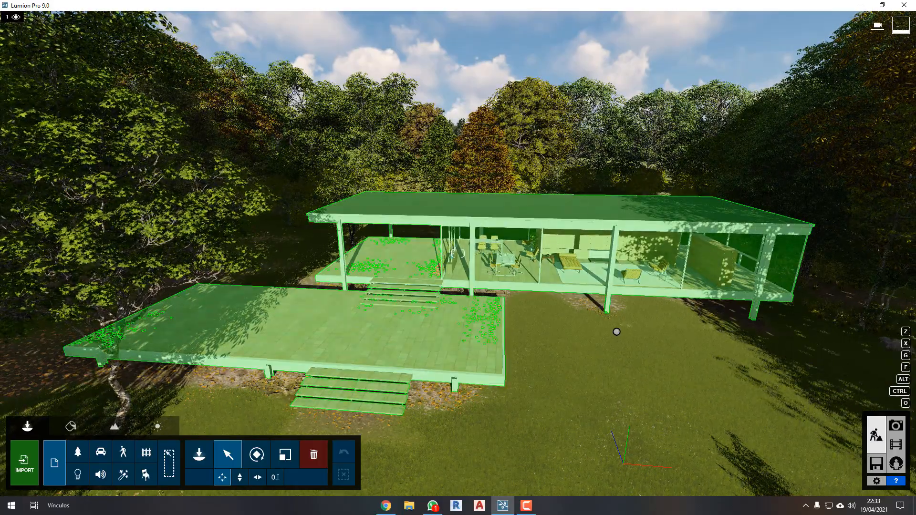
# Descend in front of the house, approach the lower terrace and slide sideways to face the glazed living area.
pyautogui.moveTo(599, 362)
pyautogui.mouseDown(button='right')
pyautogui.moveTo(609, 338)
pyautogui.moveTo(602, 357)
pyautogui.mouseUp(button='right')
pyautogui.press('s')
pyautogui.press('e')
pyautogui.press('w')
pyautogui.press('w')
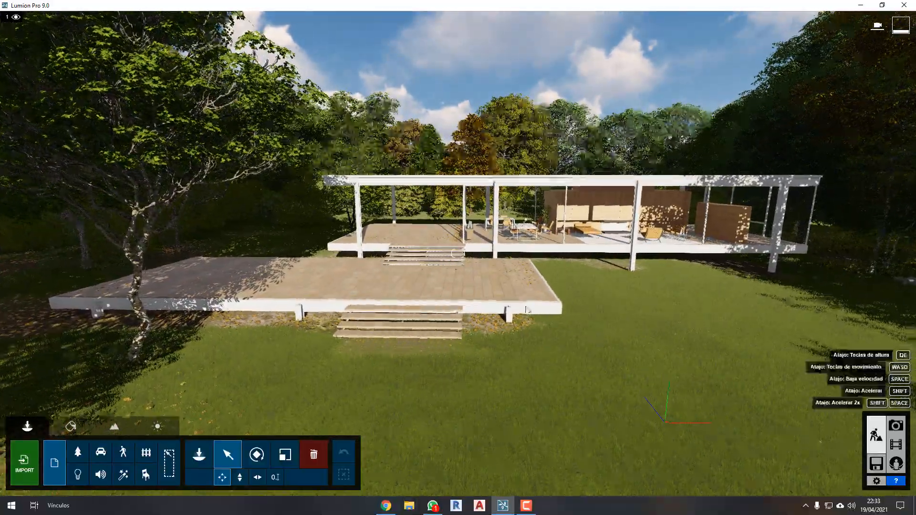
pyautogui.moveTo(445, 276); pyautogui.dragTo(450, 274, button='right')
pyautogui.press('w')
pyautogui.press('d')
pyautogui.press('d')
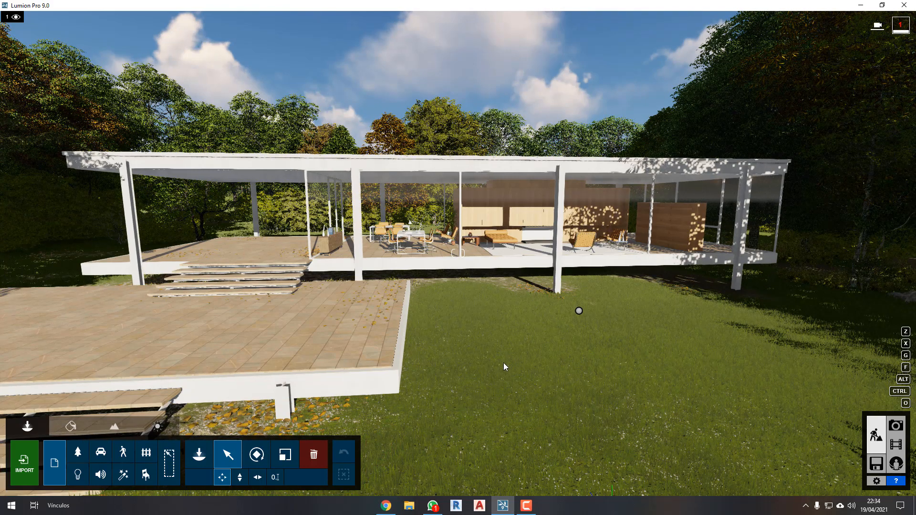
# Fly over the lower terrace toward the upper steps, raising the camera slightly during the approach.
pyautogui.press('a')
pyautogui.moveTo(504, 364); pyautogui.dragTo(526, 348, button='right')
pyautogui.press('w')
pyautogui.press('w')
pyautogui.press('a')
pyautogui.press('q')
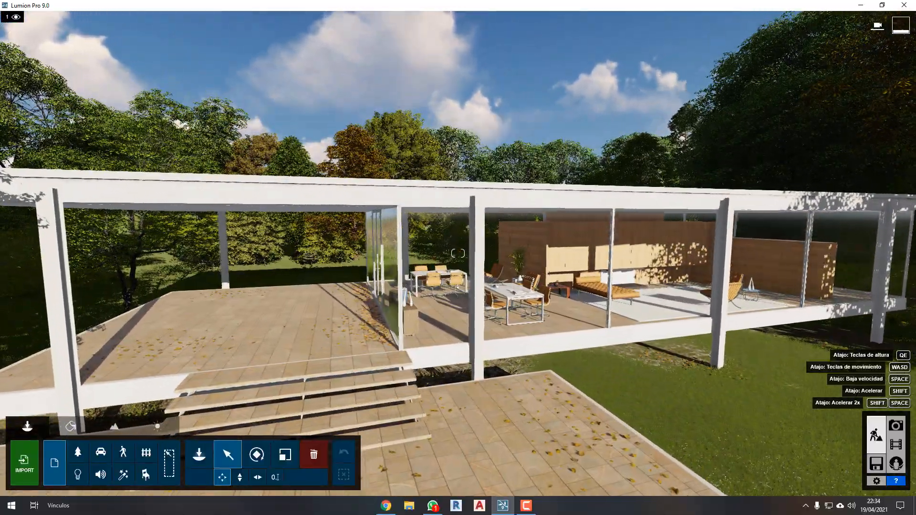
pyautogui.press('w')
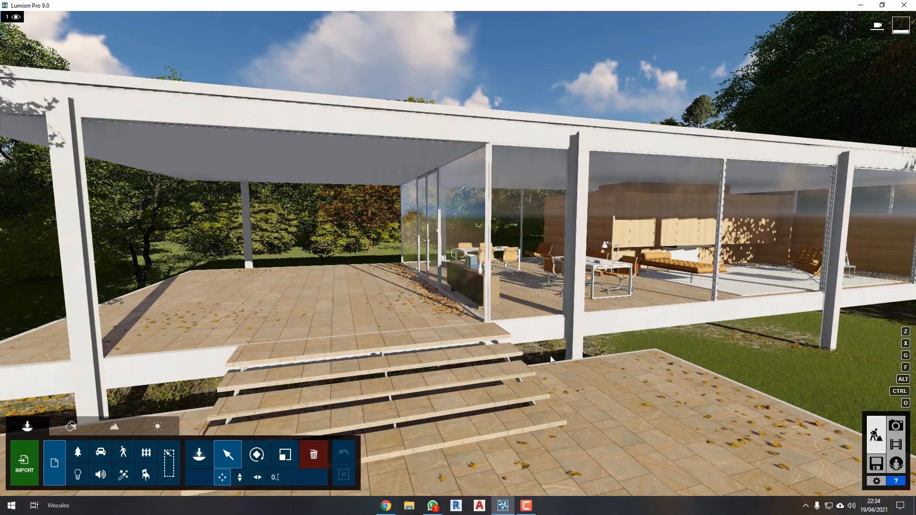
# Move sideways and backward around the upper steps to compare views of the covered terrace and the glass facade.
pyautogui.press('s')
pyautogui.press('d')
pyautogui.moveTo(548, 331)
pyautogui.mouseDown(button='right')
pyautogui.moveTo(531, 333)
pyautogui.moveTo(550, 328)
pyautogui.mouseUp(button='right')
pyautogui.press('d')
pyautogui.press('a')
pyautogui.press('s')
pyautogui.press('a')
pyautogui.press('w')
pyautogui.press('d')
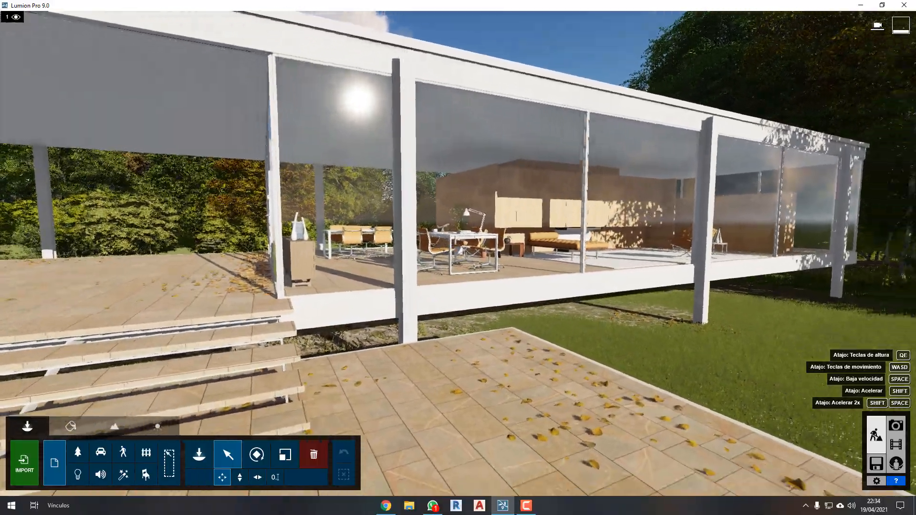
pyautogui.press('s')
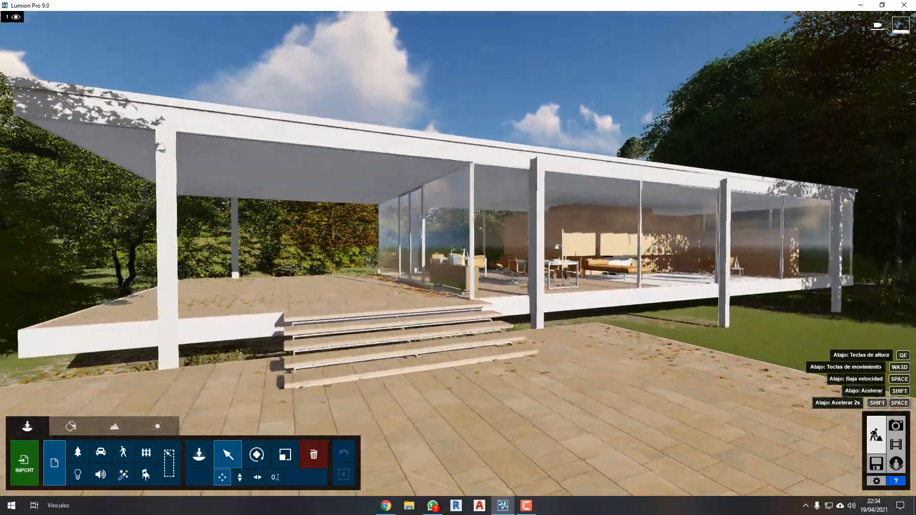
pyautogui.press('a')
pyautogui.press('d')
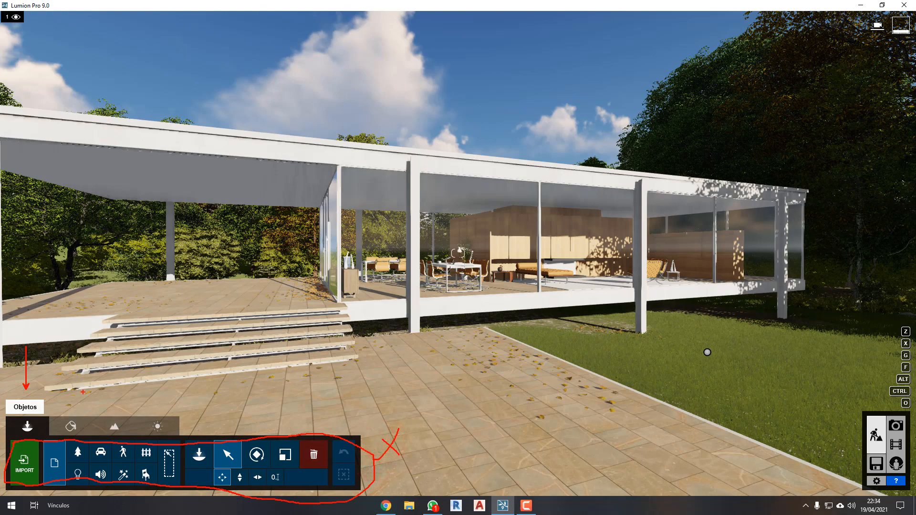
# Go through the material and landscape editors and open the weather settings.
pyautogui.click(72, 427)
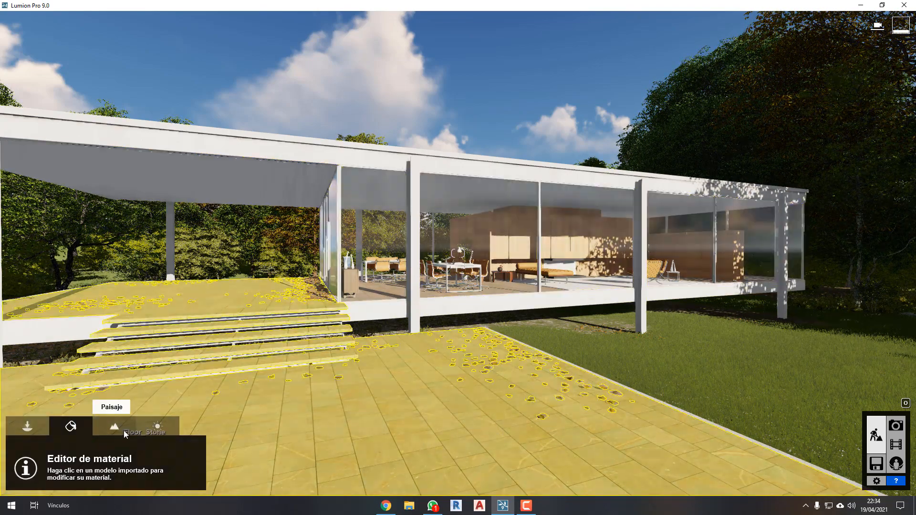
pyautogui.click(117, 428)
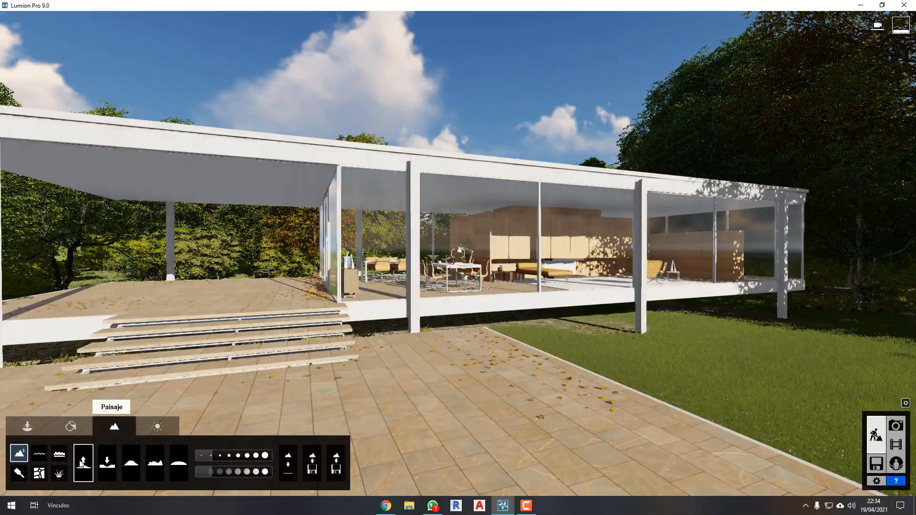
pyautogui.moveTo(331, 408); pyautogui.dragTo(353, 411, button='right')
pyautogui.click(156, 425)
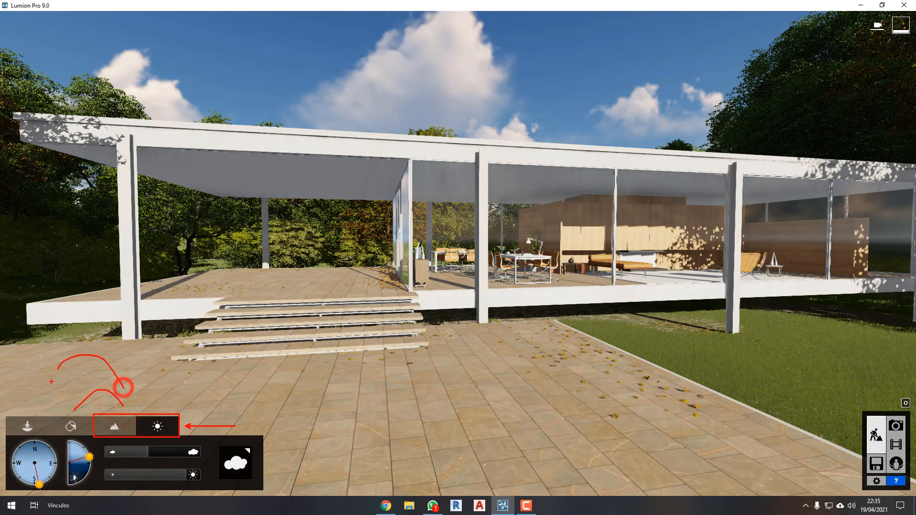
# Move around the terrace and turn the camera away from the house toward the sun over the lawn.
pyautogui.press('Escape')
pyautogui.press('s')
pyautogui.moveTo(451, 352); pyautogui.dragTo(450, 353, button='right')
pyautogui.press('w')
pyautogui.moveTo(527, 382); pyautogui.dragTo(530, 317, button='right')
pyautogui.press('s')
pyautogui.press('d')
pyautogui.moveTo(590, 338); pyautogui.dragTo(521, 365, button='right')
pyautogui.press('s')
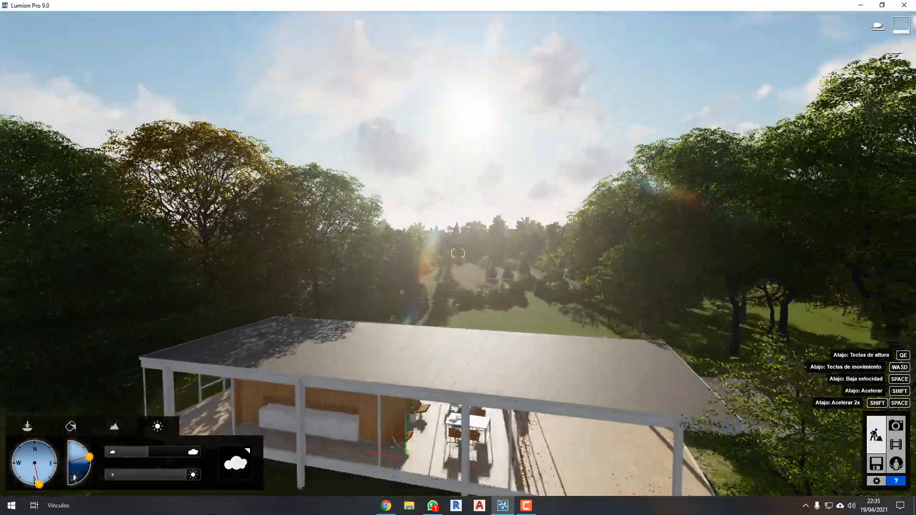
# Rise above the flat roof and look across it at the sun and sky.
pyautogui.moveTo(589, 339); pyautogui.dragTo(602, 287, button='right')
pyautogui.press('q')
pyautogui.press('w')
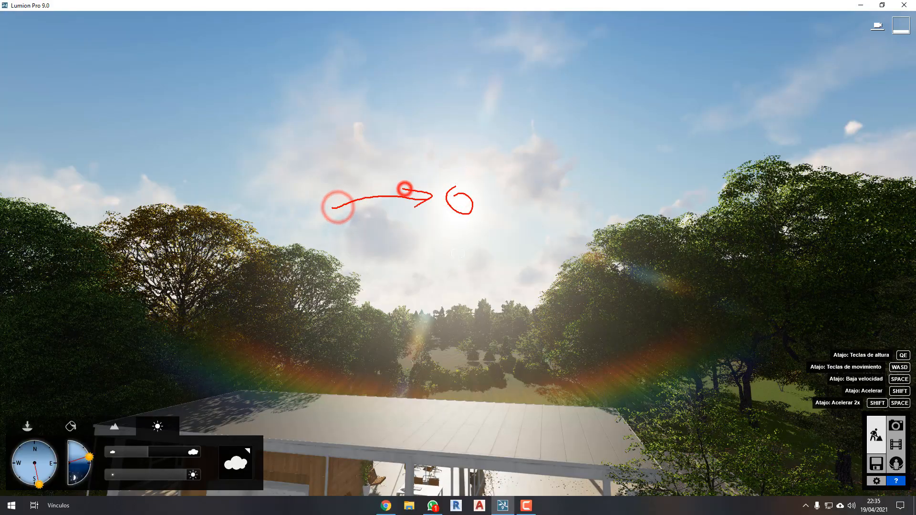
pyautogui.press('Escape')
pyautogui.moveTo(446, 260)
pyautogui.mouseDown(button='right')
pyautogui.moveTo(525, 264)
pyautogui.moveTo(440, 257)
pyautogui.mouseUp(button='right')
pyautogui.press('a')
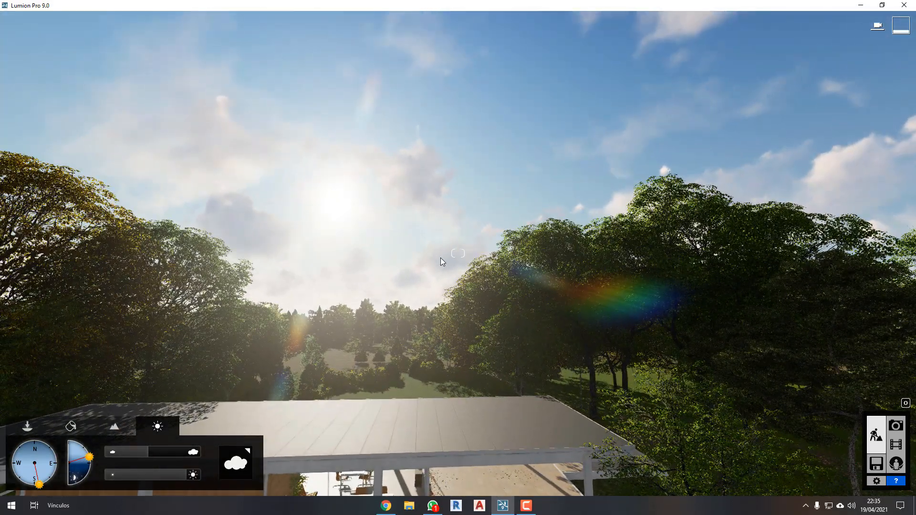
# Rotate the sun position to the east-southeast, turning the view to compare the light and tree shadows.
pyautogui.moveTo(43, 483); pyautogui.dragTo(44, 455)
pyautogui.moveTo(50, 461)
pyautogui.mouseDown()
pyautogui.moveTo(48, 475)
pyautogui.moveTo(31, 479)
pyautogui.moveTo(41, 479)
pyautogui.mouseUp()
pyautogui.moveTo(647, 361)
pyautogui.mouseDown(button='right')
pyautogui.moveTo(592, 377)
pyautogui.moveTo(650, 355)
pyautogui.mouseUp(button='right')
pyautogui.press('d')
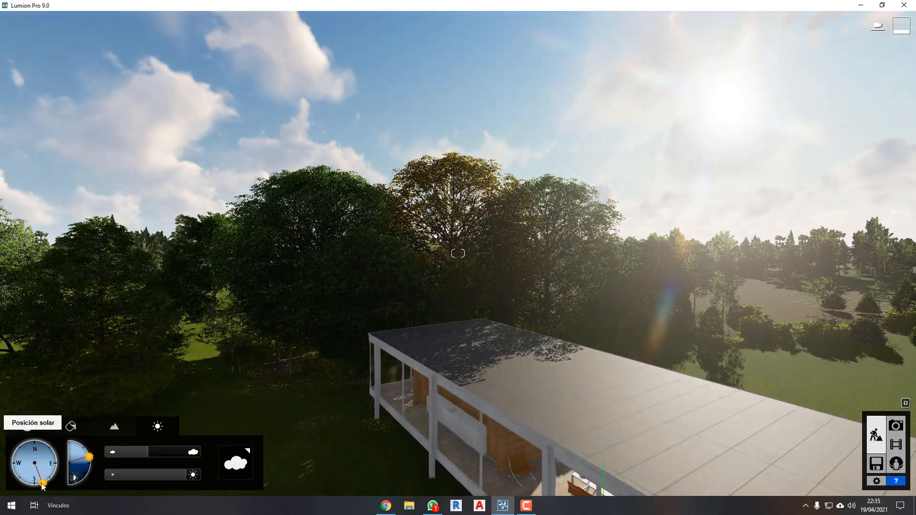
pyautogui.moveTo(42, 484); pyautogui.dragTo(56, 483)
pyautogui.moveTo(488, 383); pyautogui.dragTo(367, 373, button='right')
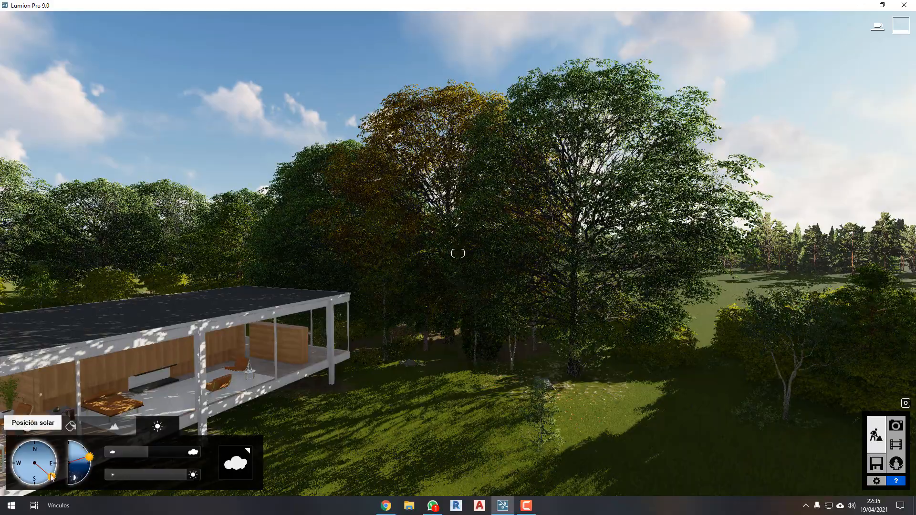
pyautogui.moveTo(50, 477); pyautogui.dragTo(56, 470)
pyautogui.press('s')
pyautogui.press('d')
# Raise the solar height to nearly overhead and lower it to a slanting angle to compare the shadows on the lawn.
pyautogui.moveTo(349, 358); pyautogui.dragTo(350, 358, button='right')
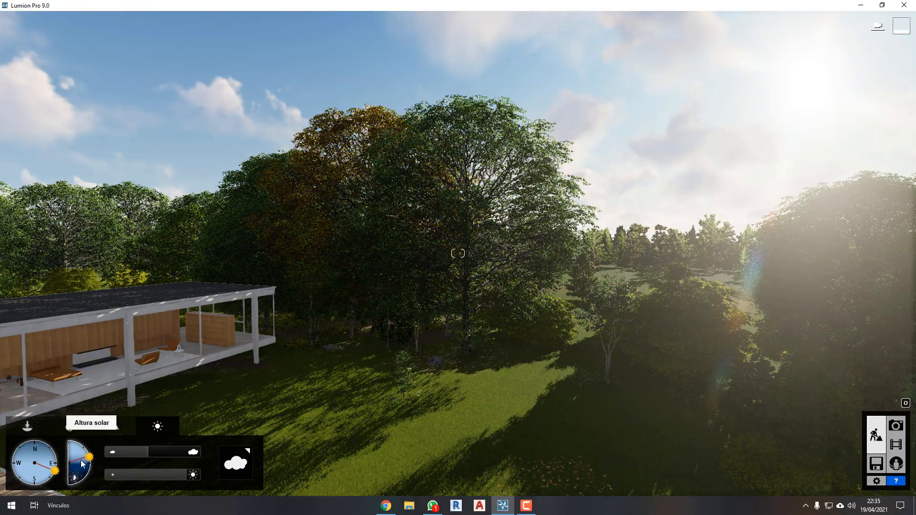
pyautogui.moveTo(88, 457); pyautogui.dragTo(70, 437)
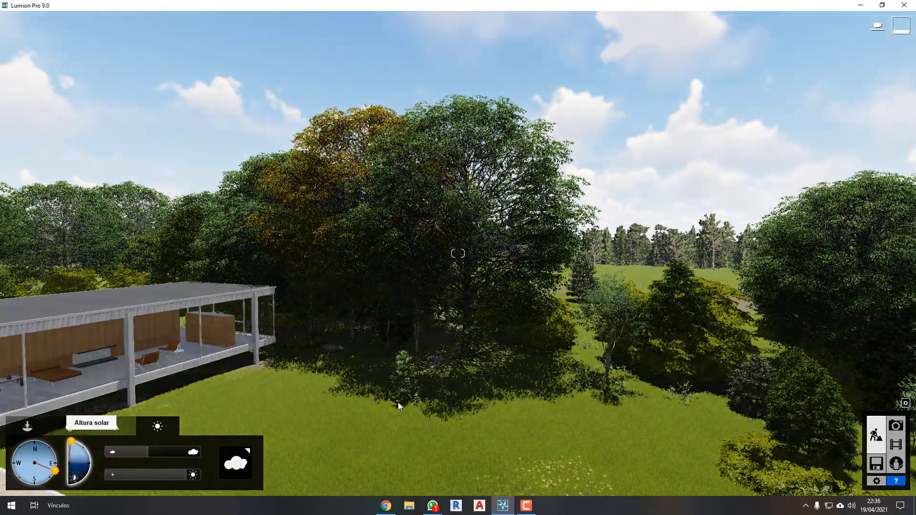
pyautogui.moveTo(398, 402); pyautogui.dragTo(399, 401, button='right')
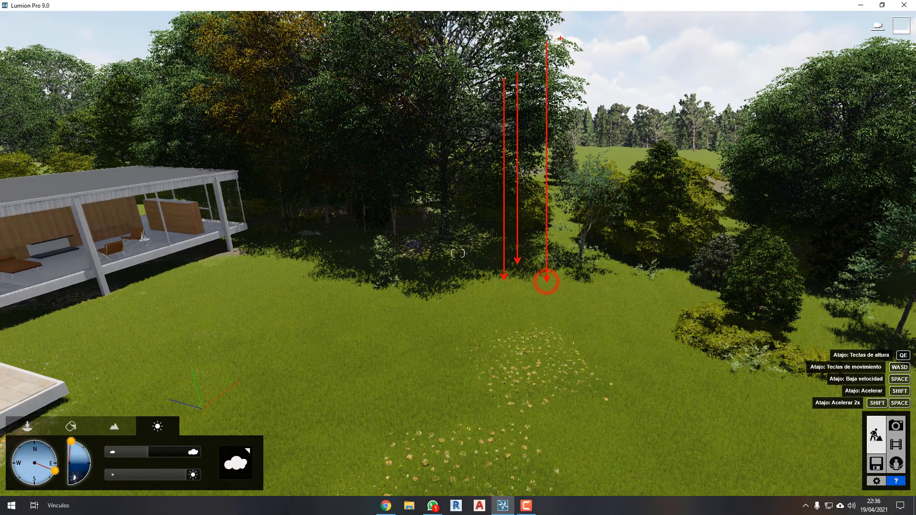
pyautogui.press('Escape')
pyautogui.moveTo(74, 442); pyautogui.dragTo(89, 454)
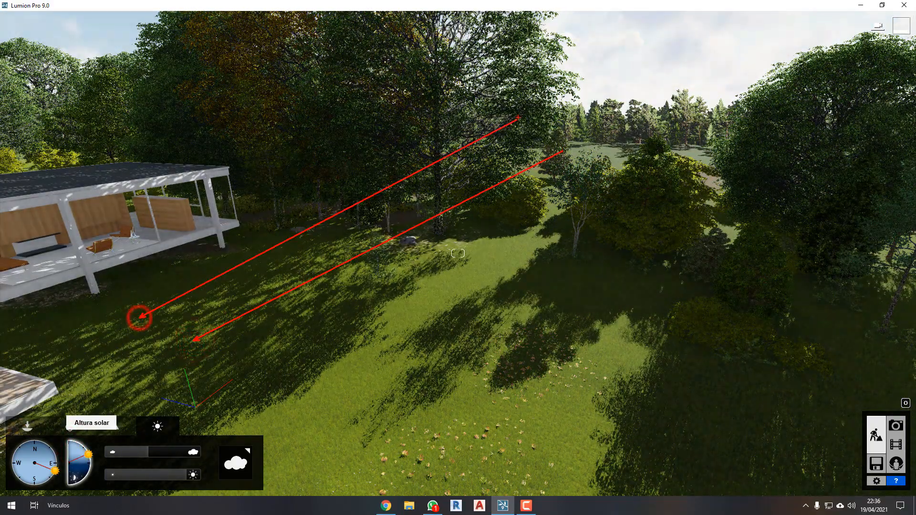
# Lower the solar height below the horizon for a night view of the house, and raise it back to daylight.
pyautogui.press('Escape')
pyautogui.moveTo(411, 239)
pyautogui.mouseDown(button='right')
pyautogui.moveTo(525, 205)
pyautogui.moveTo(473, 148)
pyautogui.mouseUp(button='right')
pyautogui.moveTo(90, 455); pyautogui.dragTo(82, 484)
pyautogui.moveTo(545, 340); pyautogui.dragTo(516, 331, button='right')
pyautogui.press('w')
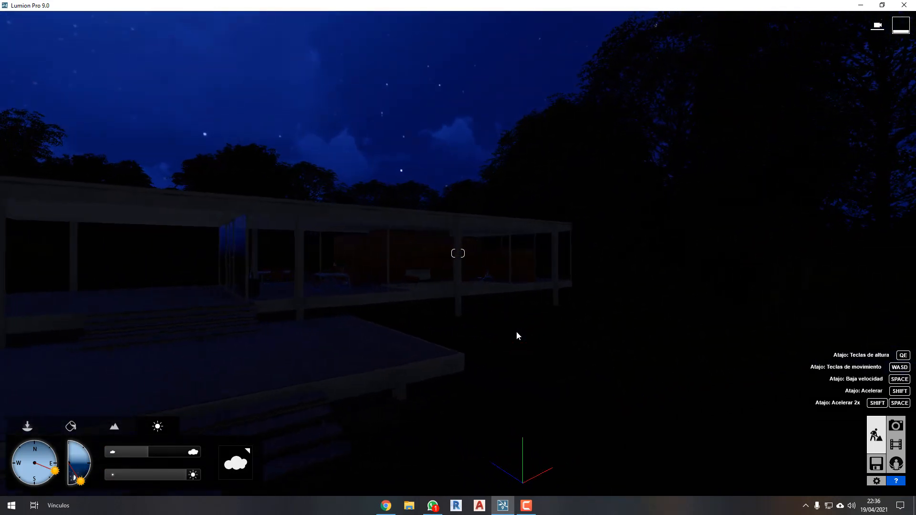
pyautogui.moveTo(81, 480); pyautogui.dragTo(87, 446)
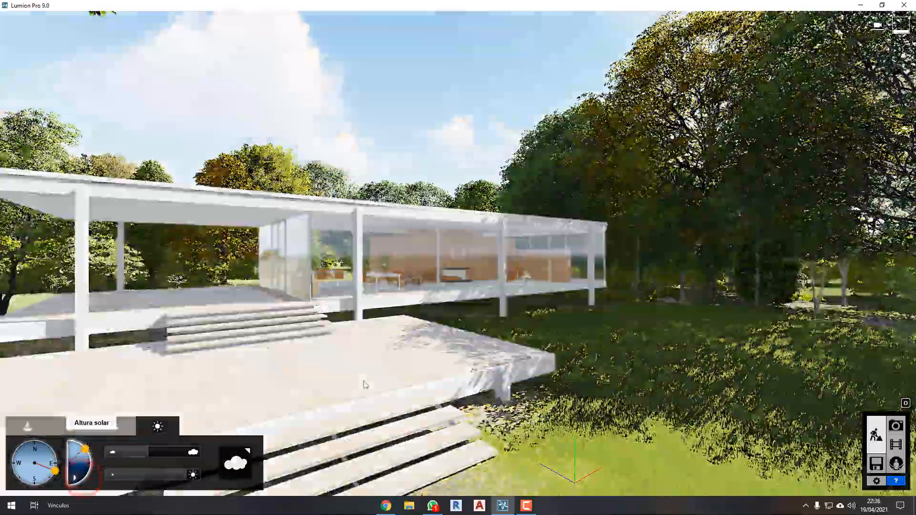
# Fly around the front of the house, set the cloud amount to 2.0 and look up at the sky.
pyautogui.press('s')
pyautogui.moveTo(538, 369)
pyautogui.mouseDown(button='right')
pyautogui.moveTo(530, 380)
pyautogui.moveTo(524, 358)
pyautogui.mouseUp(button='right')
pyautogui.press('q')
pyautogui.press('w')
pyautogui.press('q')
pyautogui.press('s')
pyautogui.press('e')
pyautogui.moveTo(149, 454); pyautogui.dragTo(187, 455)
pyautogui.moveTo(362, 349); pyautogui.dragTo(642, 319, button='right')
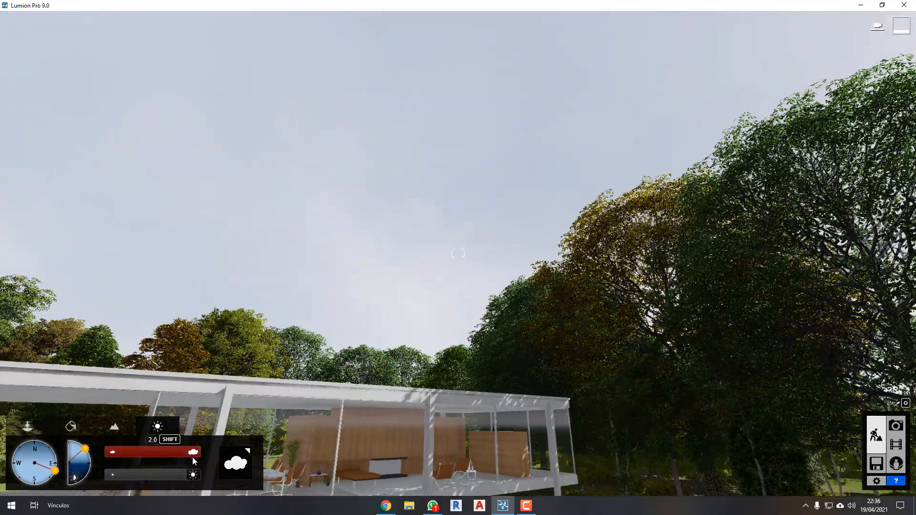
# Reduce the cloud amount to about half and raise it to the maximum again, comparing the sky above the trees.
pyautogui.moveTo(191, 457); pyautogui.dragTo(156, 459)
pyautogui.moveTo(419, 338); pyautogui.dragTo(414, 336, button='right')
pyautogui.moveTo(155, 453); pyautogui.dragTo(202, 450)
pyautogui.moveTo(302, 321); pyautogui.dragTo(302, 321, button='right')
pyautogui.hotkey('ctrl', '2')
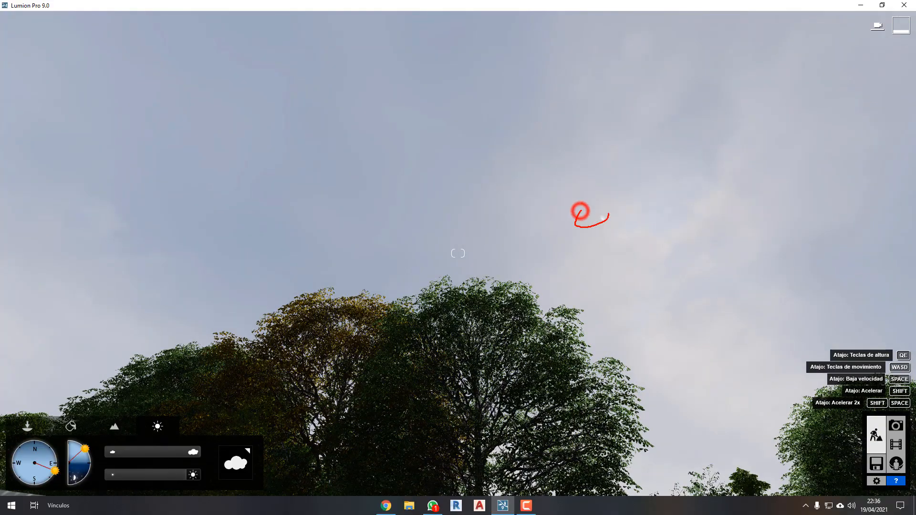
pyautogui.press('Escape')
# Set the cloud amount to about two thirds of its range and examine the sky over the house.
pyautogui.moveTo(187, 457); pyautogui.dragTo(167, 459)
pyautogui.moveTo(461, 315); pyautogui.dragTo(462, 315, button='right')
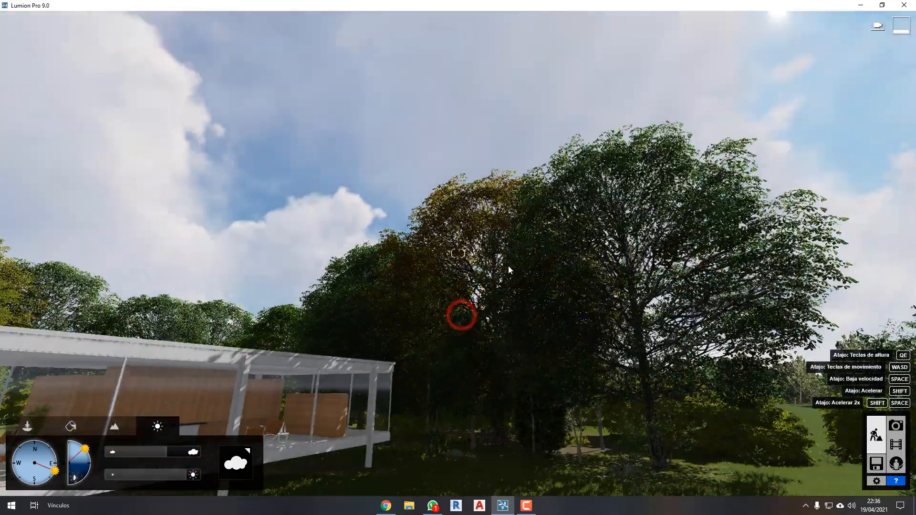
pyautogui.moveTo(600, 230); pyautogui.dragTo(562, 243, button='right')
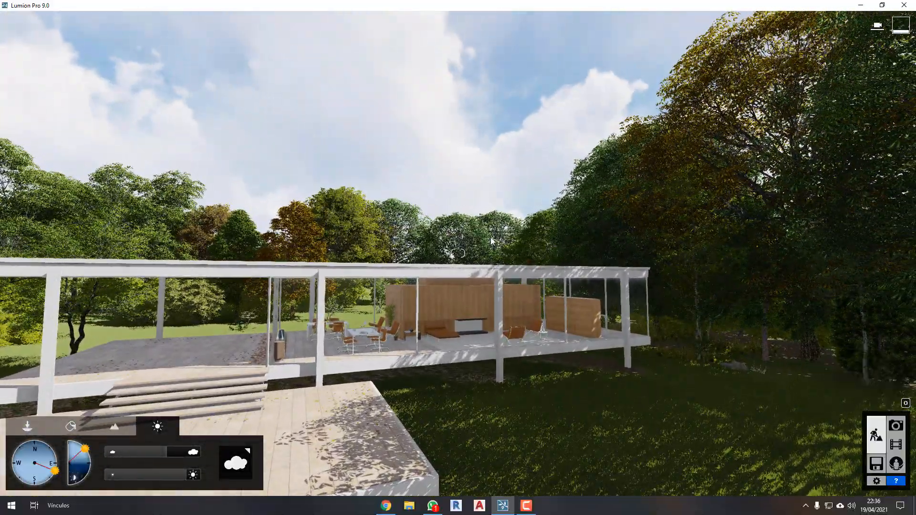
pyautogui.moveTo(497, 239); pyautogui.dragTo(497, 239, button='right')
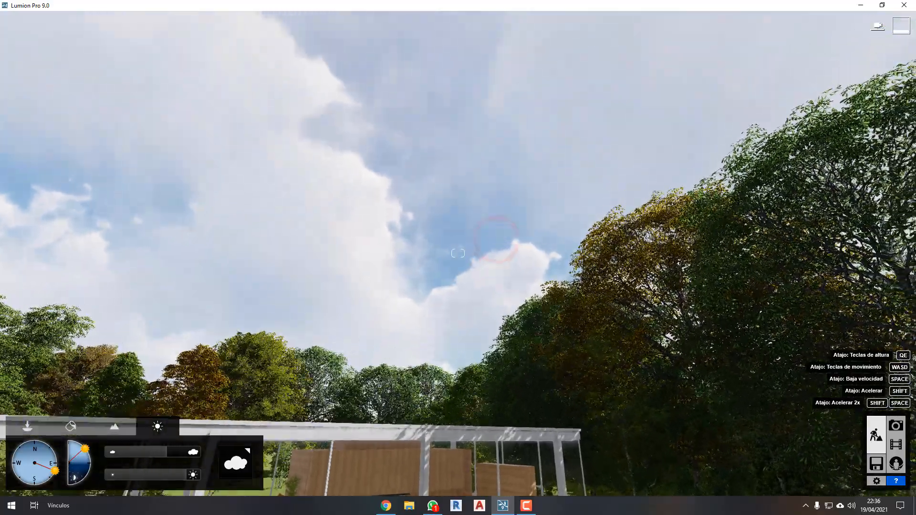
# Change the sky to the second cloud type in the first row of the cloud choices.
pyautogui.moveTo(414, 155); pyautogui.dragTo(425, 415)
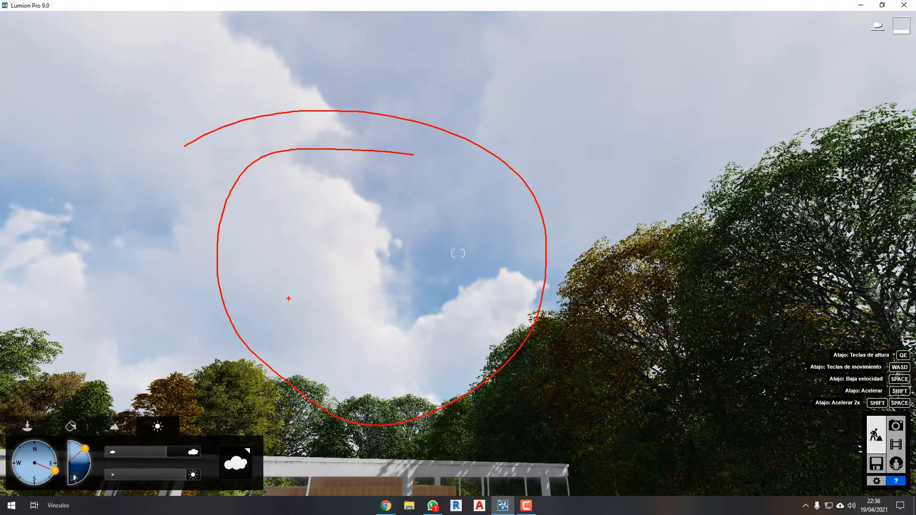
pyautogui.press('Escape')
pyautogui.moveTo(454, 272); pyautogui.dragTo(454, 272, button='right')
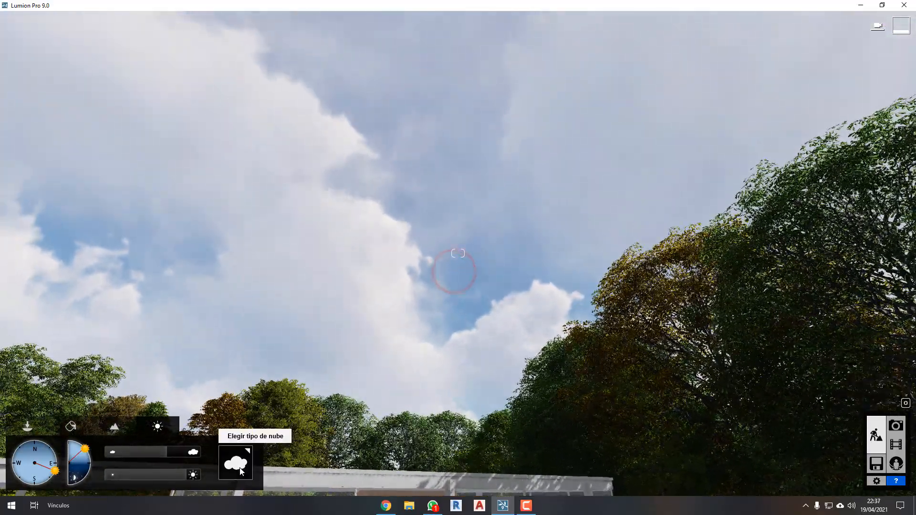
pyautogui.click(241, 470)
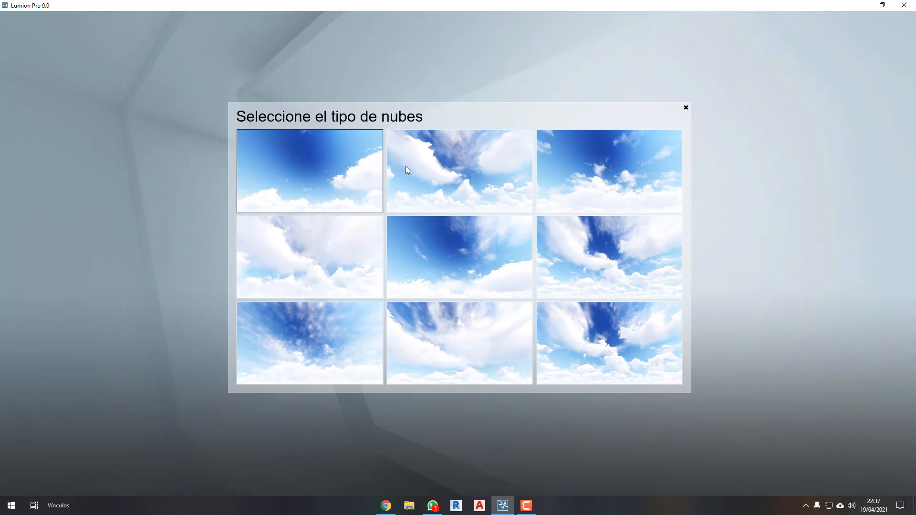
pyautogui.click(495, 177)
pyautogui.moveTo(556, 269); pyautogui.dragTo(557, 269, button='right')
# Try the third cloud type of the first row and the last one of the third row.
pyautogui.click(246, 460)
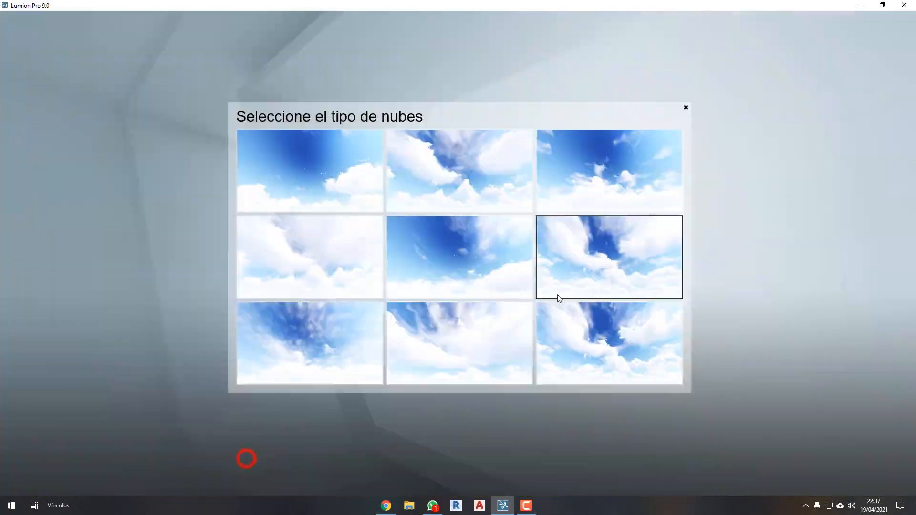
pyautogui.click(600, 173)
pyautogui.moveTo(421, 264); pyautogui.dragTo(428, 266, button='right')
pyautogui.click(228, 458)
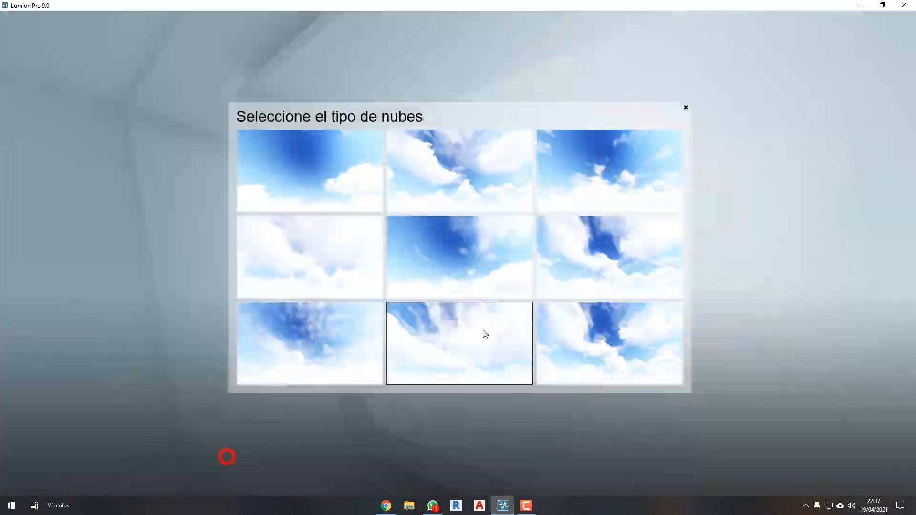
pyautogui.click(600, 330)
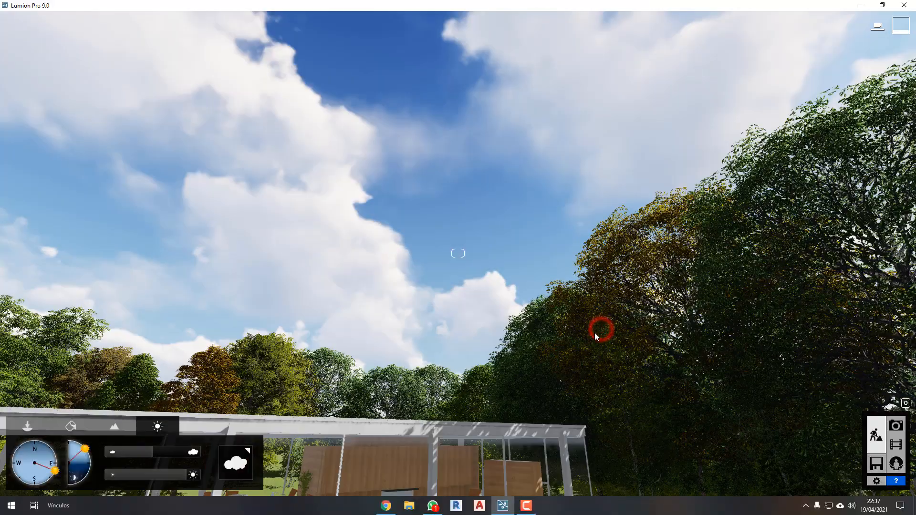
# Apply the middle cloud type of the third row and reduce the cloud amount to slightly under half of its range.
pyautogui.click(231, 458)
pyautogui.click(477, 351)
pyautogui.moveTo(506, 329); pyautogui.dragTo(506, 328, button='right')
pyautogui.moveTo(152, 452)
pyautogui.mouseDown()
pyautogui.moveTo(162, 457)
pyautogui.moveTo(143, 458)
pyautogui.mouseUp()
pyautogui.click(230, 462)
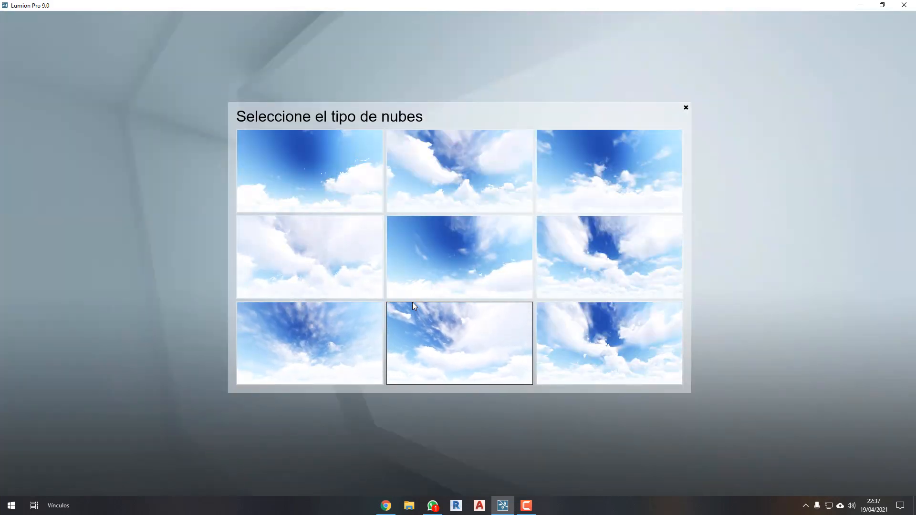
pyautogui.click(687, 105)
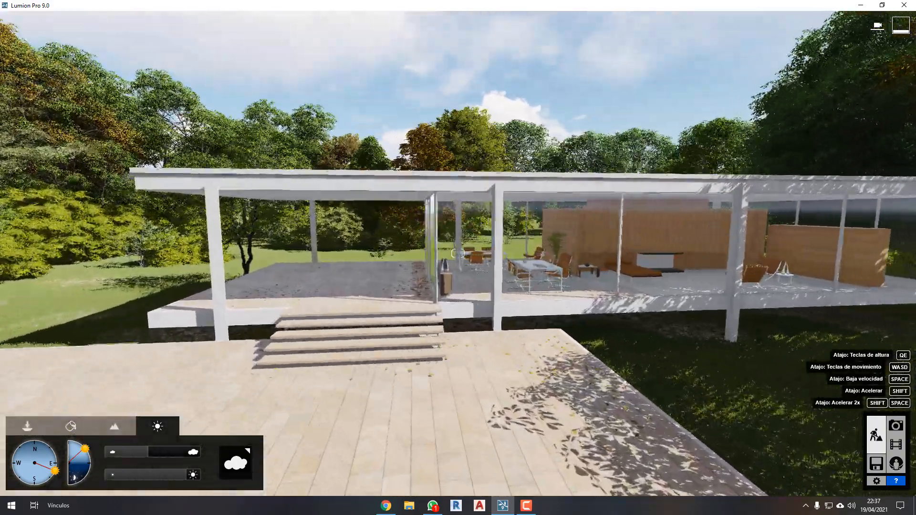
# Raise the cloud amount to its maximum and bring it back to about half of its range, comparing the light on the terrace.
pyautogui.press('w')
pyautogui.press('a')
pyautogui.moveTo(337, 292); pyautogui.dragTo(458, 292, button='right')
pyautogui.moveTo(466, 254); pyautogui.dragTo(516, 222, button='right')
pyautogui.press('w')
pyautogui.moveTo(166, 451); pyautogui.dragTo(228, 441)
pyautogui.moveTo(458, 354)
pyautogui.mouseDown(button='right')
pyautogui.moveTo(468, 362)
pyautogui.moveTo(458, 360)
pyautogui.mouseUp(button='right')
pyautogui.press('d')
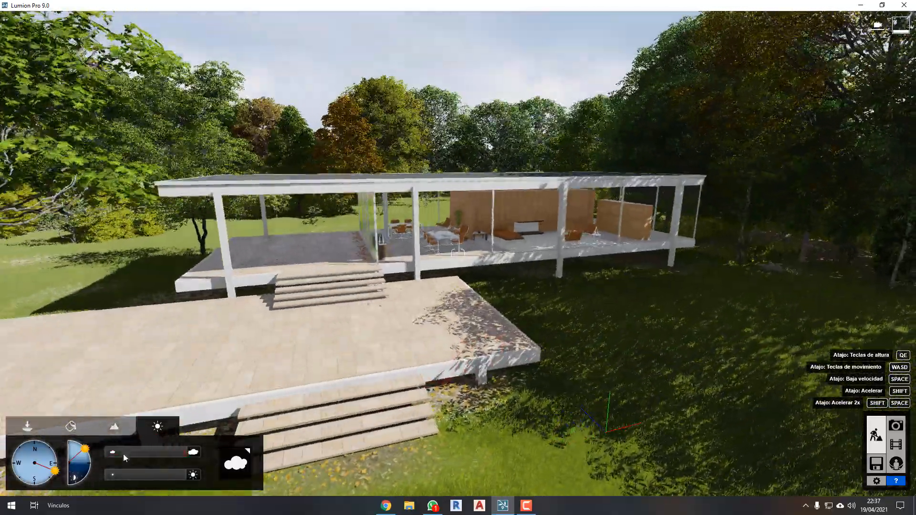
pyautogui.press('w')
pyautogui.press('e')
pyautogui.moveTo(182, 452); pyautogui.dragTo(151, 447)
# Examine the house front, steps and terrace under the partly cloudy sky from several heights and distances.
pyautogui.moveTo(348, 361); pyautogui.dragTo(444, 329, button='right')
pyautogui.press('w')
pyautogui.press('w')
pyautogui.press('q')
pyautogui.press('s')
pyautogui.press('s')
pyautogui.press('e')
pyautogui.press('w')
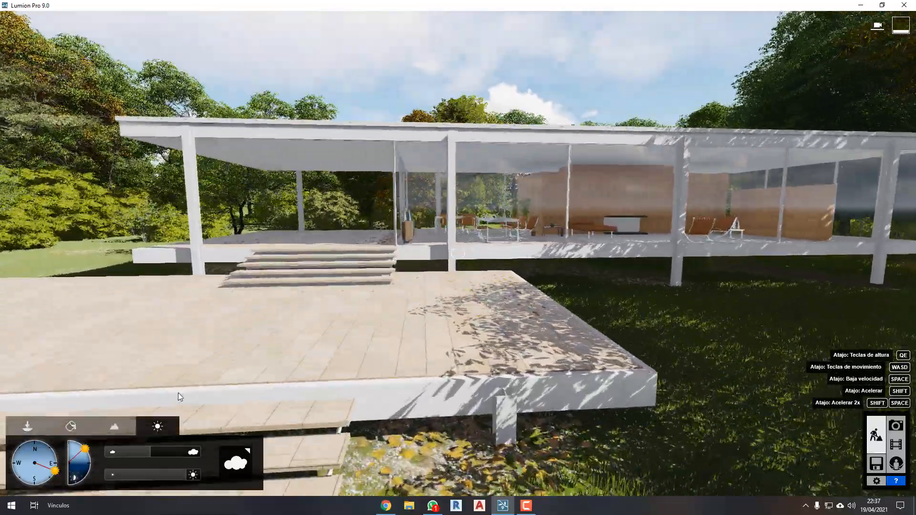
pyautogui.press('q')
pyautogui.press('s')
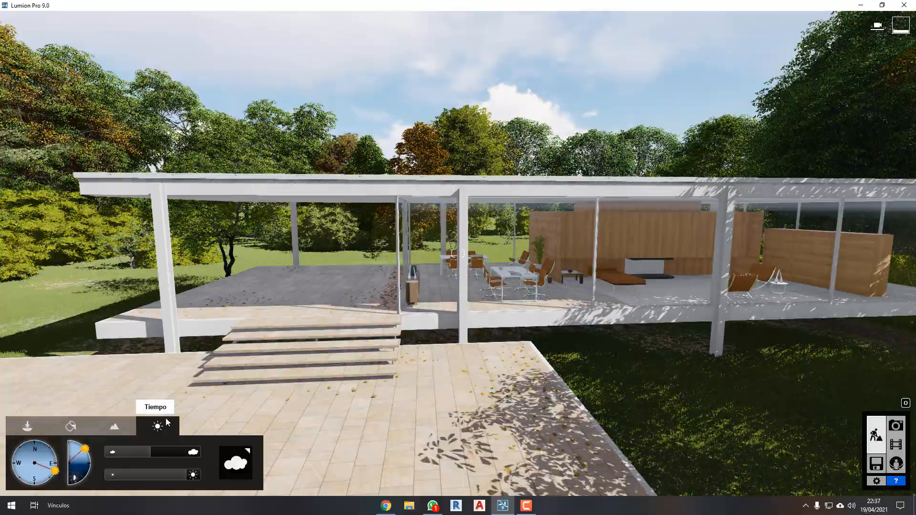
# Switch to landscape editing and fly around the house to the open lawn behind it.
pyautogui.click(114, 427)
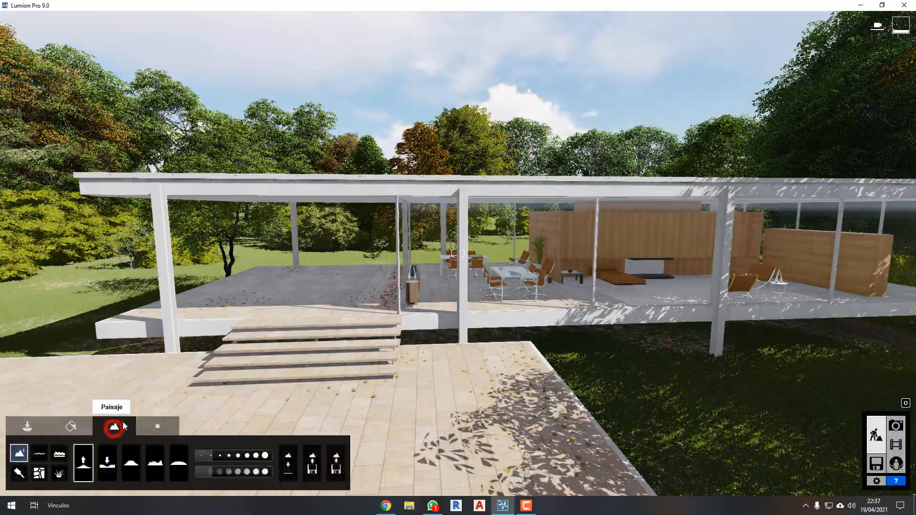
pyautogui.moveTo(296, 331); pyautogui.dragTo(175, 339, button='right')
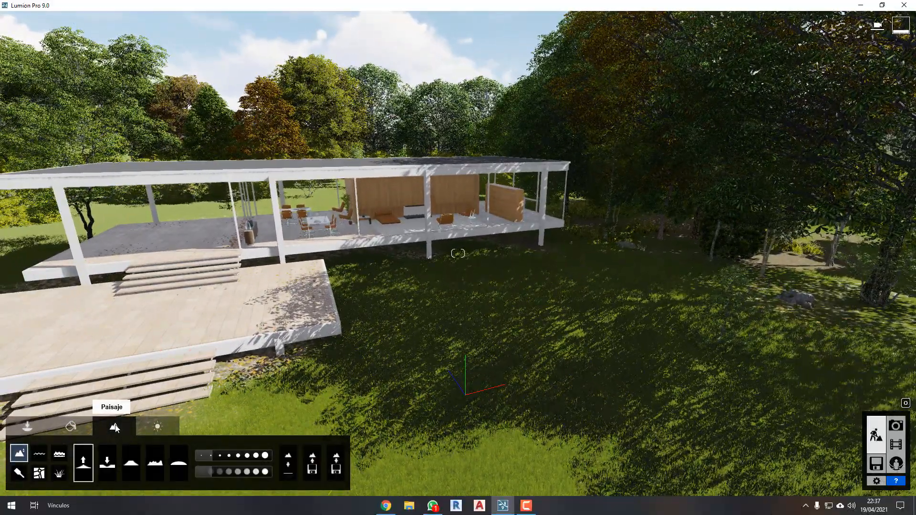
pyautogui.moveTo(236, 343); pyautogui.dragTo(289, 333, button='right')
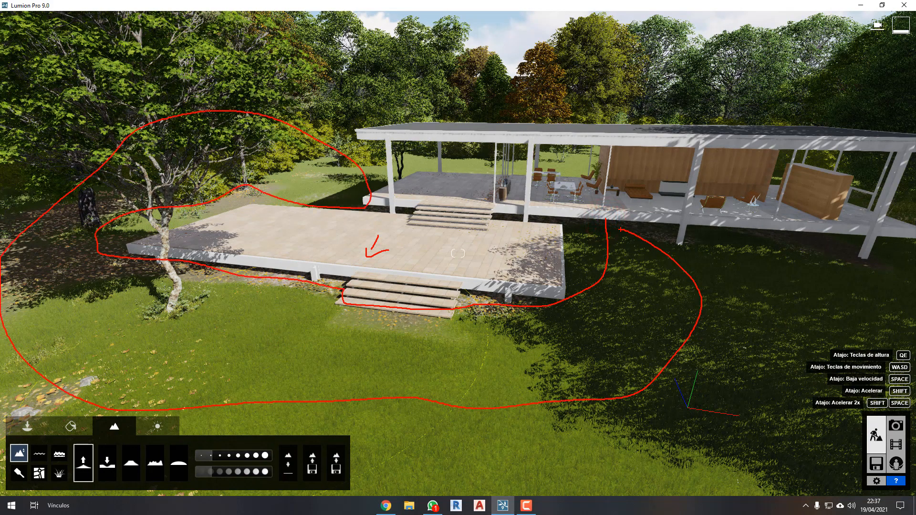
pyautogui.press('Escape')
pyautogui.press('w')
pyautogui.moveTo(556, 249); pyautogui.dragTo(579, 252, button='right')
pyautogui.press('w')
pyautogui.press('q')
pyautogui.moveTo(458, 253); pyautogui.dragTo(428, 289, button='right')
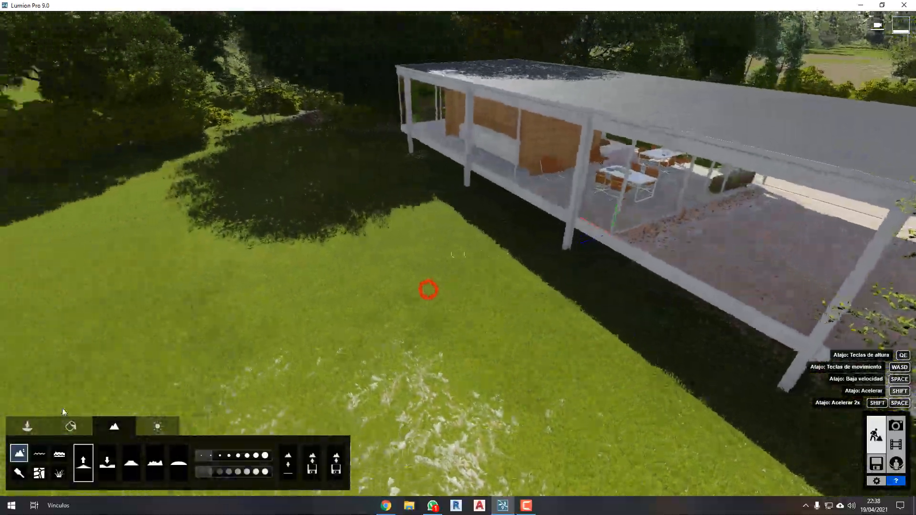
pyautogui.press('e')
pyautogui.press('a')
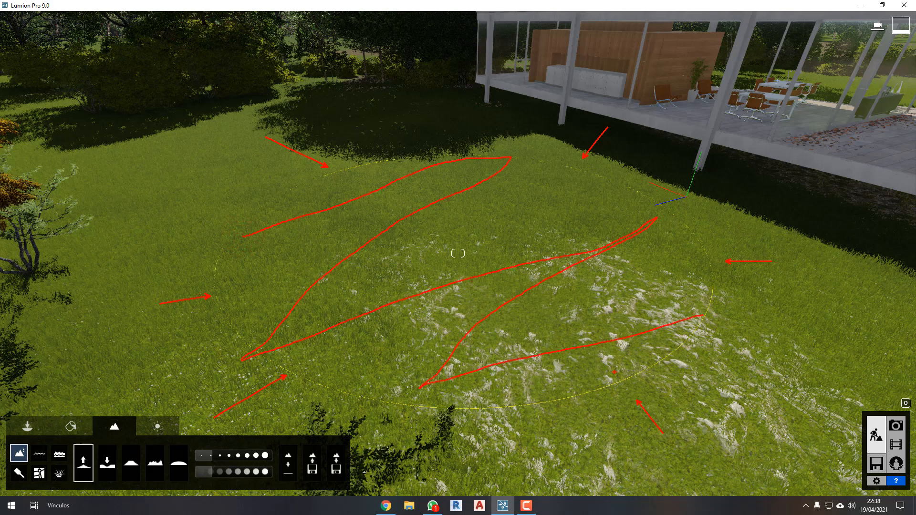
# Set the terrain brush size near its minimum and try a high brush speed before setting it to a low value.
pyautogui.click(204, 455)
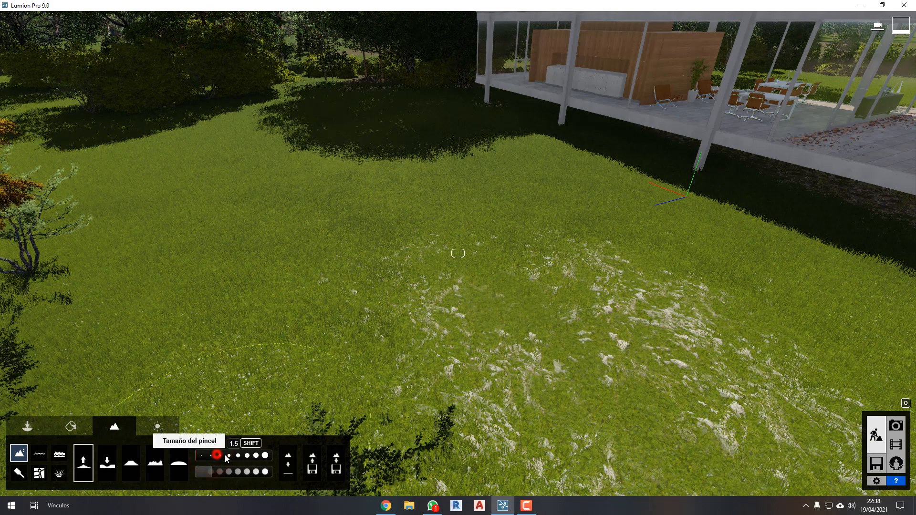
pyautogui.moveTo(225, 455); pyautogui.dragTo(234, 455)
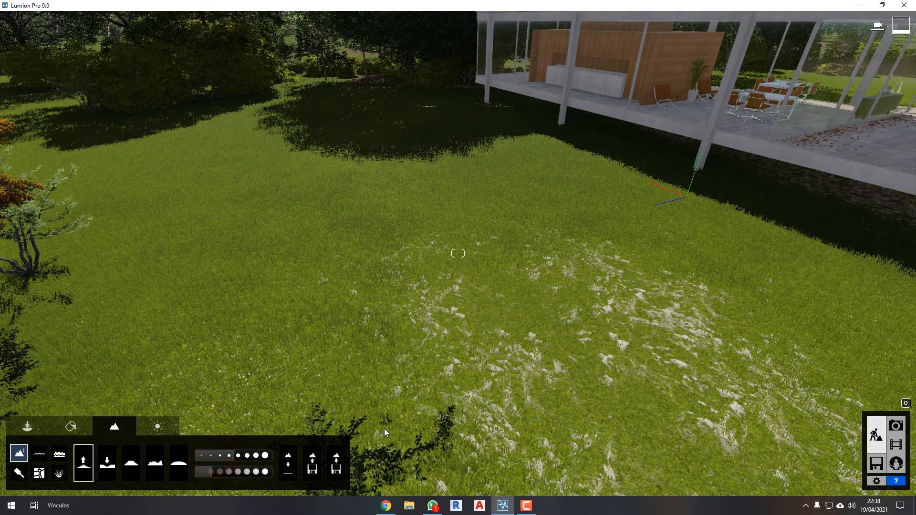
pyautogui.moveTo(200, 461); pyautogui.dragTo(199, 461)
pyautogui.press('w')
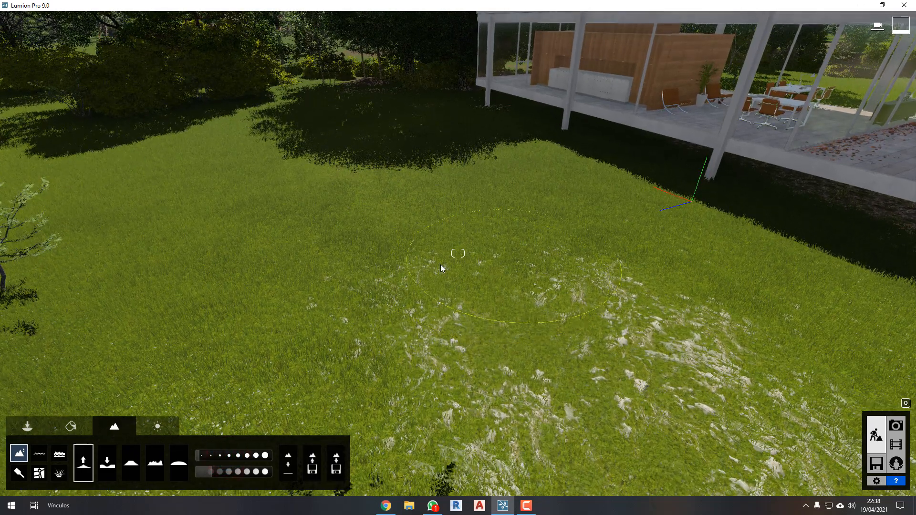
pyautogui.moveTo(213, 470); pyautogui.dragTo(265, 472)
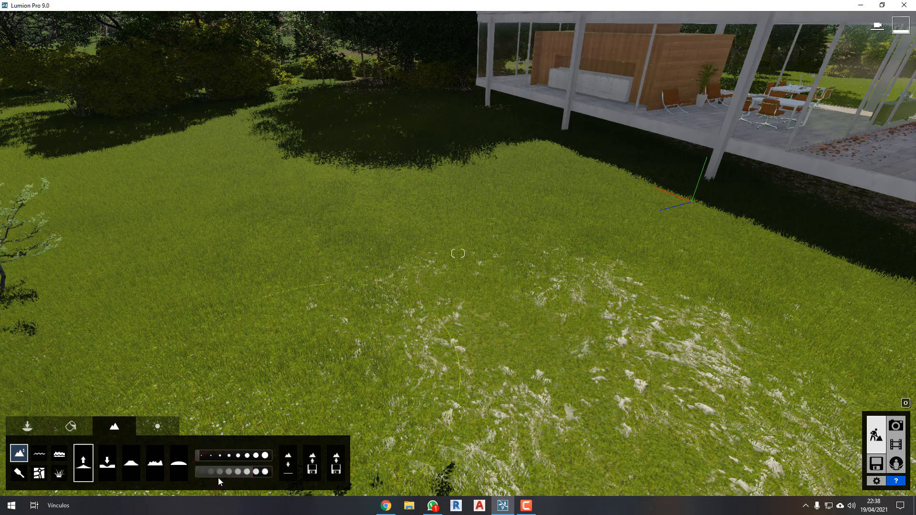
pyautogui.moveTo(208, 473); pyautogui.dragTo(208, 474)
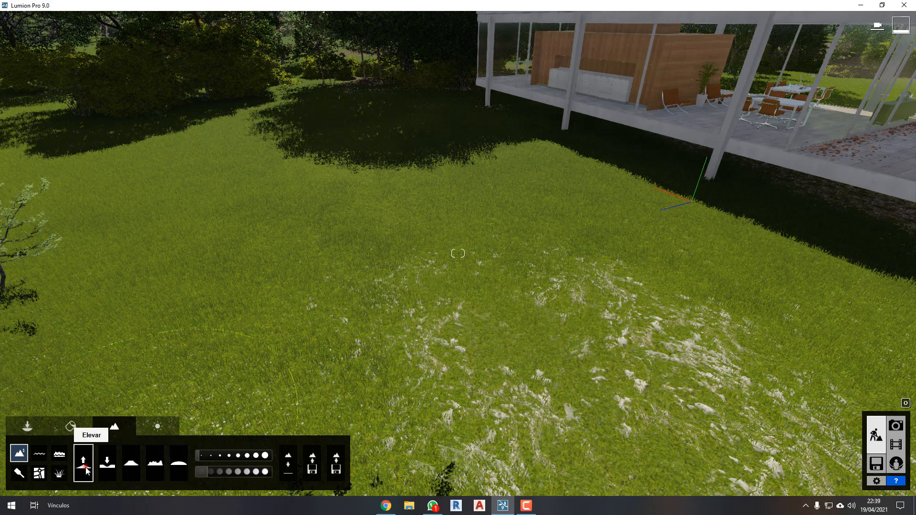
# Raise the lawn behind the house into a steep mound and view it from the side.
pyautogui.moveTo(474, 274); pyautogui.dragTo(471, 153)
pyautogui.press('s')
pyautogui.moveTo(516, 137); pyautogui.dragTo(220, 324, button='right')
pyautogui.press('d')
pyautogui.press('d')
pyautogui.press('d')
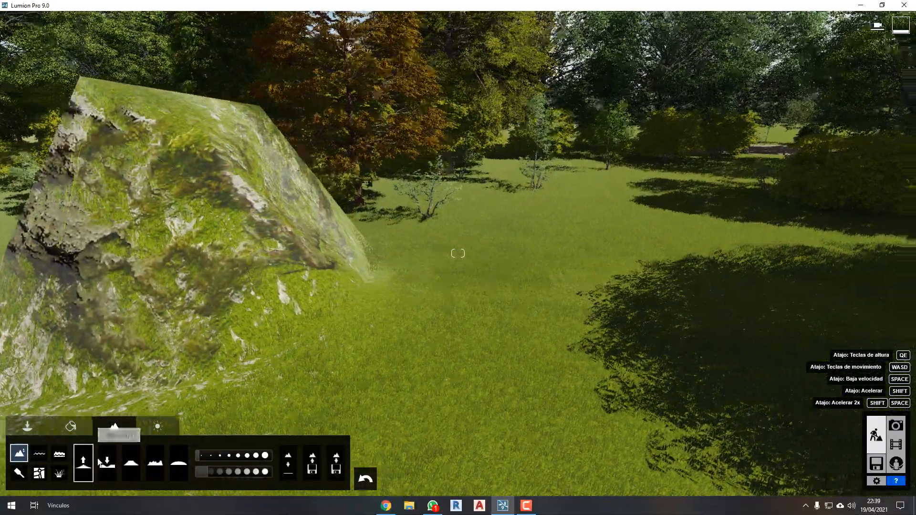
# Lower the terrain around the base of the mound and on the lawn between it and the house.
pyautogui.click(108, 463)
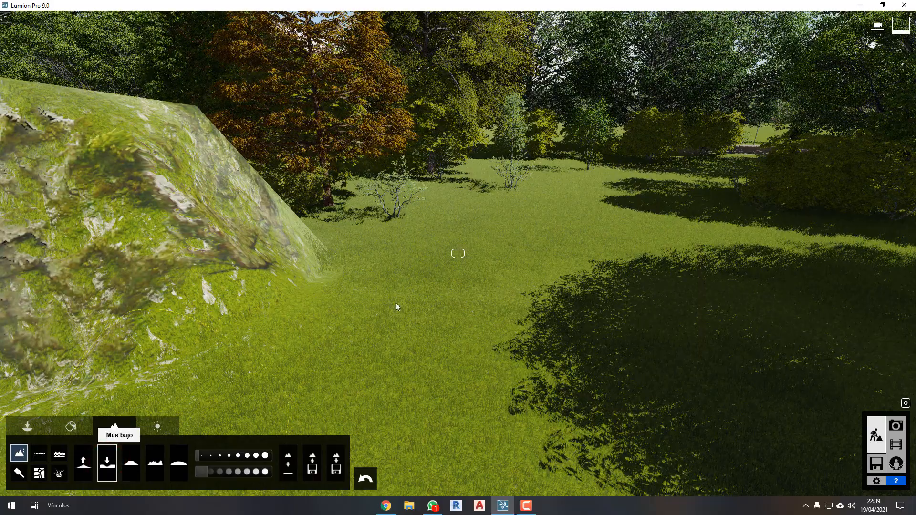
pyautogui.moveTo(527, 330)
pyautogui.mouseDown()
pyautogui.moveTo(457, 423)
pyautogui.moveTo(362, 403)
pyautogui.moveTo(358, 343)
pyautogui.moveTo(432, 322)
pyautogui.moveTo(297, 346)
pyautogui.moveTo(333, 447)
pyautogui.moveTo(631, 312)
pyautogui.mouseUp()
pyautogui.moveTo(631, 312)
pyautogui.mouseDown(button='right')
pyautogui.moveTo(614, 311)
pyautogui.moveTo(753, 282)
pyautogui.moveTo(759, 291)
pyautogui.mouseUp(button='right')
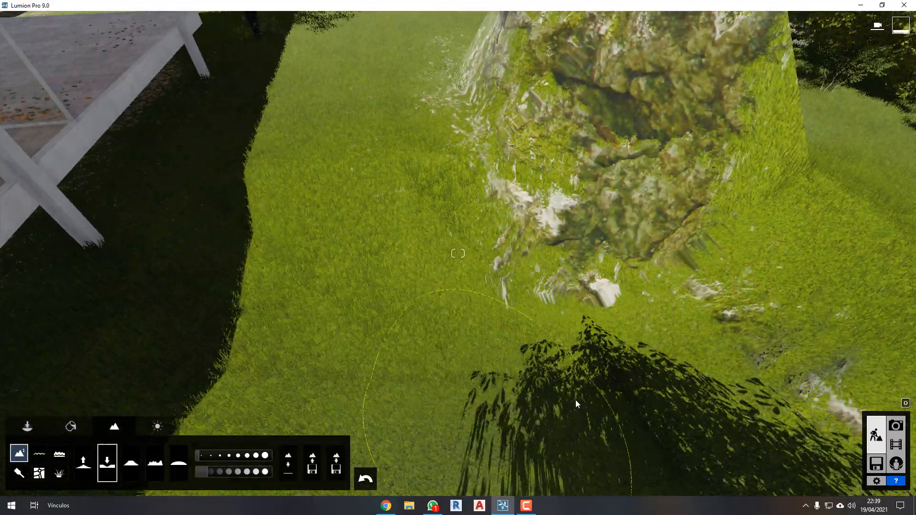
pyautogui.moveTo(625, 354); pyautogui.dragTo(620, 388, button='right')
pyautogui.press('s')
pyautogui.moveTo(620, 389); pyautogui.dragTo(552, 403)
pyautogui.click(503, 415)
pyautogui.click(478, 429)
pyautogui.click(446, 414)
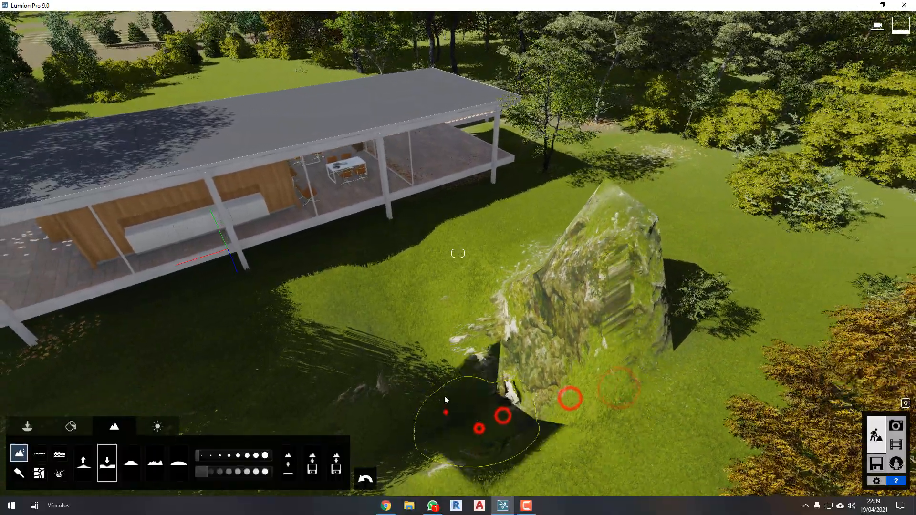
pyautogui.click(450, 318)
pyautogui.click(499, 283)
pyautogui.click(426, 274)
pyautogui.click(368, 301)
pyautogui.click(315, 338)
# Fly past the terrace to the leaf-covered lawn and lower the ground there with the slow brush.
pyautogui.moveTo(520, 260); pyautogui.dragTo(517, 253, button='right')
pyautogui.press('w')
pyautogui.press('w')
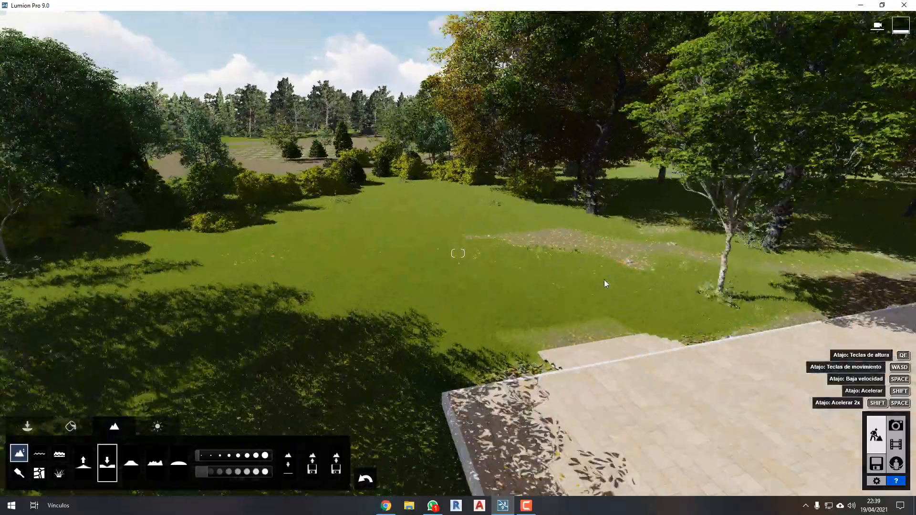
pyautogui.moveTo(605, 284); pyautogui.dragTo(583, 275, button='right')
pyautogui.click(583, 274)
pyautogui.click(584, 271)
pyautogui.click(574, 301)
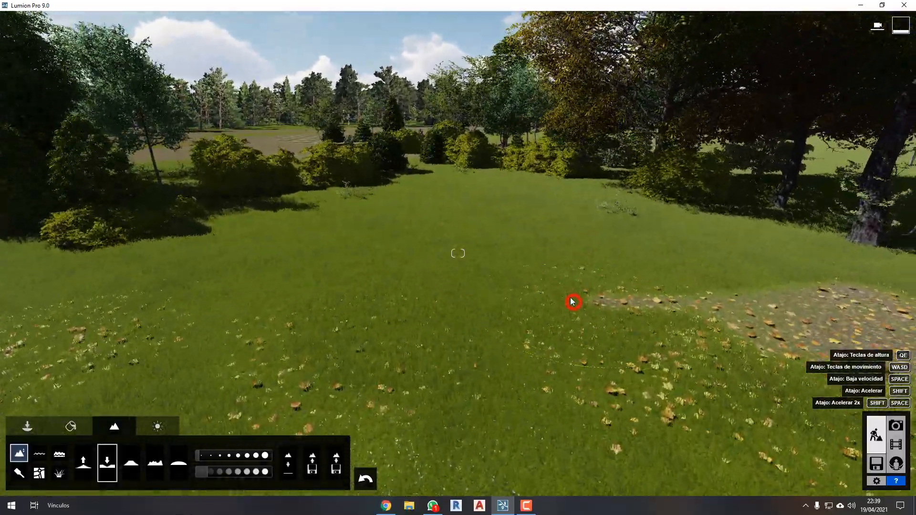
pyautogui.click(479, 297)
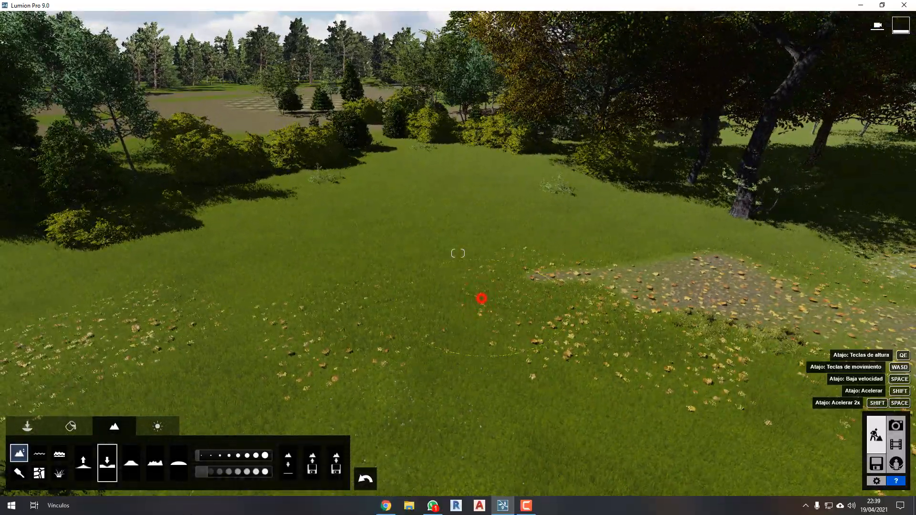
pyautogui.moveTo(481, 298); pyautogui.dragTo(518, 296, button='right')
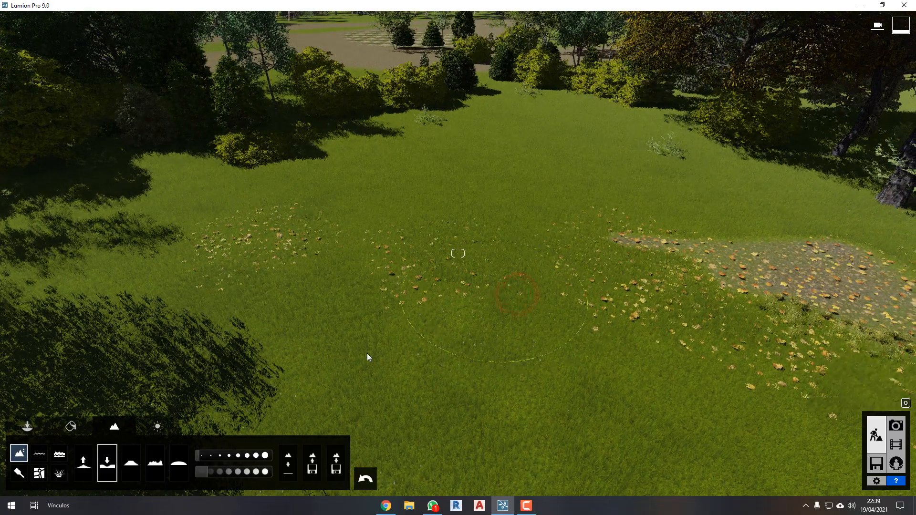
# Increase the brush speed almost to its maximum, dig a deep pit in the leaf-covered lawn and inspect it from above.
pyautogui.moveTo(209, 472); pyautogui.dragTo(259, 474)
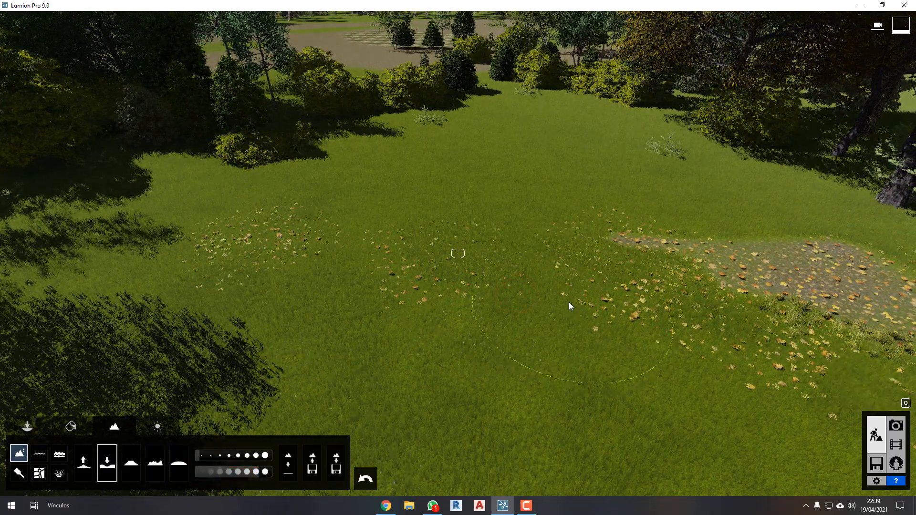
pyautogui.moveTo(569, 302); pyautogui.dragTo(570, 304)
pyautogui.moveTo(581, 312); pyautogui.dragTo(583, 322, button='right')
pyautogui.press('w')
pyautogui.moveTo(603, 280)
pyautogui.mouseDown()
pyautogui.moveTo(375, 163)
pyautogui.moveTo(300, 276)
pyautogui.mouseUp()
pyautogui.press('s')
pyautogui.moveTo(481, 313); pyautogui.dragTo(480, 315, button='right')
pyautogui.press('s')
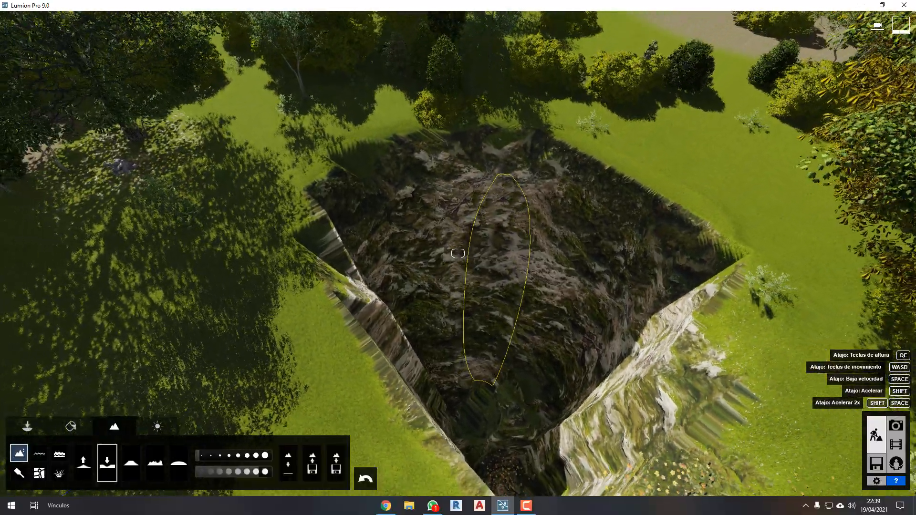
pyautogui.press('s')
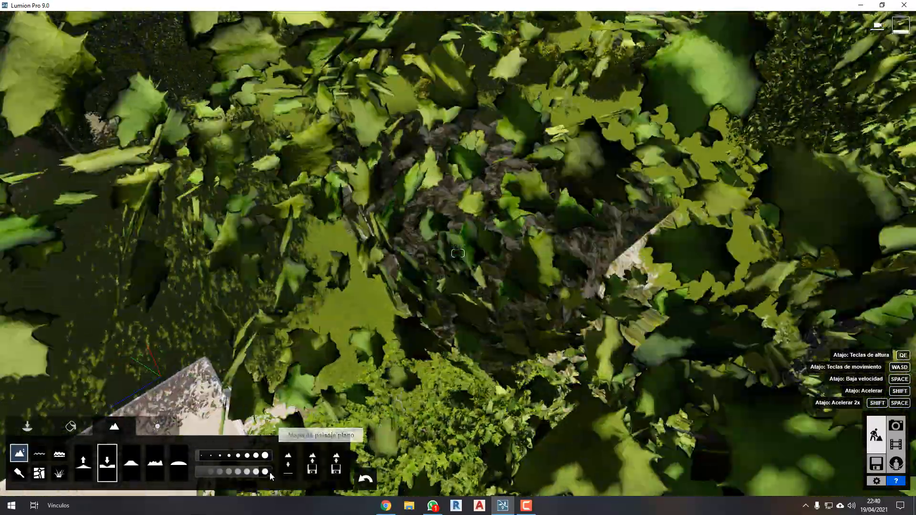
pyautogui.press('w')
pyautogui.moveTo(256, 472)
pyautogui.mouseDown()
pyautogui.moveTo(230, 477)
pyautogui.moveTo(258, 477)
pyautogui.mouseUp()
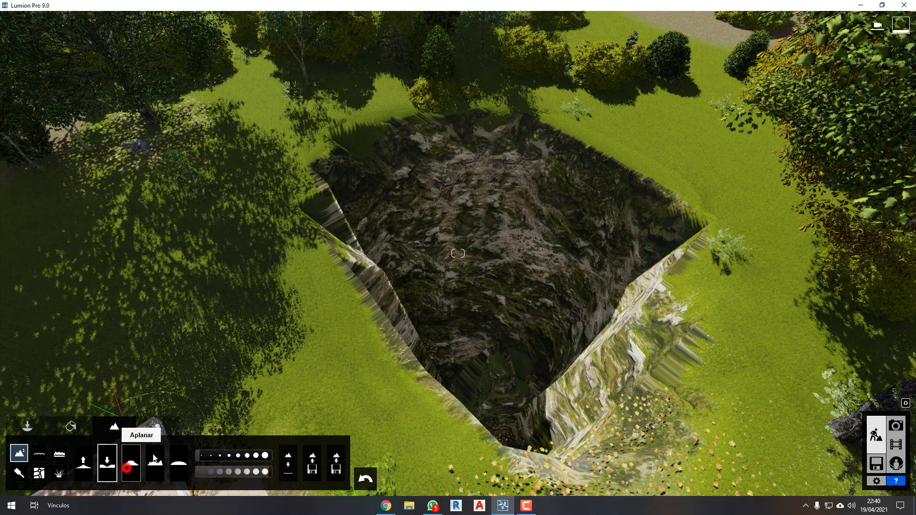
# Flatten the terrain across the edges of the pit with the Flatten brush.
pyautogui.click(127, 468)
pyautogui.moveTo(360, 346)
pyautogui.mouseDown()
pyautogui.moveTo(380, 345)
pyautogui.moveTo(340, 243)
pyautogui.moveTo(369, 159)
pyautogui.moveTo(503, 355)
pyautogui.moveTo(599, 365)
pyautogui.moveTo(463, 314)
pyautogui.moveTo(732, 297)
pyautogui.moveTo(576, 419)
pyautogui.moveTo(596, 216)
pyautogui.moveTo(615, 287)
pyautogui.moveTo(717, 342)
pyautogui.moveTo(565, 342)
pyautogui.mouseUp()
pyautogui.press('w')
pyautogui.press('a')
pyautogui.moveTo(505, 336); pyautogui.dragTo(502, 336, button='right')
pyautogui.press('s')
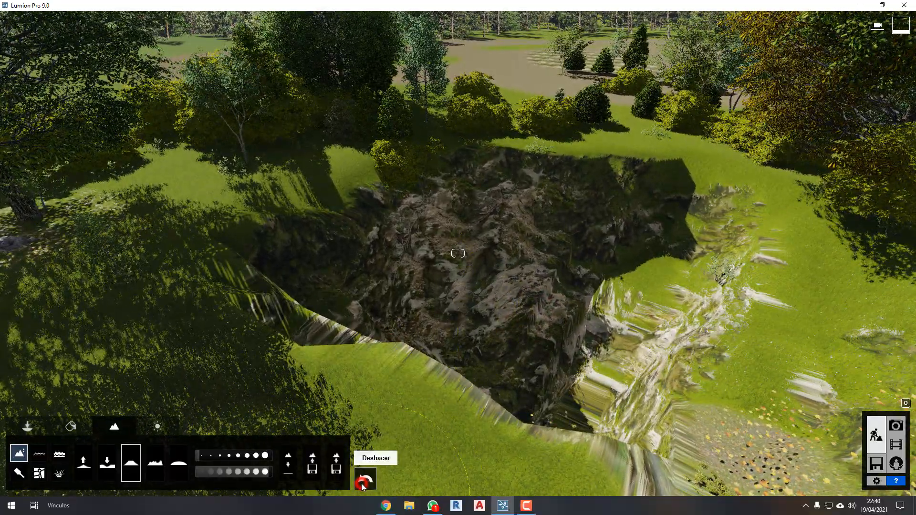
# Undo the flattening and the digging of the pit in the lawn.
pyautogui.click(364, 482)
pyautogui.click(364, 482)
pyautogui.click(364, 482)
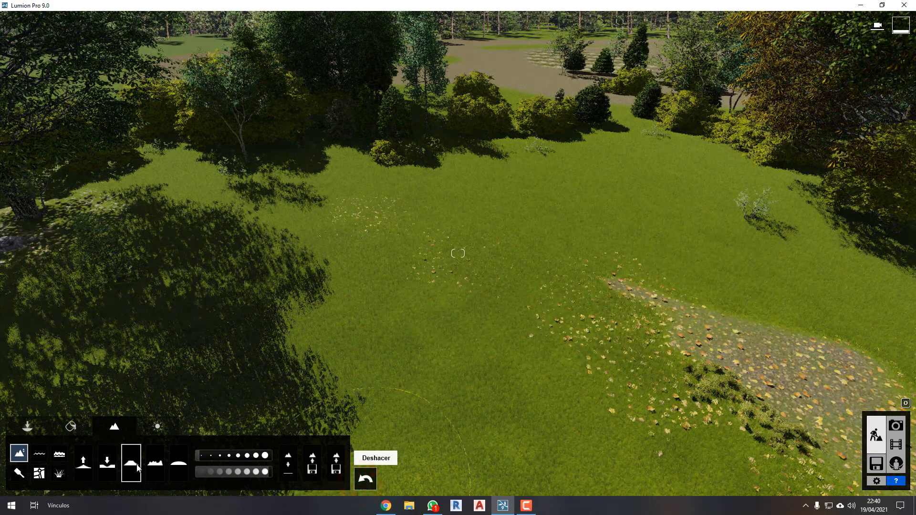
# Raise the ground of the leaf-covered lawn into a tall rock column with the Raise brush.
pyautogui.click(83, 462)
pyautogui.moveTo(570, 313); pyautogui.dragTo(572, 313)
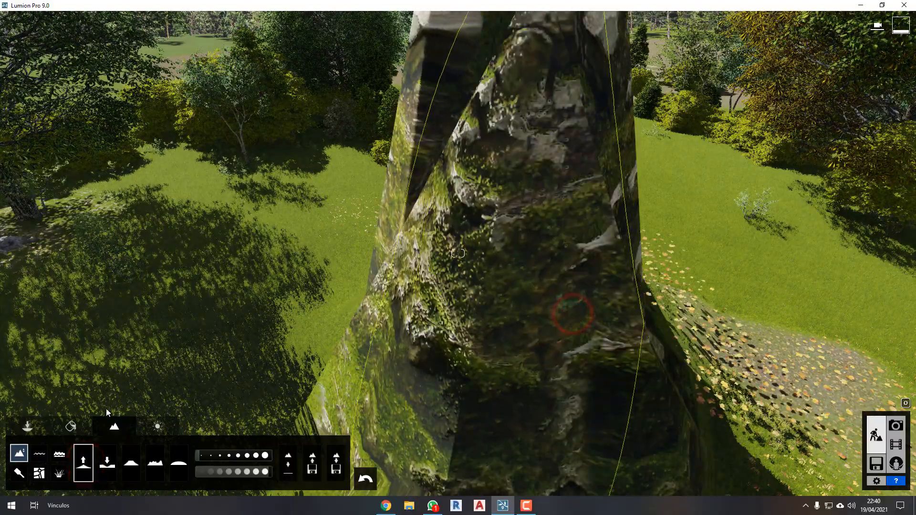
pyautogui.click(71, 427)
pyautogui.click(114, 427)
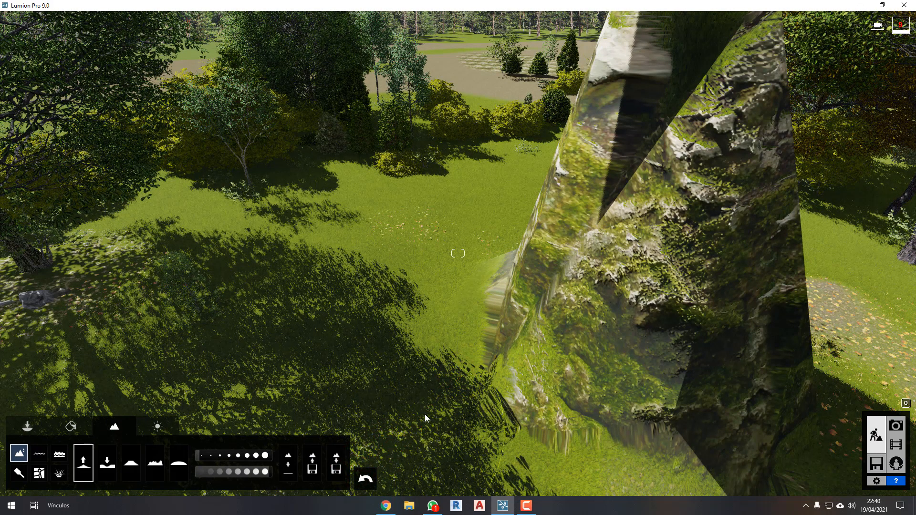
# Lower the rock column and the ground around it with the Lower brush to dig a wide, deep pit.
pyautogui.click(108, 462)
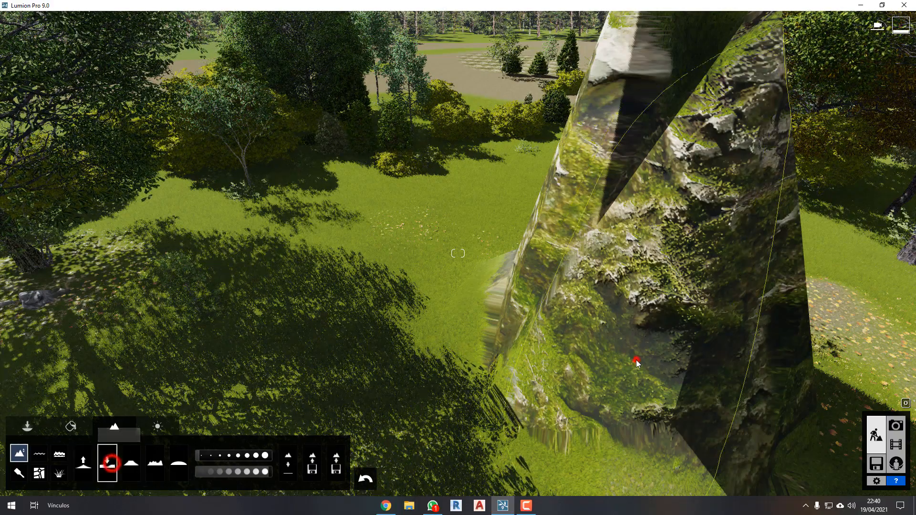
pyautogui.click(636, 361)
pyautogui.click(603, 305)
pyautogui.click(597, 253)
pyautogui.click(663, 294)
pyautogui.click(600, 296)
pyautogui.click(757, 386)
pyautogui.click(754, 408)
pyautogui.click(523, 396)
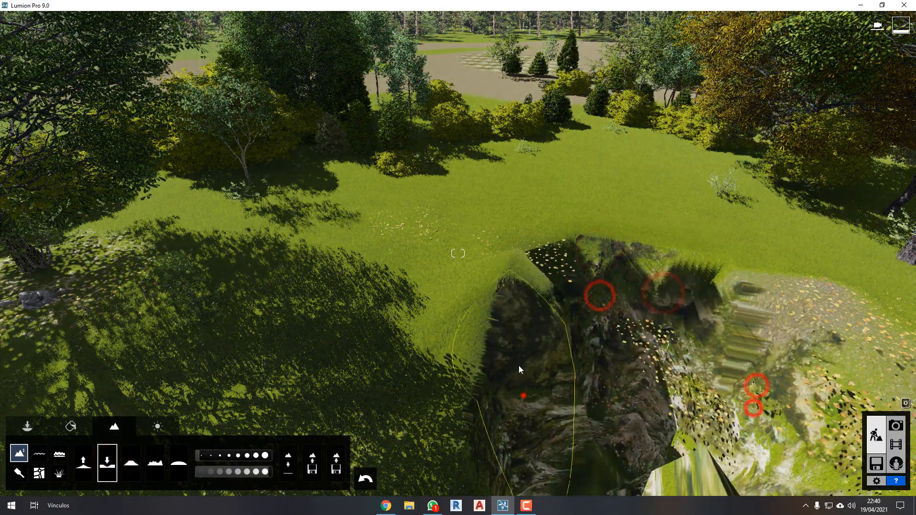
pyautogui.click(501, 309)
# Reduce the brush speed and flatten the leaf-covered edge of the pit near the terrace with the Flatten brush.
pyautogui.moveTo(256, 474); pyautogui.dragTo(235, 473)
pyautogui.moveTo(538, 320); pyautogui.dragTo(538, 320, button='right')
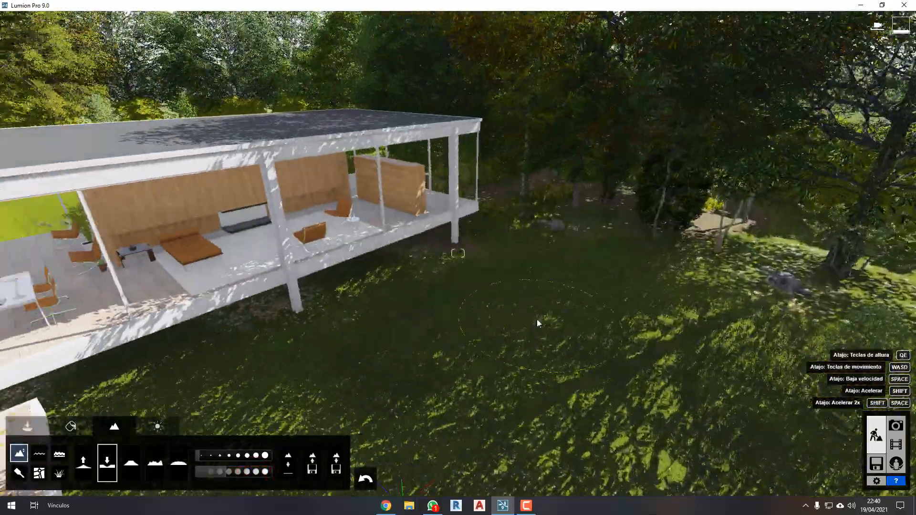
pyautogui.press('a')
pyautogui.press('q')
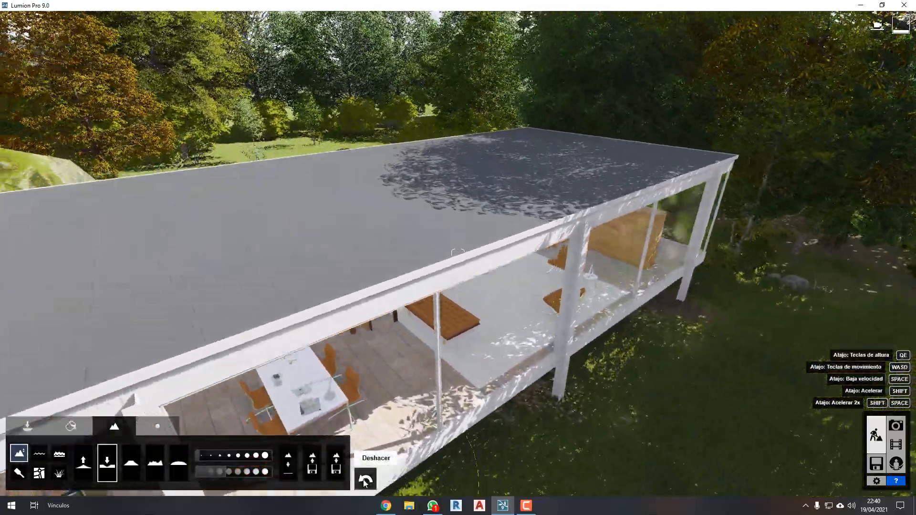
pyautogui.moveTo(474, 259); pyautogui.dragTo(473, 261, button='right')
pyautogui.press('w')
pyautogui.press('w')
pyautogui.press('w')
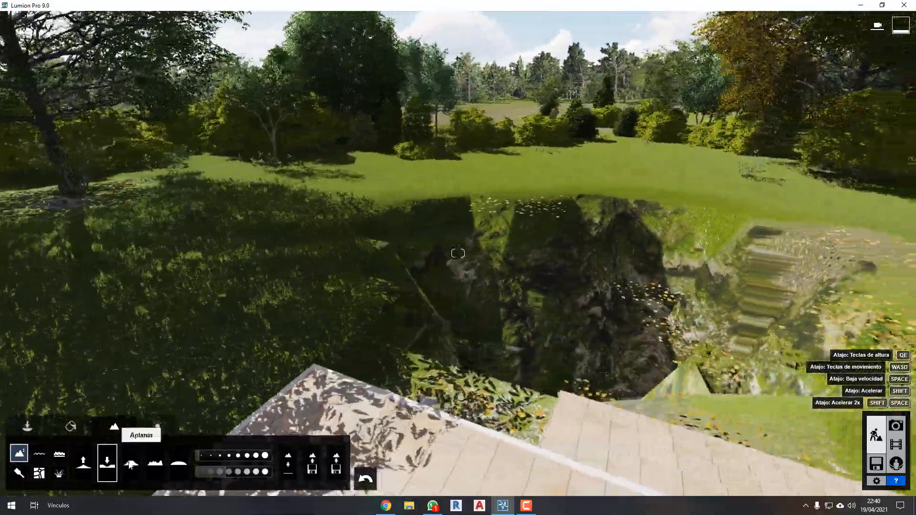
pyautogui.click(131, 463)
pyautogui.moveTo(701, 334); pyautogui.dragTo(705, 337)
# Roughen the ground around the pit into uneven mounds and hollows with the jitter brush.
pyautogui.click(153, 465)
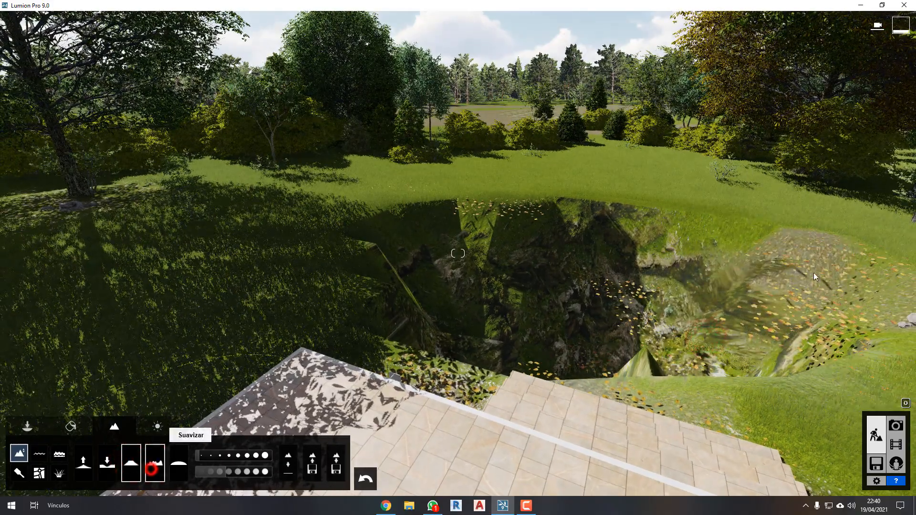
pyautogui.moveTo(817, 274); pyautogui.dragTo(821, 270)
pyautogui.moveTo(283, 266)
pyautogui.mouseDown()
pyautogui.moveTo(192, 260)
pyautogui.moveTo(70, 183)
pyautogui.mouseUp()
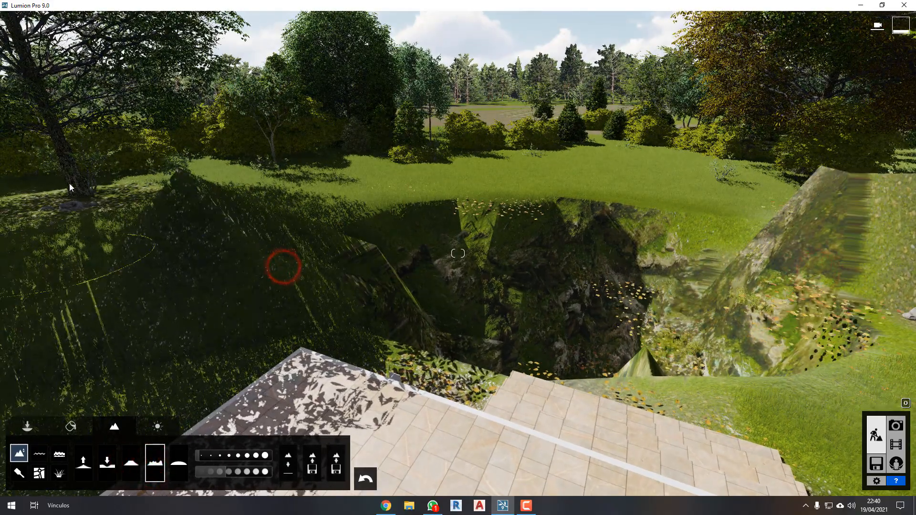
pyautogui.moveTo(688, 206); pyautogui.dragTo(698, 192)
pyautogui.moveTo(597, 190); pyautogui.dragTo(597, 190)
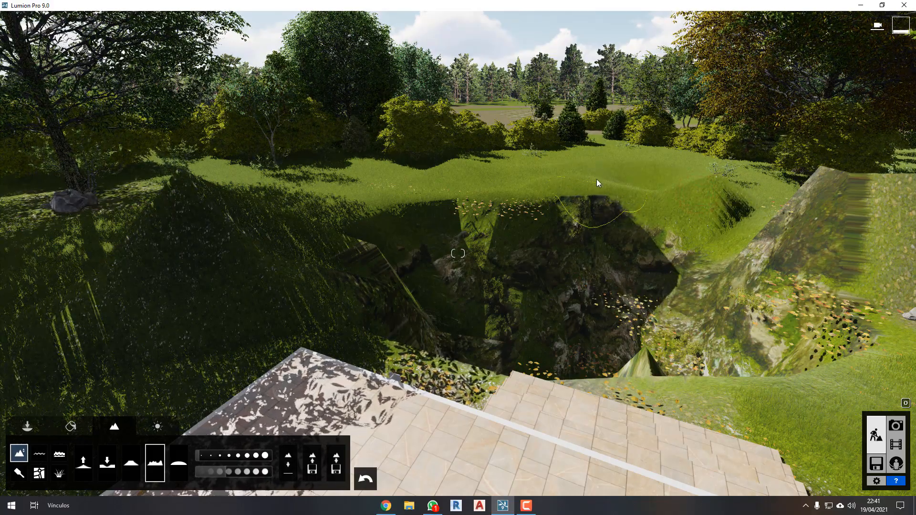
# Activate the water tool and frame the pit from above with the terrace and house behind it.
pyautogui.press('w')
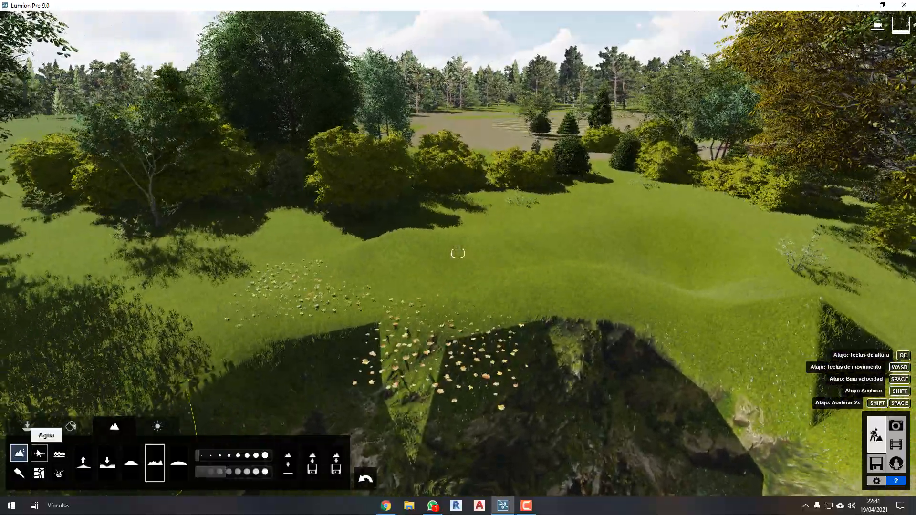
pyautogui.click(37, 452)
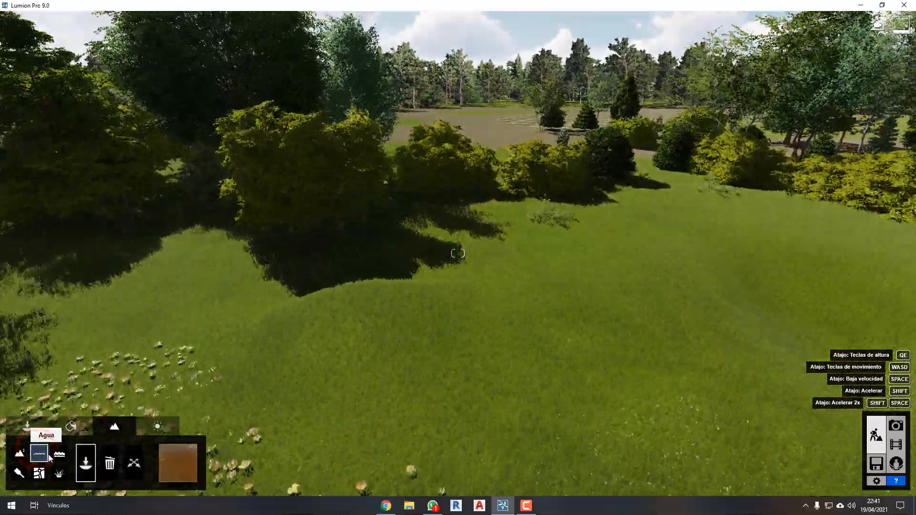
pyautogui.moveTo(813, 349); pyautogui.dragTo(575, 343, button='right')
pyautogui.press('s')
pyautogui.press('s')
pyautogui.moveTo(658, 343); pyautogui.dragTo(639, 328, button='right')
pyautogui.press('d')
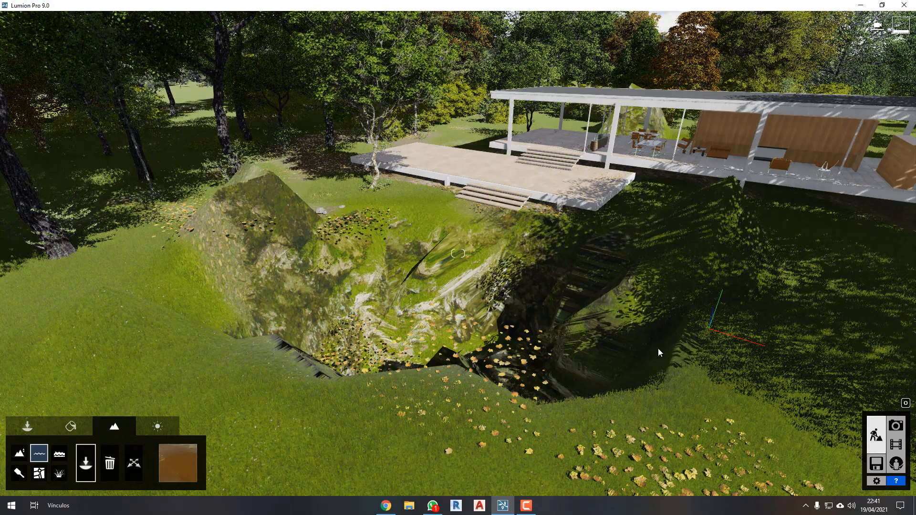
pyautogui.moveTo(380, 287)
pyautogui.mouseDown(button='right')
pyautogui.moveTo(360, 300)
pyautogui.moveTo(353, 328)
pyautogui.mouseUp(button='right')
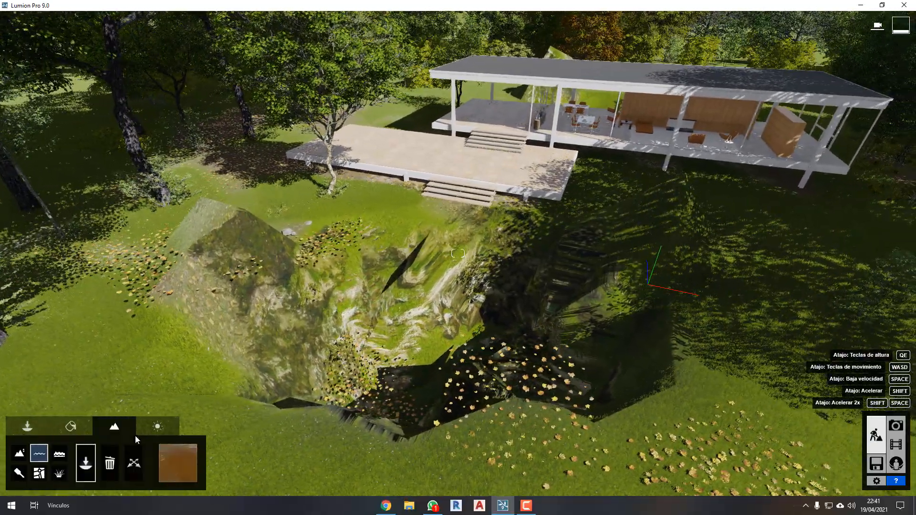
# Choose the clear blue-green water type and place a rectangular water surface over part of the pit.
pyautogui.click(89, 459)
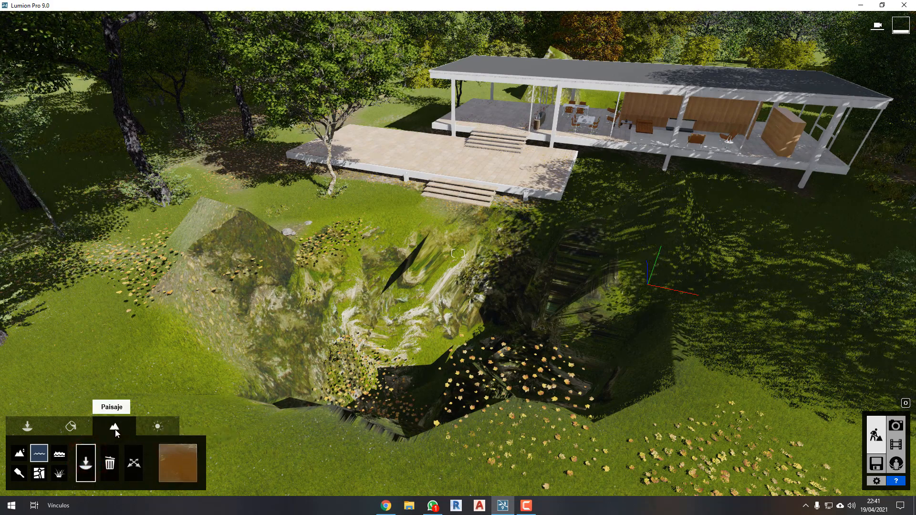
pyautogui.click(182, 464)
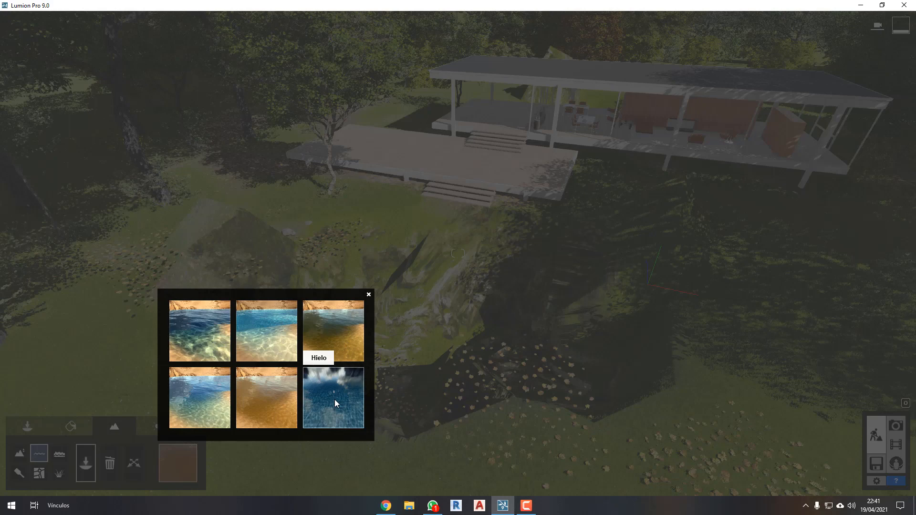
pyautogui.click(208, 400)
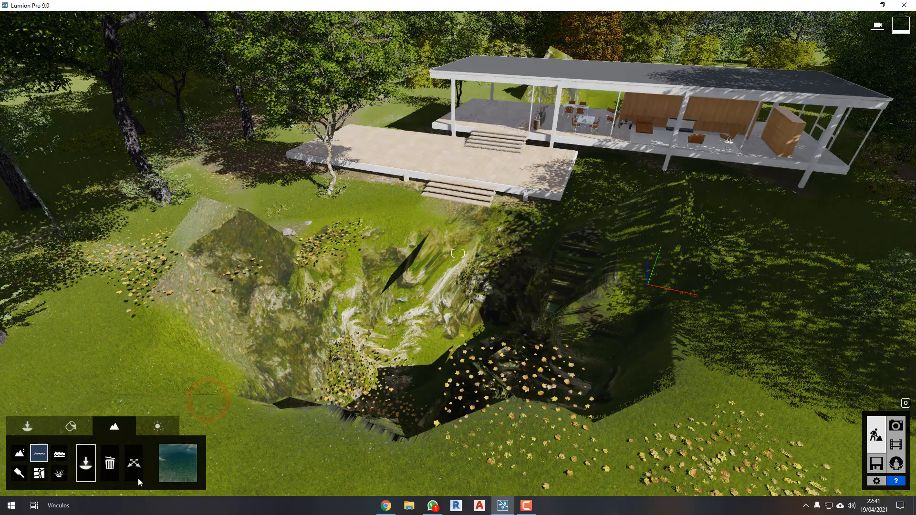
pyautogui.moveTo(291, 372); pyautogui.dragTo(341, 266, button='right')
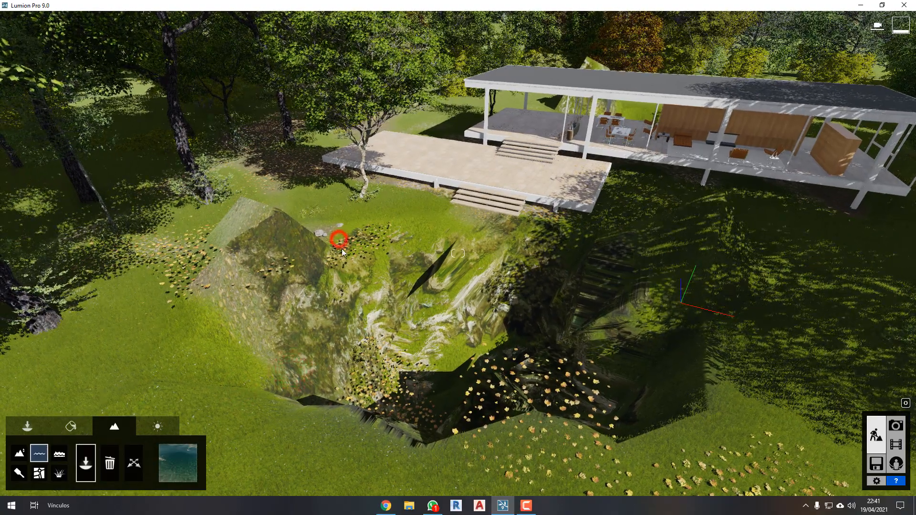
pyautogui.moveTo(419, 399); pyautogui.dragTo(416, 476)
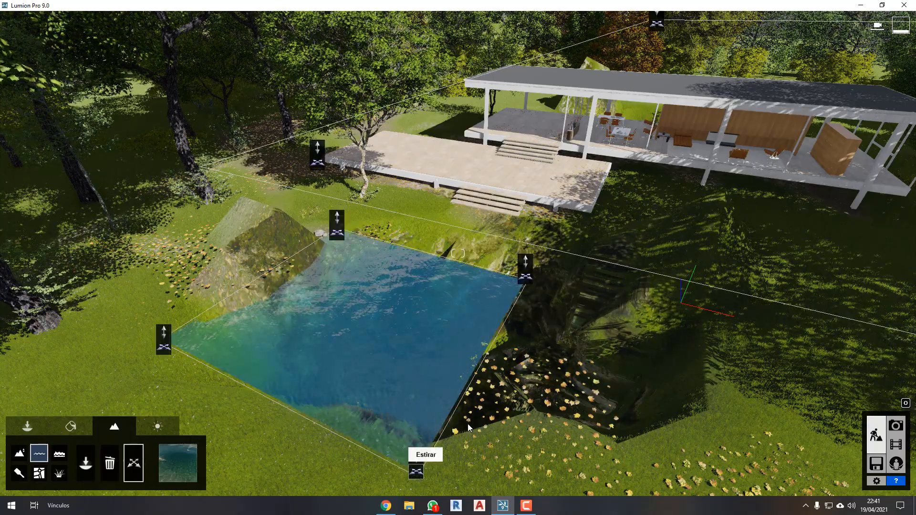
# Stretch the water surface until it covers the whole pit and lower it below the terrace and surrounding lawn.
pyautogui.moveTo(399, 364); pyautogui.dragTo(402, 345, button='right')
pyautogui.press('e')
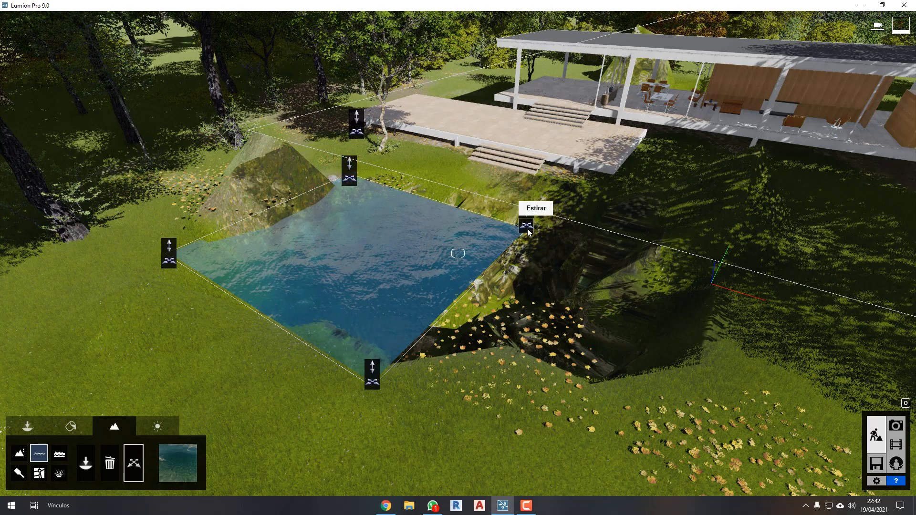
pyautogui.moveTo(527, 226); pyautogui.dragTo(748, 174)
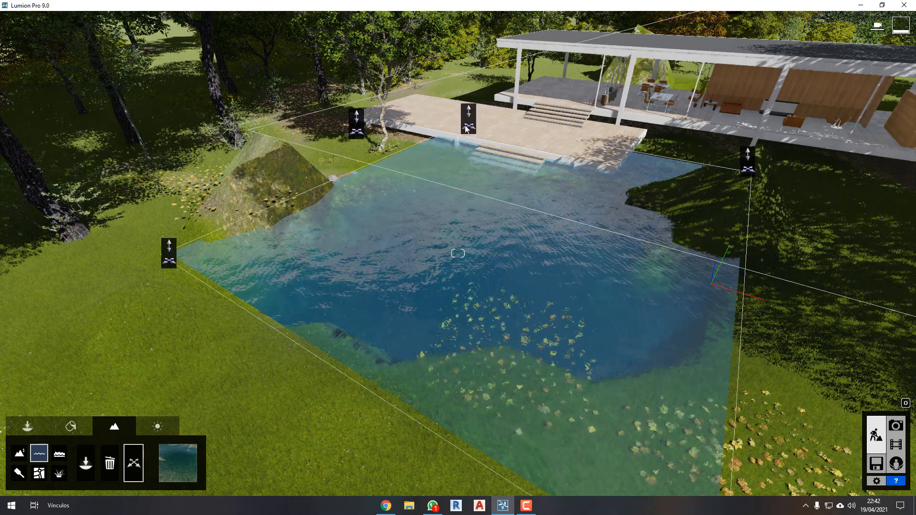
pyautogui.click(468, 116)
pyautogui.moveTo(467, 116); pyautogui.dragTo(459, 153)
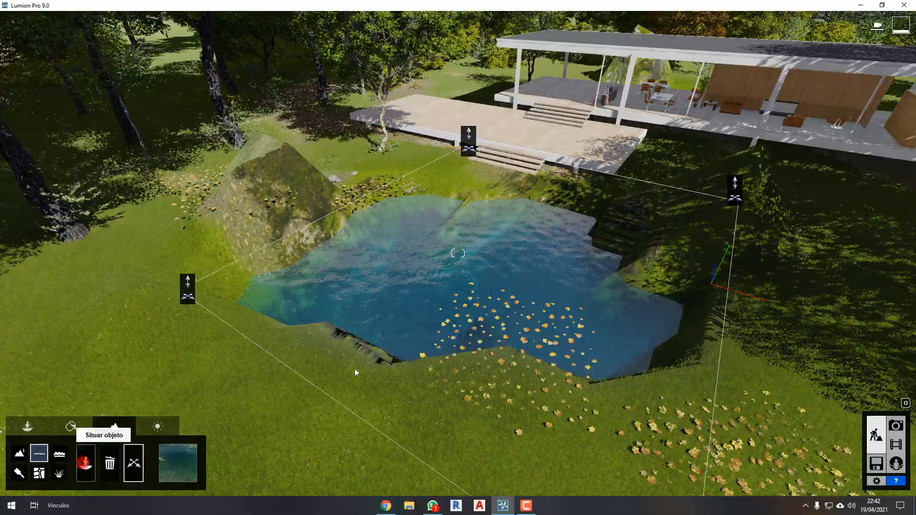
# Try the murky green, brown and ice water types on the pond and view the ice from closer.
pyautogui.press('w')
pyautogui.moveTo(477, 341); pyautogui.dragTo(435, 353, button='right')
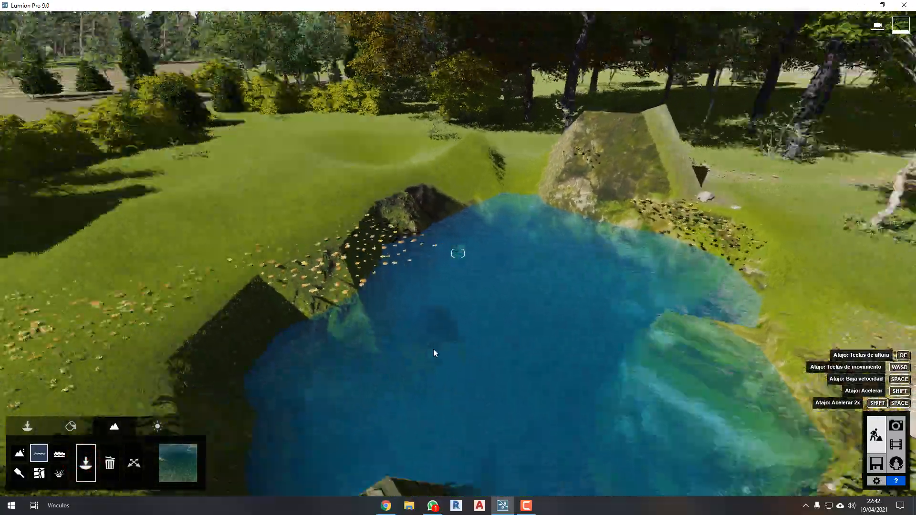
pyautogui.click(178, 463)
pyautogui.click(324, 344)
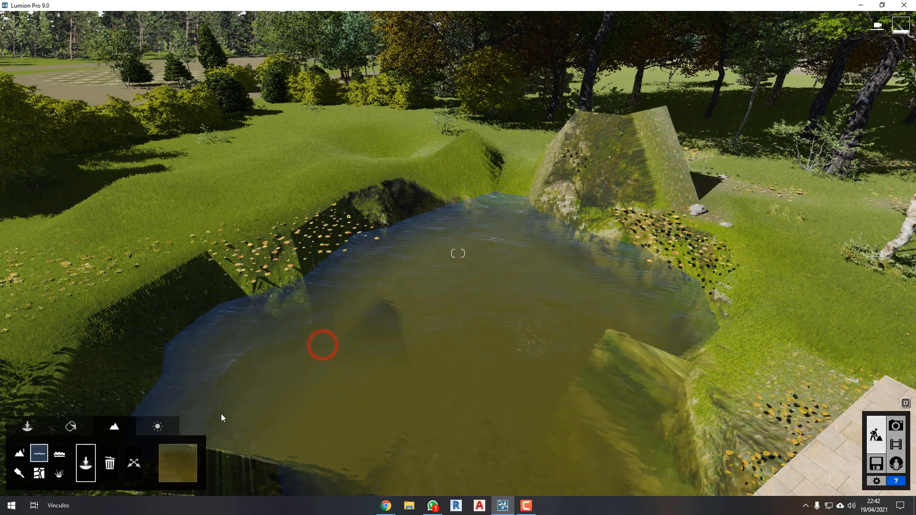
pyautogui.click(179, 462)
pyautogui.click(249, 411)
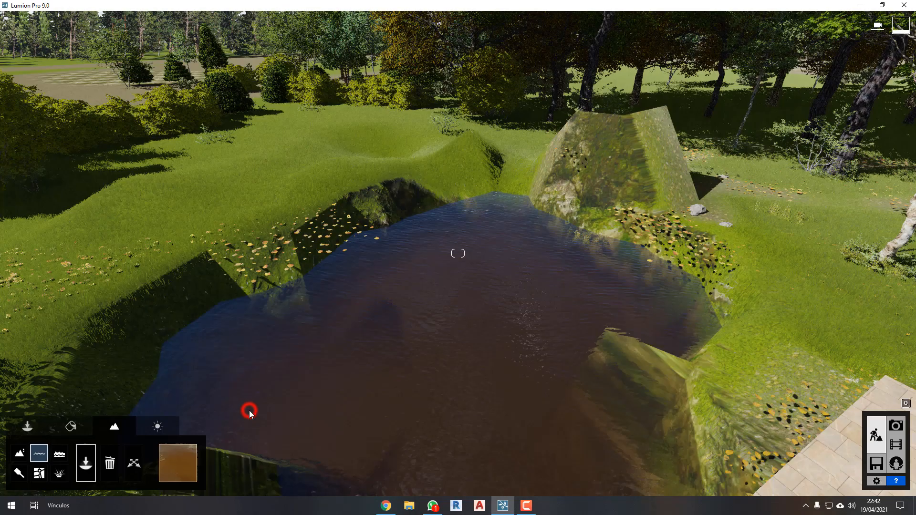
pyautogui.click(178, 461)
pyautogui.click(337, 414)
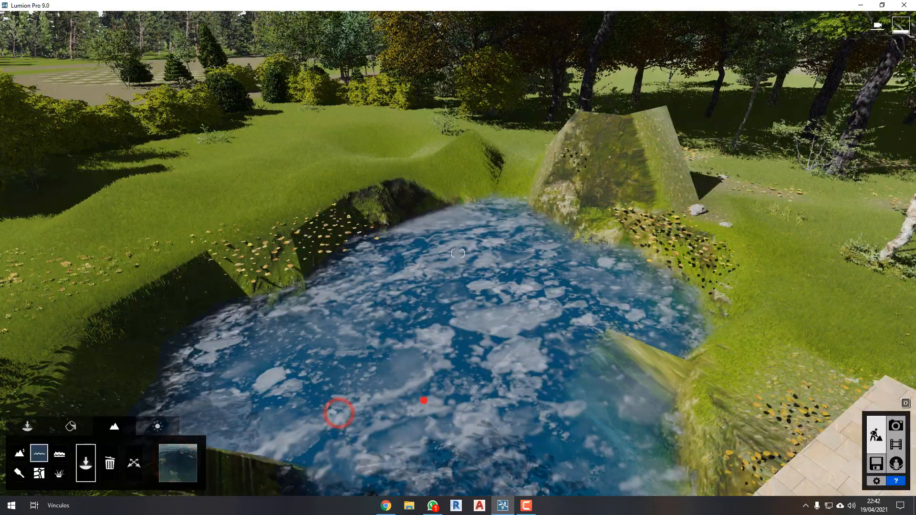
pyautogui.moveTo(424, 400); pyautogui.dragTo(385, 468, button='right')
pyautogui.moveTo(427, 395); pyautogui.dragTo(425, 393, button='right')
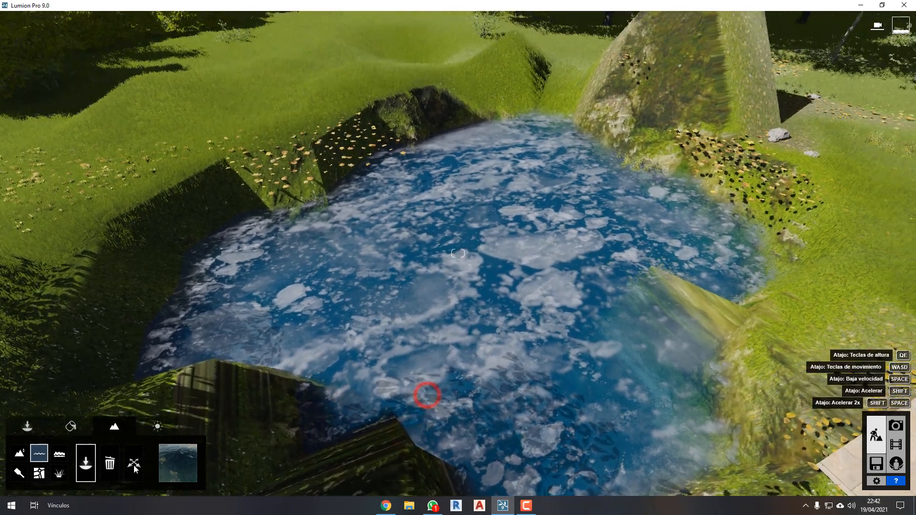
# Compare the clear blue-green and deep blue ocean water types on the pond, ending with the bright turquoise type.
pyautogui.click(187, 466)
pyautogui.click(185, 409)
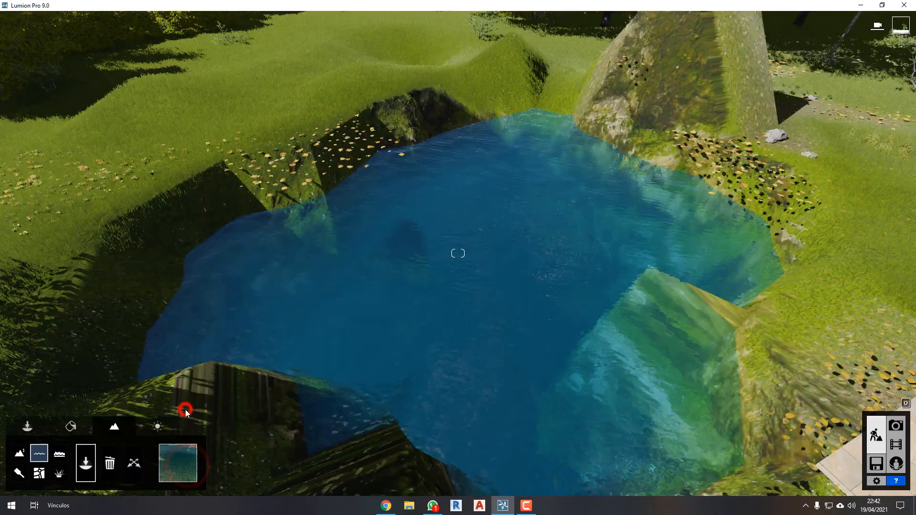
pyautogui.click(165, 466)
pyautogui.click(197, 342)
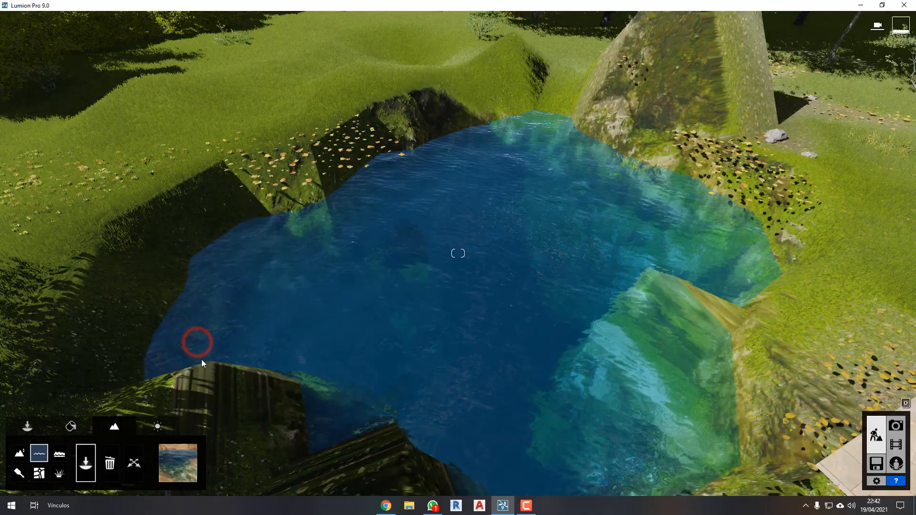
pyautogui.click(180, 472)
pyautogui.click(261, 335)
# Raise the turquoise water surface high above the pit and the surrounding lawn.
pyautogui.moveTo(471, 305); pyautogui.dragTo(466, 305, button='right')
pyautogui.press('s')
pyautogui.press('w')
pyautogui.press('a')
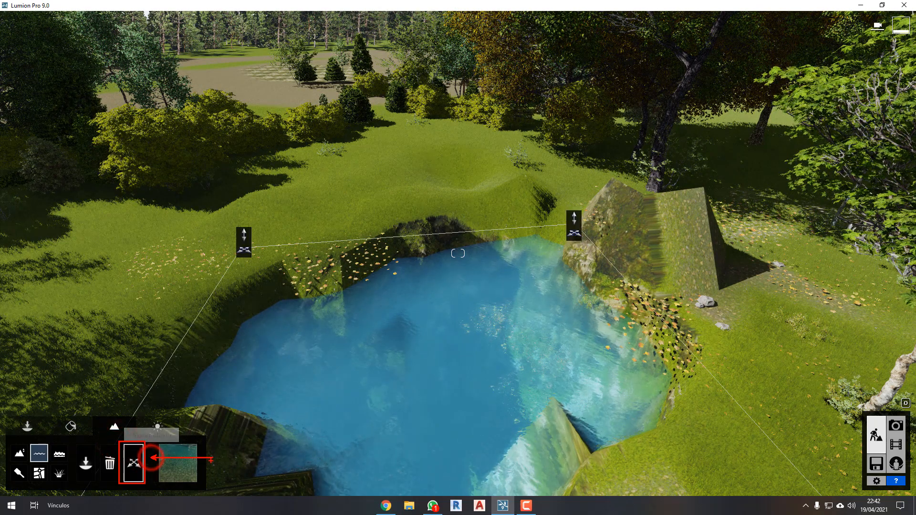
pyautogui.moveTo(247, 193); pyautogui.dragTo(267, 124)
# Fly around, above and below the raised water surface to examine how it sits over the pit and terrace.
pyautogui.press('a')
pyautogui.press('a')
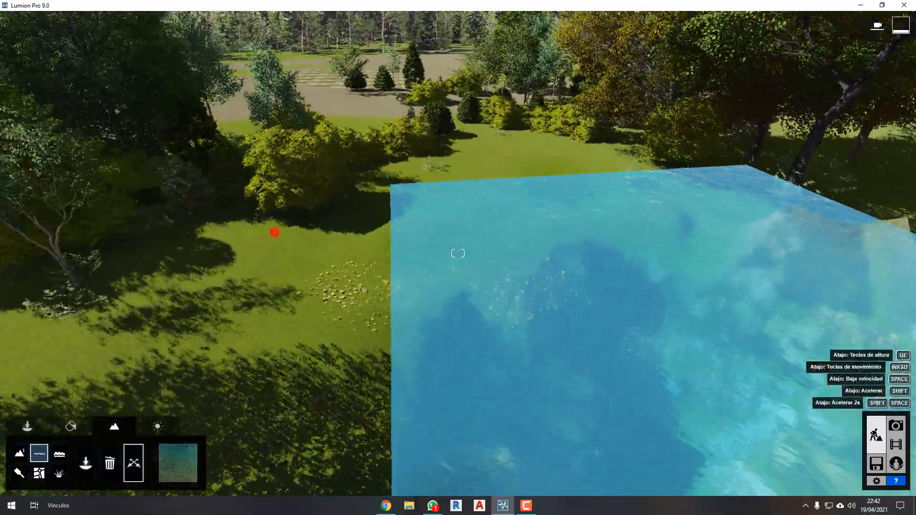
pyautogui.press('e')
pyautogui.moveTo(274, 233); pyautogui.dragTo(477, 184, button='right')
pyautogui.press('e')
pyautogui.press('a')
pyautogui.press('w')
pyautogui.press('w')
pyautogui.press('s')
pyautogui.press('q')
pyautogui.moveTo(458, 253); pyautogui.dragTo(449, 305, button='right')
pyautogui.press('e')
pyautogui.press('w')
pyautogui.press('w')
pyautogui.moveTo(458, 253); pyautogui.dragTo(401, 229, button='right')
pyautogui.press('q')
pyautogui.press('e')
pyautogui.press('s')
pyautogui.press('q')
pyautogui.moveTo(43, 258); pyautogui.dragTo(70, 320, button='right')
pyautogui.press('s')
pyautogui.press('s')
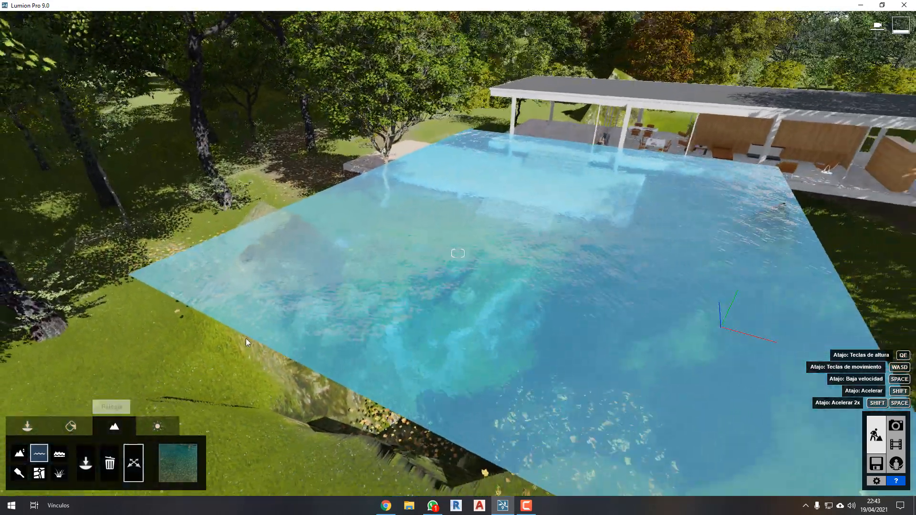
pyautogui.click(300, 320)
pyautogui.press('s')
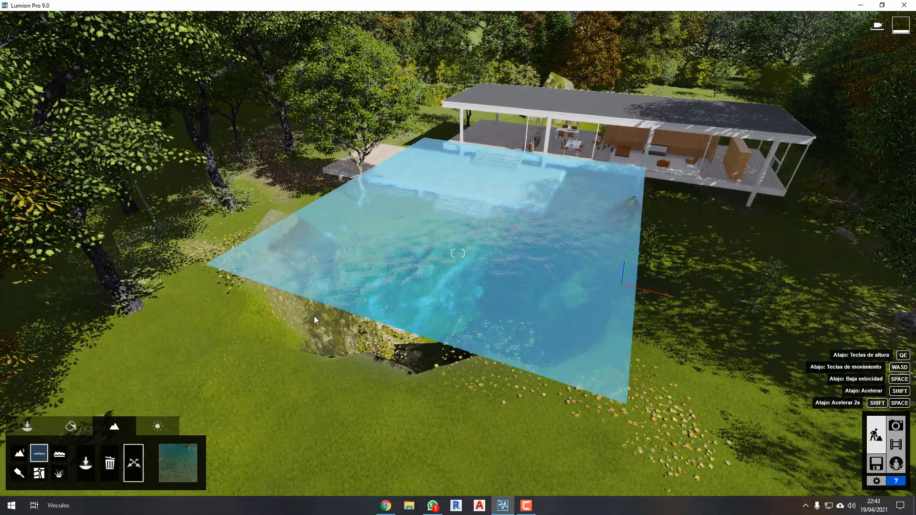
# Delete the water surface over the pit and view the whole site from high above.
pyautogui.click(477, 203)
pyautogui.moveTo(477, 203); pyautogui.dragTo(434, 254, button='right')
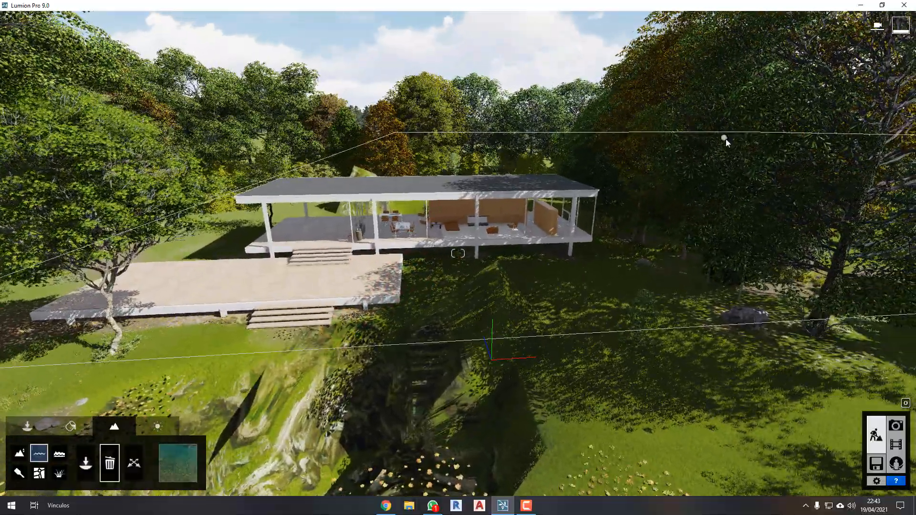
pyautogui.moveTo(679, 142); pyautogui.dragTo(659, 158, button='right')
pyautogui.press('s')
pyautogui.press('s')
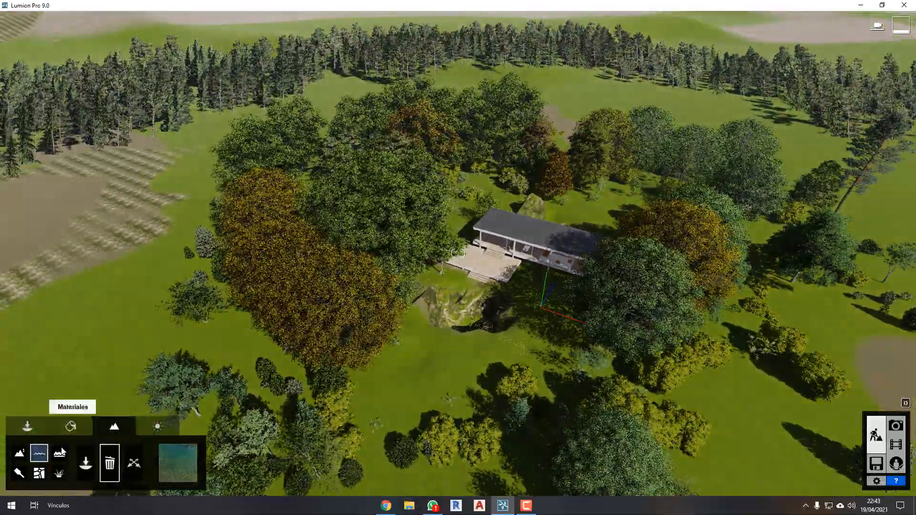
# Turn on the ocean and raise its height until the water floods the whole site around the house.
pyautogui.click(60, 453)
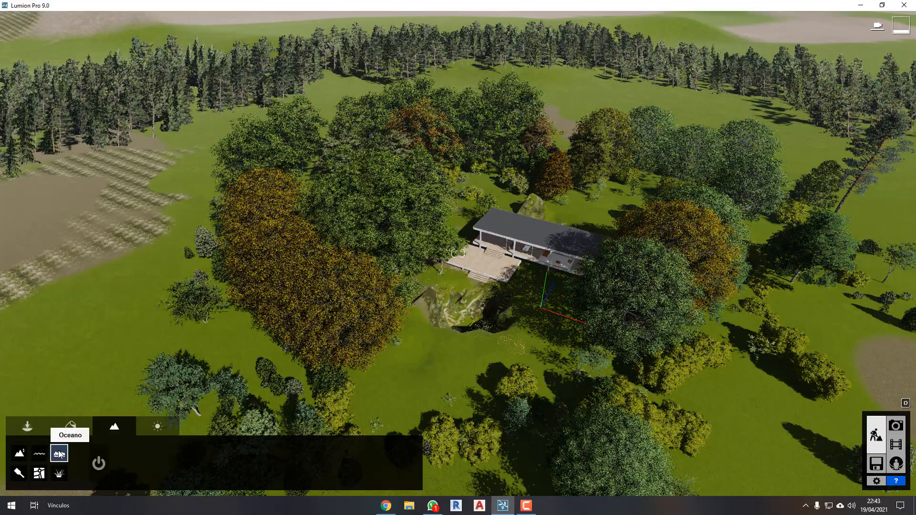
pyautogui.click(99, 463)
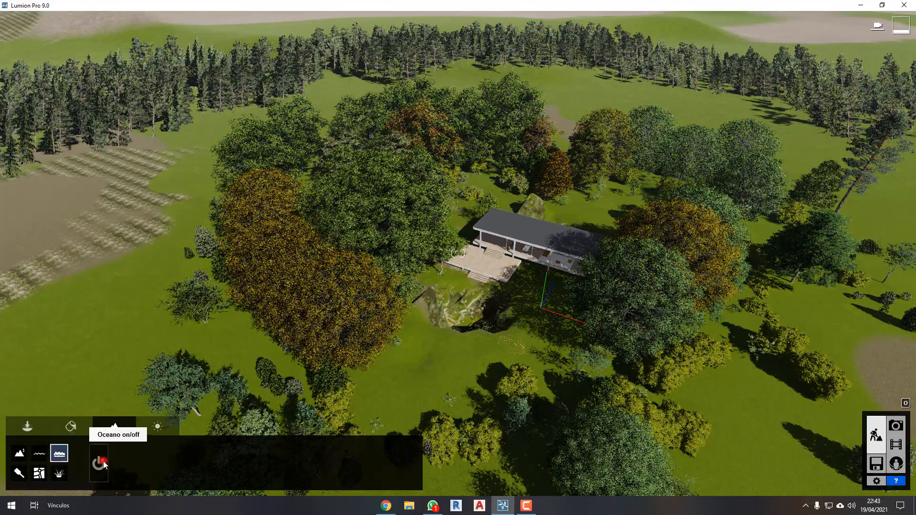
pyautogui.moveTo(245, 304); pyautogui.dragTo(239, 253, button='right')
pyautogui.click(99, 464)
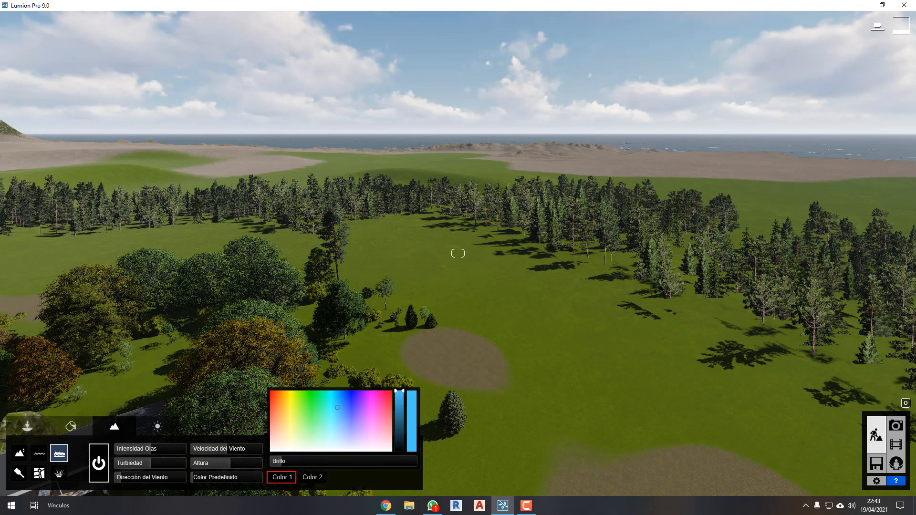
pyautogui.keyDown('shift'); pyautogui.moveTo(230, 466); pyautogui.dragTo(234, 462); pyautogui.keyUp('shift')
pyautogui.moveTo(323, 334); pyautogui.dragTo(306, 304, button='right')
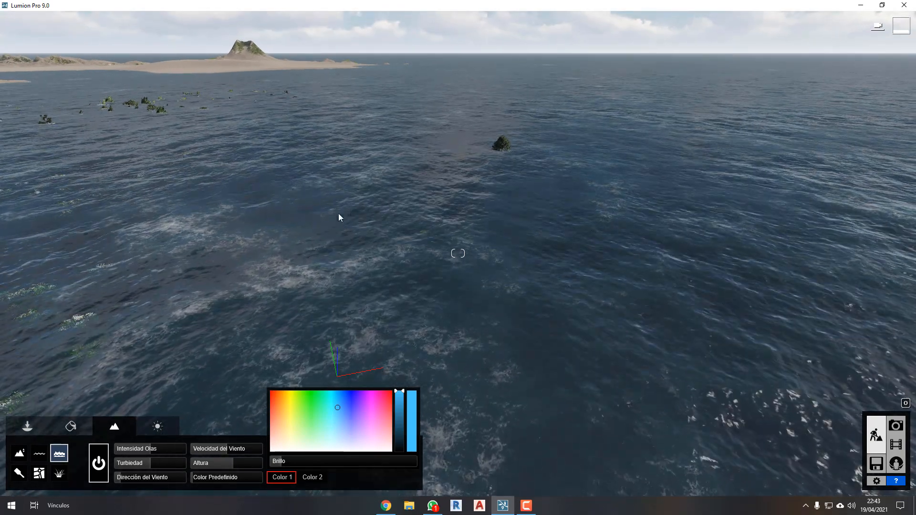
# Lower the ocean height until the treetops and the roof of the flooded house rise above the water.
pyautogui.moveTo(231, 464); pyautogui.dragTo(233, 465)
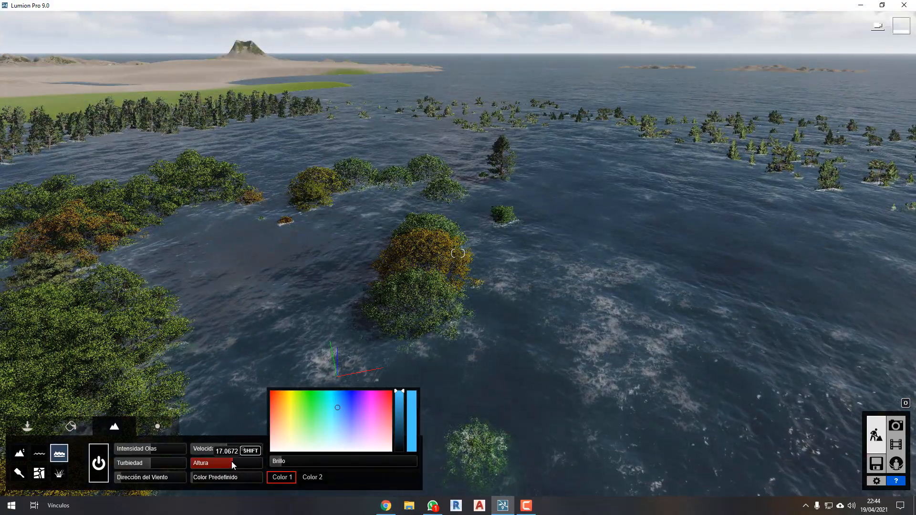
pyautogui.click(231, 463)
pyautogui.keyDown('shift'); pyautogui.moveTo(263, 464); pyautogui.dragTo(243, 399); pyautogui.keyUp('shift')
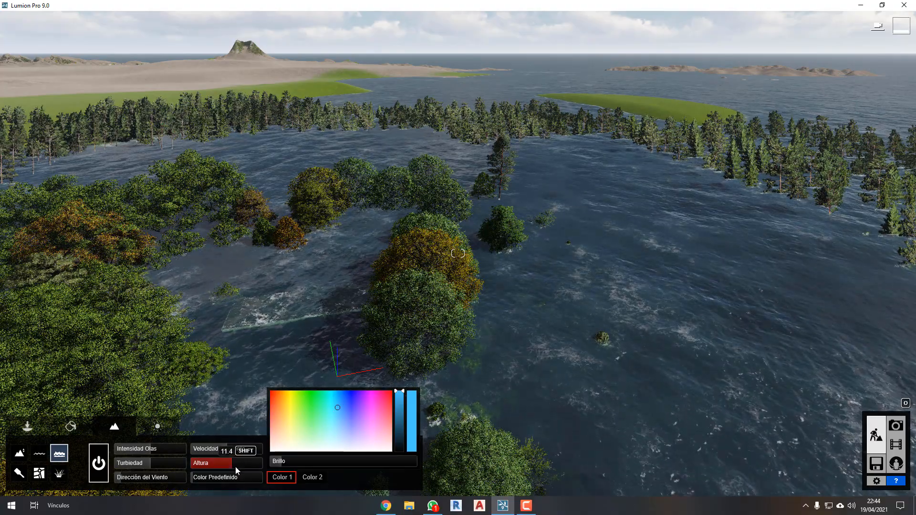
pyautogui.keyDown('shift'); pyautogui.moveTo(237, 470); pyautogui.dragTo(475, 351); pyautogui.keyUp('shift')
pyautogui.moveTo(201, 322); pyautogui.dragTo(207, 337, button='right')
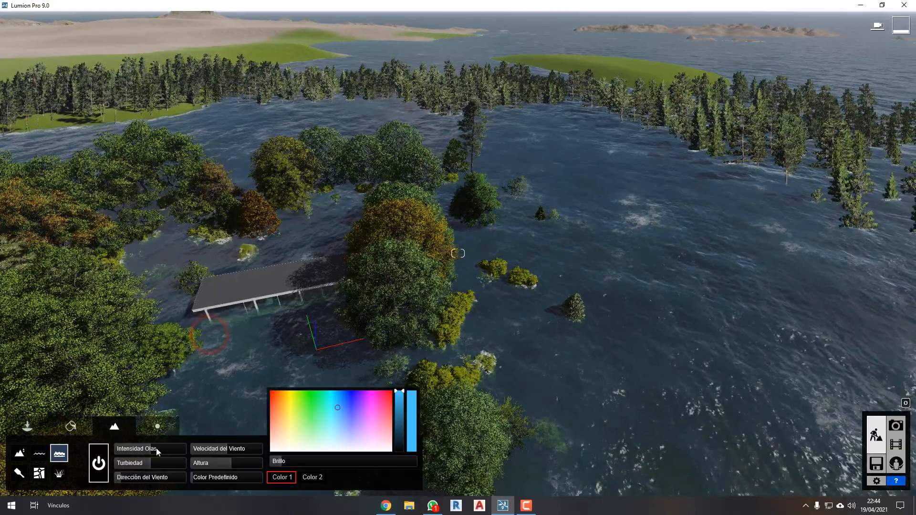
# Adjust the ocean's wave intensity and test its turbidity near the submerged terrace, from 0.9 down to 0.4.
pyautogui.moveTo(157, 449)
pyautogui.mouseDown()
pyautogui.moveTo(202, 449)
pyautogui.moveTo(79, 453)
pyautogui.mouseUp()
pyautogui.moveTo(143, 449); pyautogui.dragTo(180, 476)
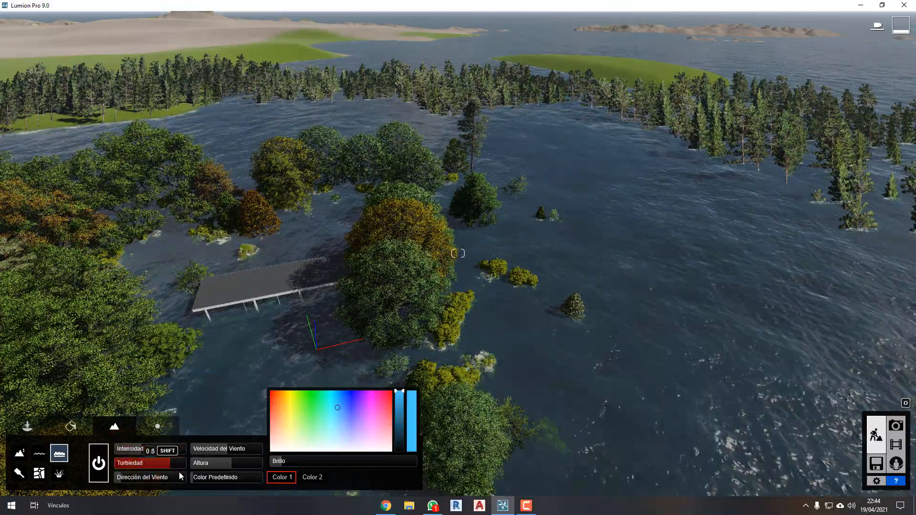
pyautogui.moveTo(382, 348); pyautogui.dragTo(398, 336, button='right')
pyautogui.scroll(5, 398, 335)
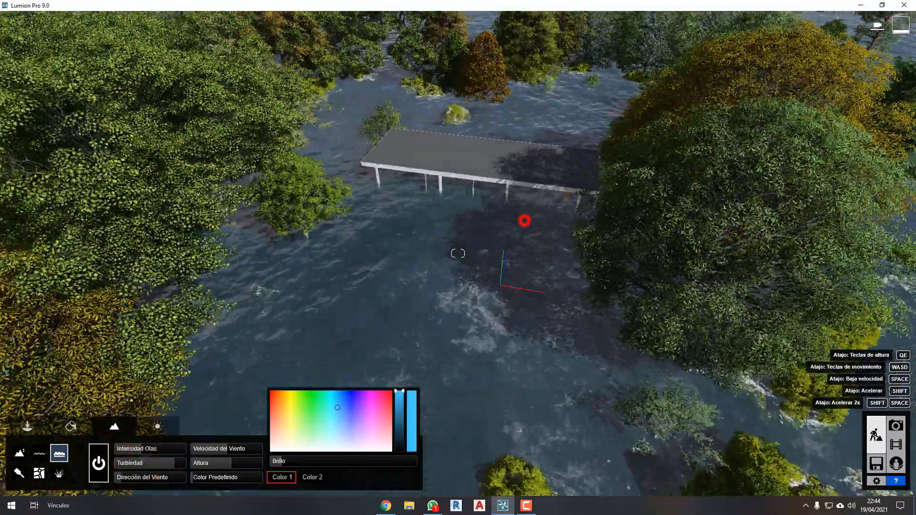
pyautogui.press('w')
pyautogui.moveTo(525, 221); pyautogui.dragTo(457, 235, button='right')
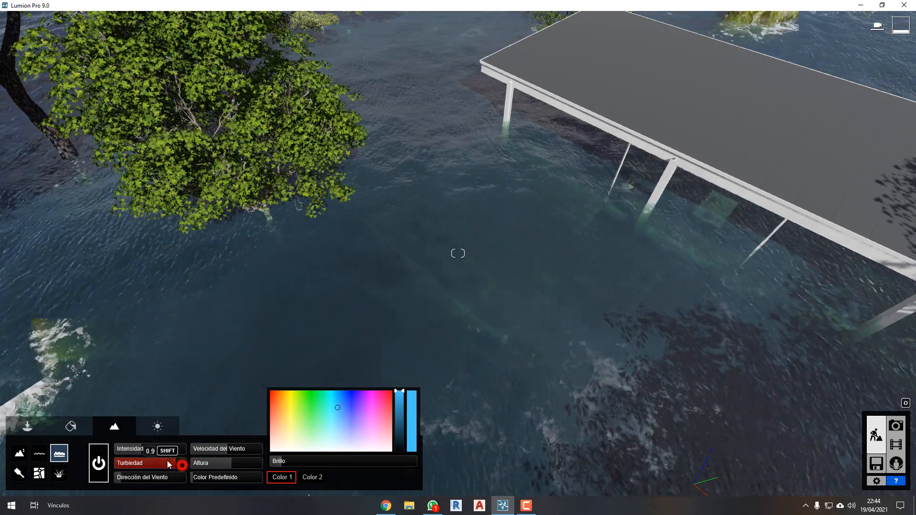
pyautogui.moveTo(122, 466); pyautogui.dragTo(180, 471)
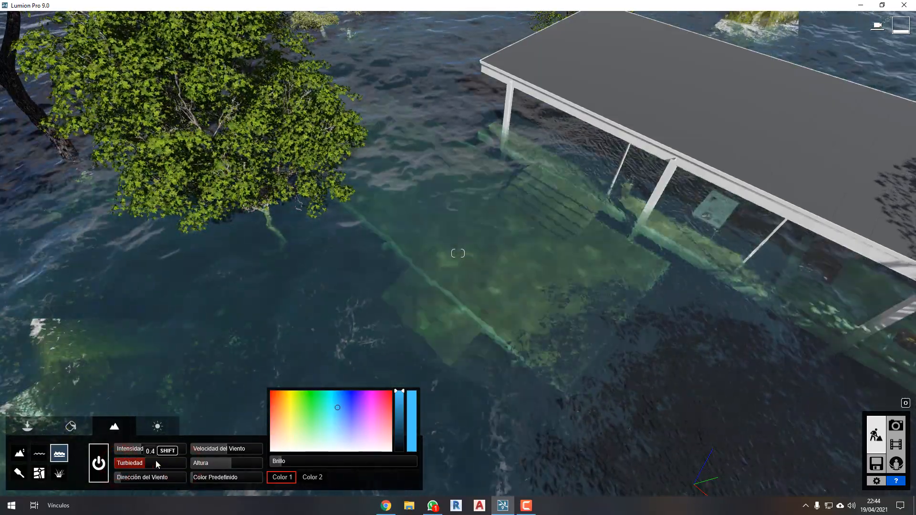
# Change the ocean's predefined colour and try several shades for Color 1, ending with a light violet.
pyautogui.moveTo(177, 476)
pyautogui.mouseDown()
pyautogui.moveTo(139, 484)
pyautogui.moveTo(257, 477)
pyautogui.mouseUp()
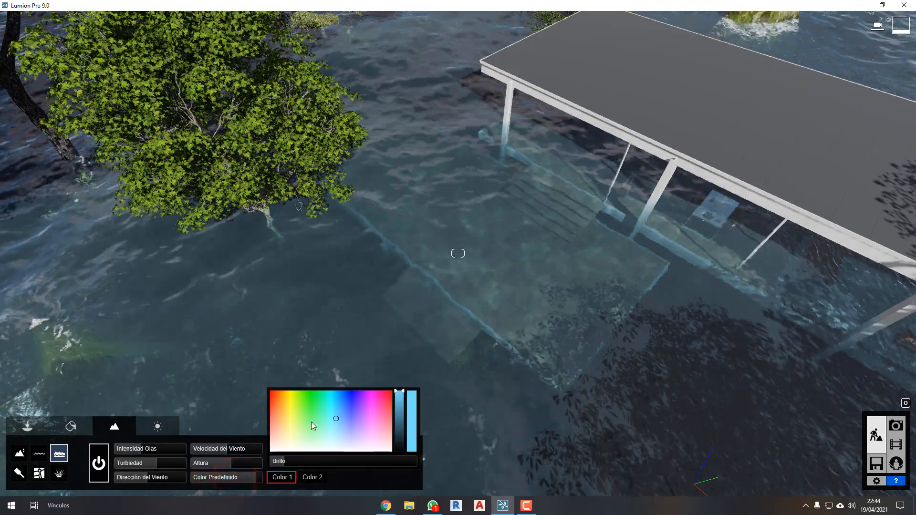
pyautogui.moveTo(300, 419)
pyautogui.mouseDown()
pyautogui.moveTo(272, 399)
pyautogui.moveTo(303, 433)
pyautogui.mouseUp()
pyautogui.click(348, 396)
pyautogui.moveTo(349, 393)
pyautogui.mouseDown()
pyautogui.moveTo(374, 405)
pyautogui.moveTo(374, 391)
pyautogui.moveTo(354, 445)
pyautogui.moveTo(357, 428)
pyautogui.mouseUp()
# Raise the ocean colour's brightness until the water looks nearly white, and lower it back to a dark tone.
pyautogui.moveTo(290, 461)
pyautogui.mouseDown()
pyautogui.moveTo(361, 461)
pyautogui.moveTo(285, 462)
pyautogui.moveTo(299, 464)
pyautogui.mouseUp()
pyautogui.press('s')
pyautogui.moveTo(433, 291); pyautogui.dragTo(434, 292, button='right')
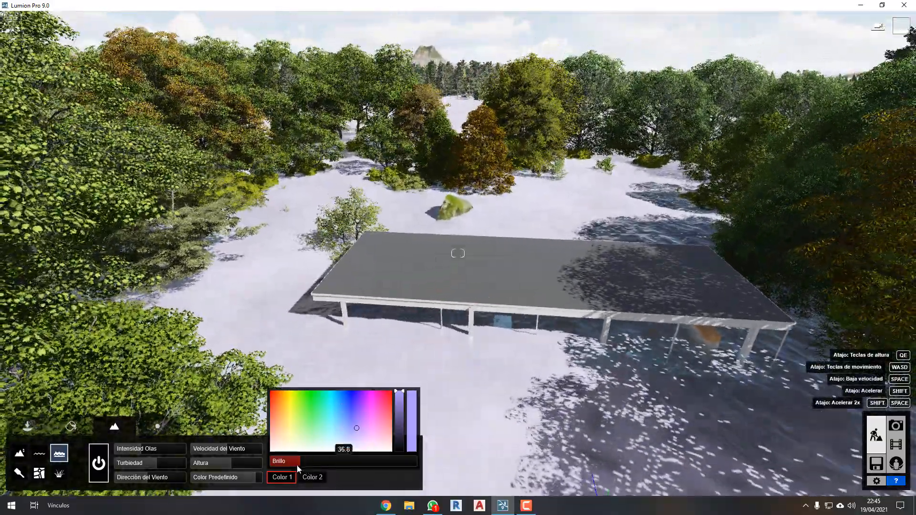
pyautogui.moveTo(296, 465); pyautogui.dragTo(283, 467)
pyautogui.press('w')
pyautogui.moveTo(300, 323); pyautogui.dragTo(373, 292, button='right')
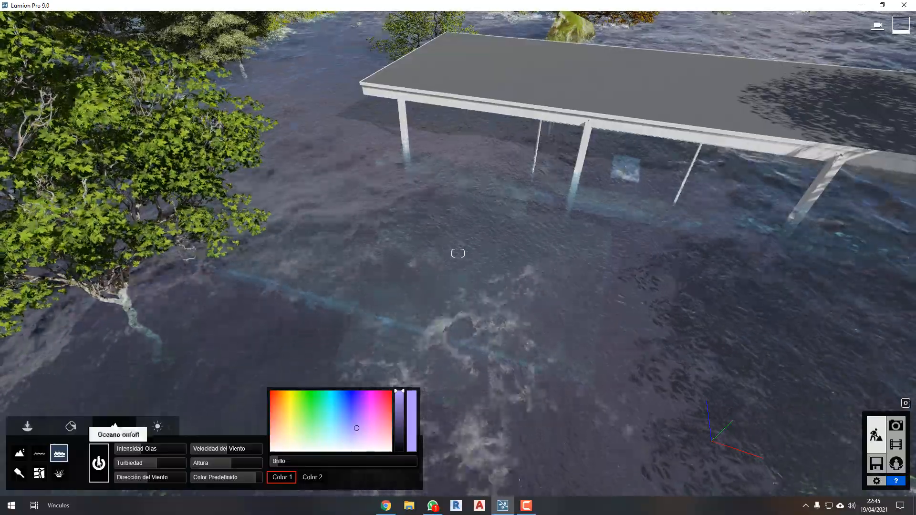
# Turn off the ocean and fly down to the lawn beside the house's terrace.
pyautogui.click(97, 462)
pyautogui.moveTo(459, 199); pyautogui.dragTo(390, 229, button='right')
pyautogui.press('s')
pyautogui.press('e')
pyautogui.press('s')
pyautogui.press('e')
pyautogui.press('w')
pyautogui.press('w')
pyautogui.press('q')
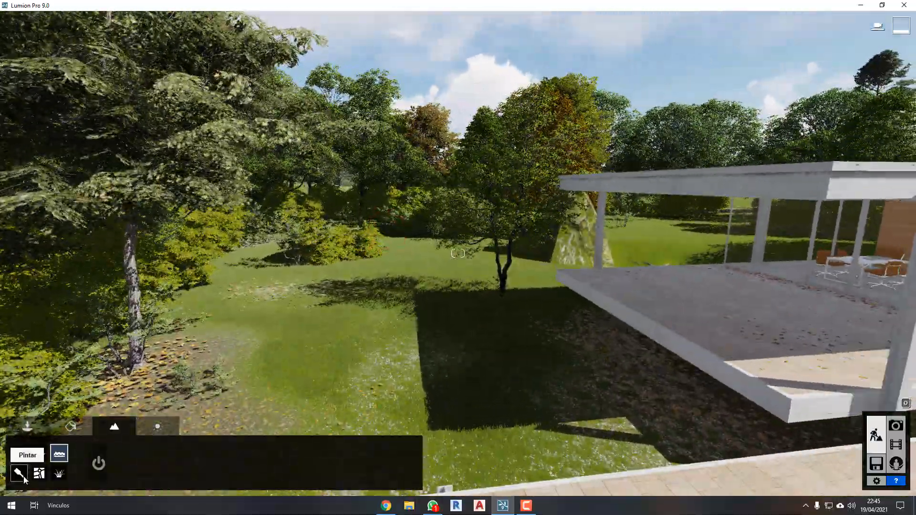
# Paint the third landscape texture, a mossy rock, onto the shaded lawn beside the terrace with the Paint tool.
pyautogui.click(24, 477)
pyautogui.press('w')
pyautogui.moveTo(321, 294); pyautogui.dragTo(365, 297, button='right')
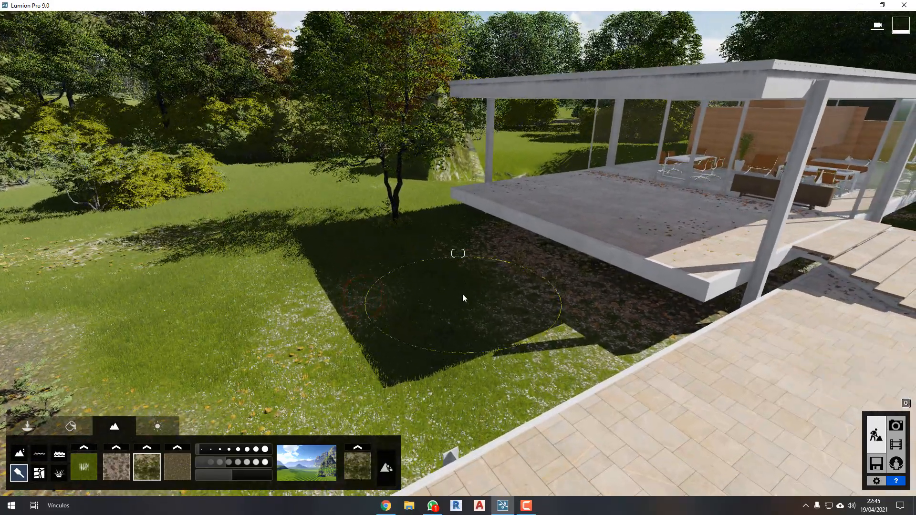
pyautogui.hotkey('ctrl', '2')
pyautogui.moveTo(405, 234); pyautogui.dragTo(397, 384)
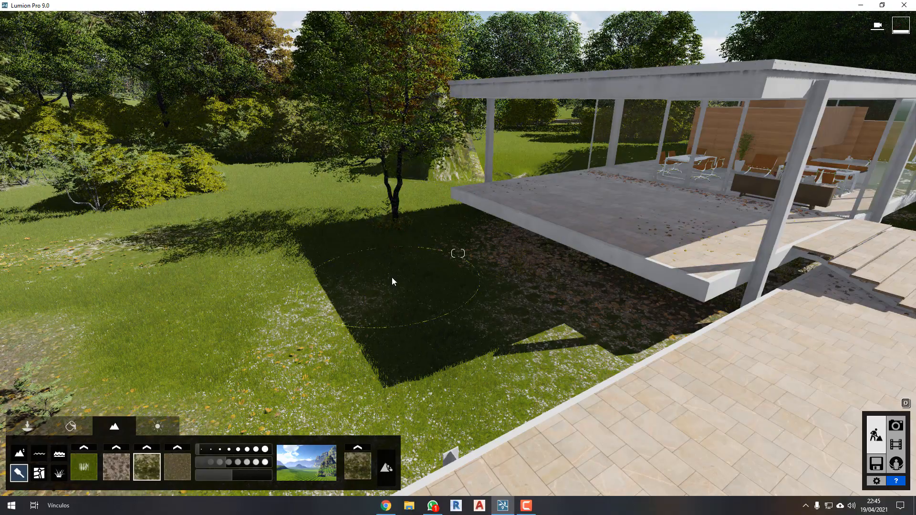
pyautogui.moveTo(392, 282); pyautogui.dragTo(428, 298, button='right')
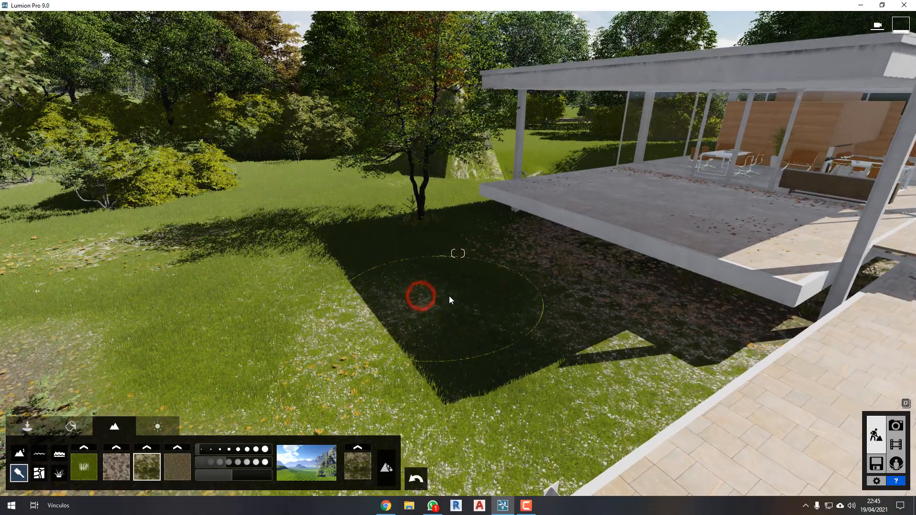
pyautogui.moveTo(498, 392)
pyautogui.mouseDown()
pyautogui.moveTo(331, 326)
pyautogui.moveTo(372, 256)
pyautogui.moveTo(499, 274)
pyautogui.moveTo(483, 334)
pyautogui.mouseUp()
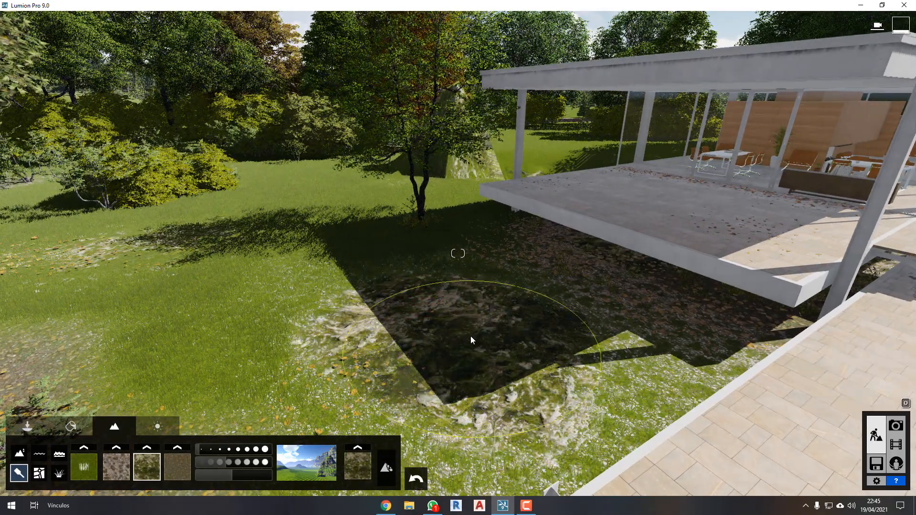
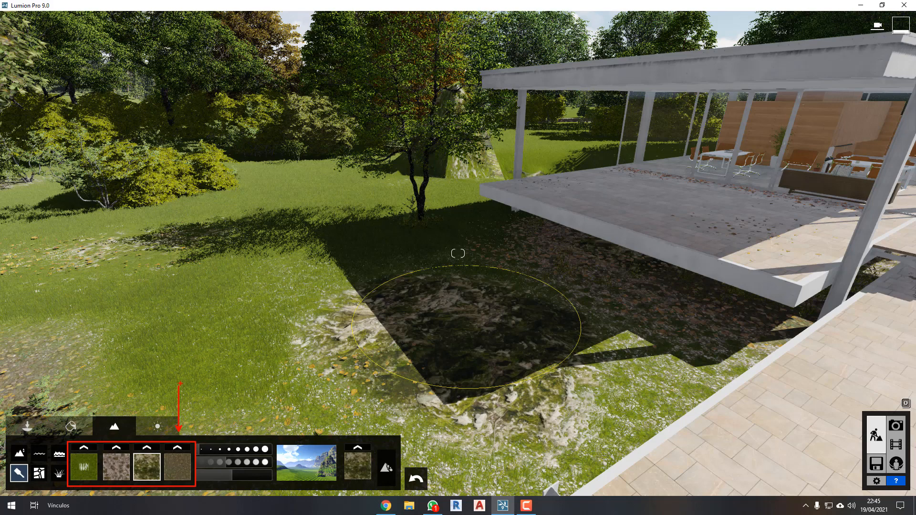
# Paint more of the mossy rock texture over the grass between the terrace and the tree.
pyautogui.moveTo(303, 340); pyautogui.dragTo(300, 337, button='right')
pyautogui.press('w')
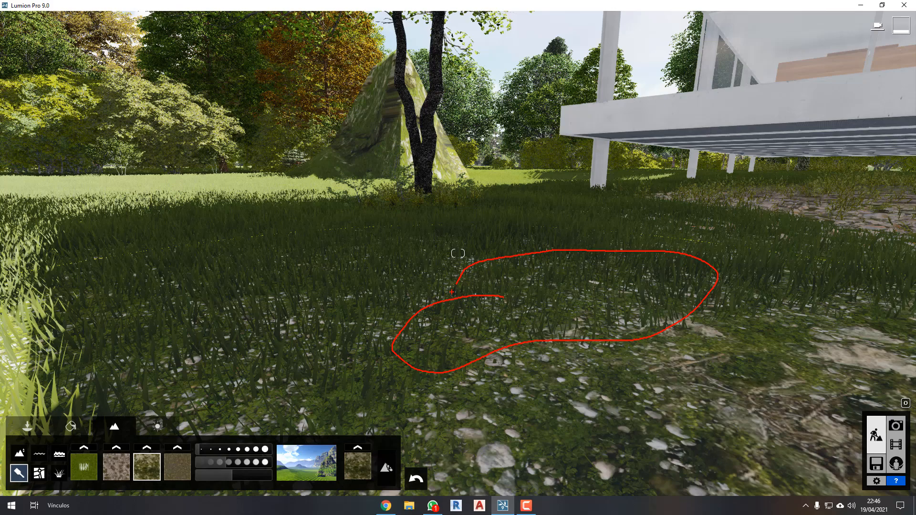
pyautogui.press('w')
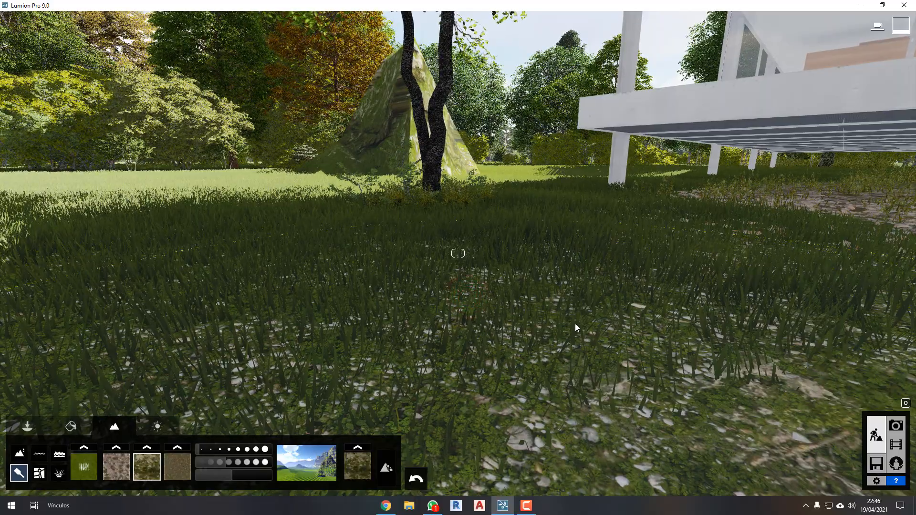
pyautogui.press('s')
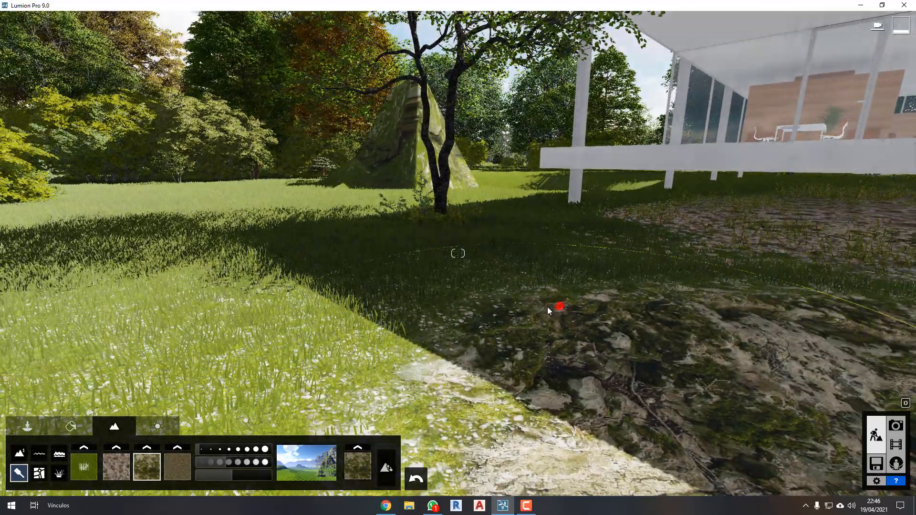
pyautogui.moveTo(547, 308)
pyautogui.mouseDown()
pyautogui.moveTo(350, 321)
pyautogui.moveTo(282, 271)
pyautogui.mouseUp()
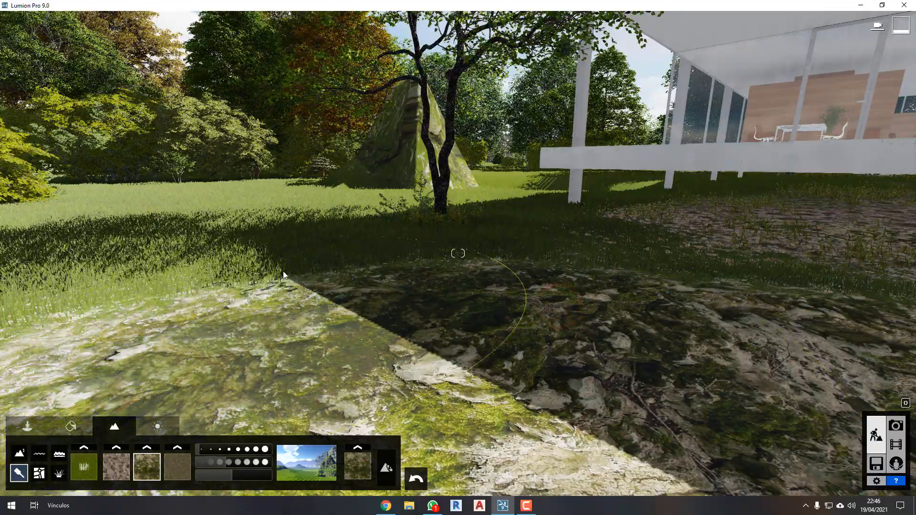
pyautogui.moveTo(410, 251); pyautogui.dragTo(726, 264)
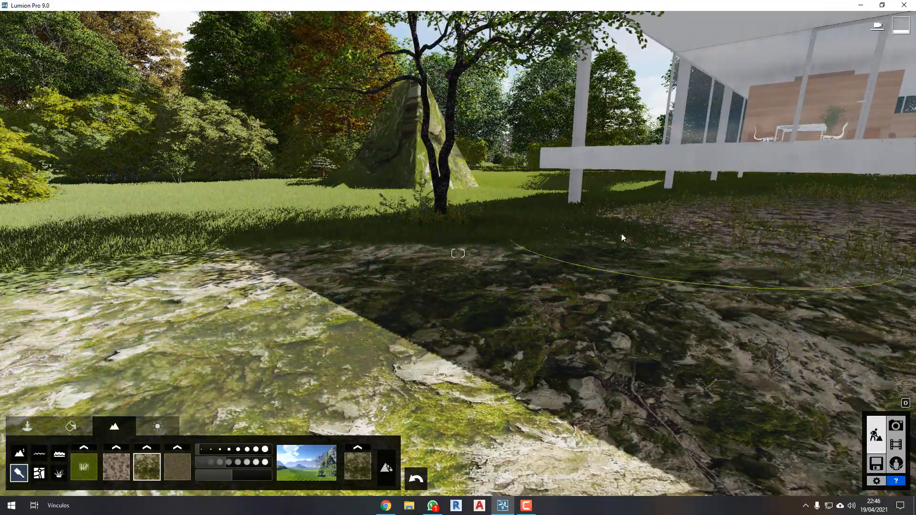
# Assign the landscape grass to the second ground texture instead of the first.
pyautogui.press('w')
pyautogui.moveTo(403, 217); pyautogui.dragTo(409, 227, button='right')
pyautogui.press('s')
pyautogui.press('q')
pyautogui.press('w')
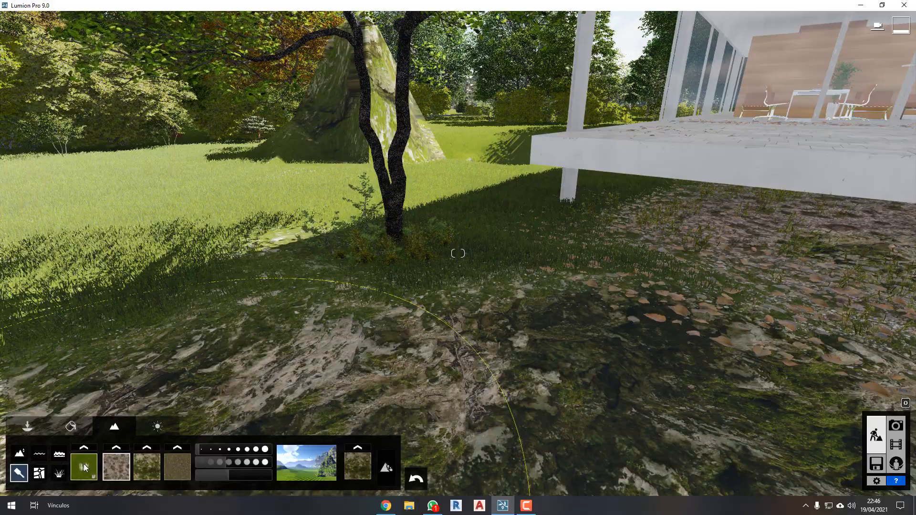
pyautogui.moveTo(500, 301)
pyautogui.mouseDown()
pyautogui.moveTo(458, 352)
pyautogui.moveTo(394, 265)
pyautogui.moveTo(367, 288)
pyautogui.mouseUp()
pyautogui.press('s')
pyautogui.moveTo(403, 282)
pyautogui.mouseDown(button='right')
pyautogui.moveTo(416, 281)
pyautogui.moveTo(403, 334)
pyautogui.mouseUp(button='right')
pyautogui.press('s')
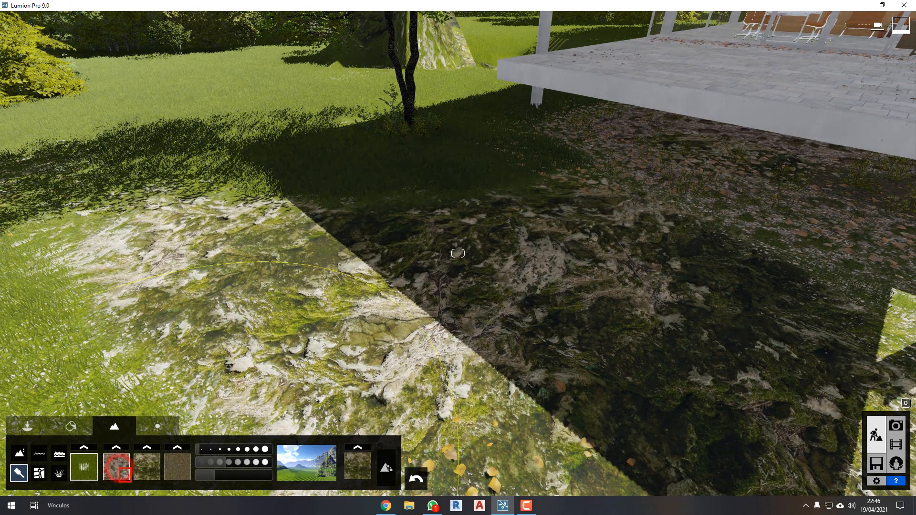
pyautogui.click(125, 477)
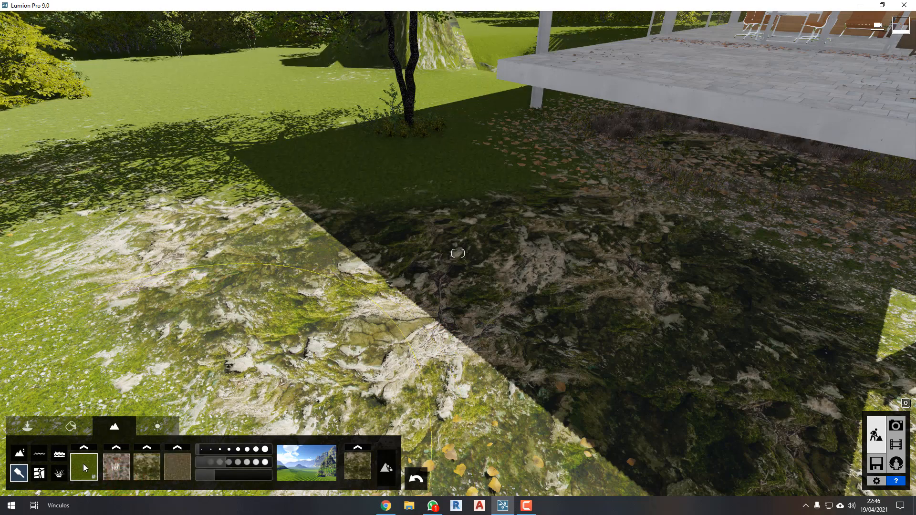
# Examine the lawn and the mossy rock beside the terrace from above and up close.
pyautogui.press('a')
pyautogui.press('s')
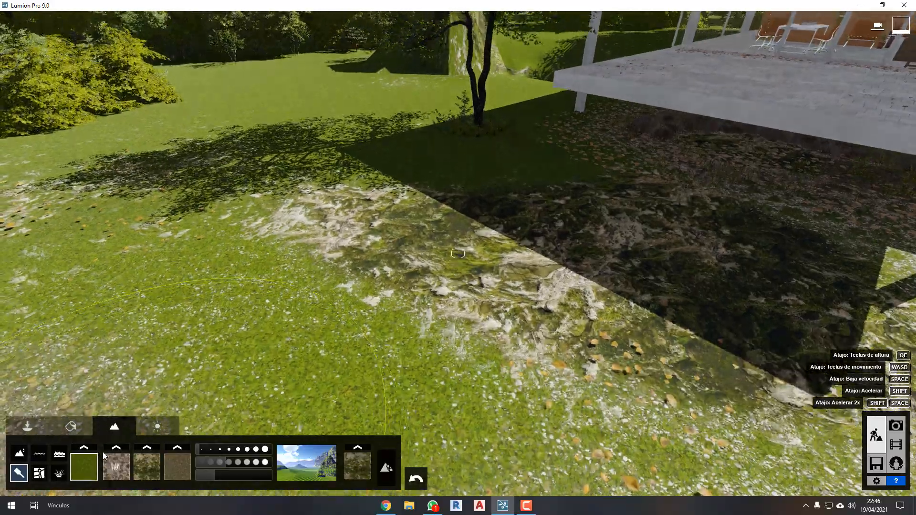
pyautogui.press('s')
pyautogui.press('e')
pyautogui.moveTo(406, 328); pyautogui.dragTo(414, 303, button='right')
pyautogui.press('w')
pyautogui.press('w')
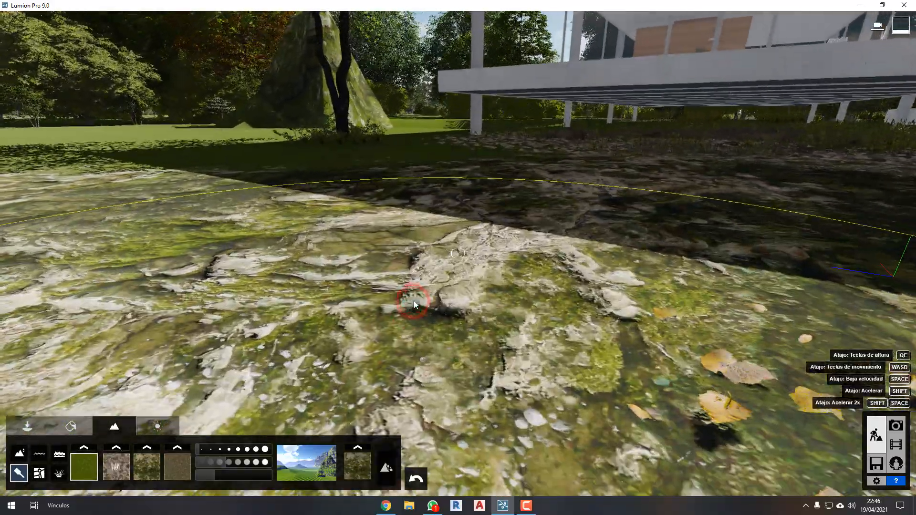
pyautogui.press('s')
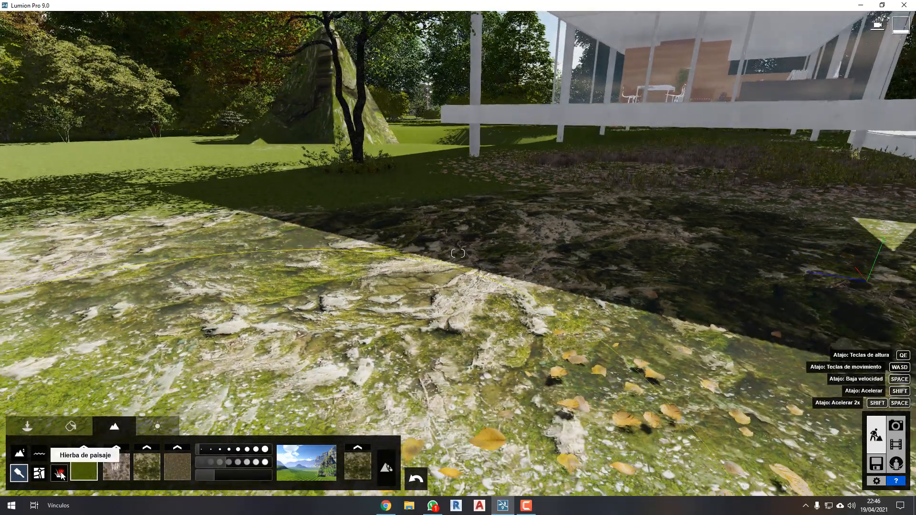
# Open the landscape grass settings and examine the grass growing beneath the raised terrace.
pyautogui.click(60, 473)
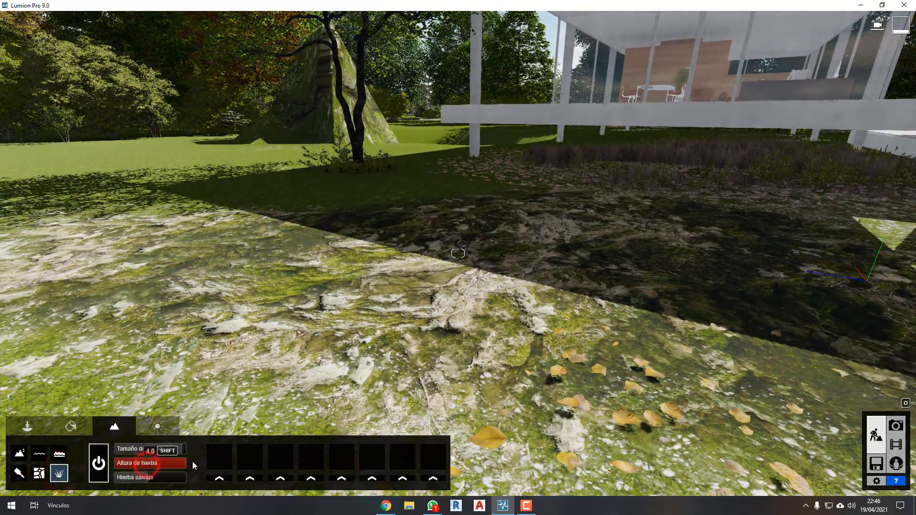
pyautogui.press('s')
pyautogui.moveTo(602, 286); pyautogui.dragTo(604, 285, button='right')
pyautogui.press('w')
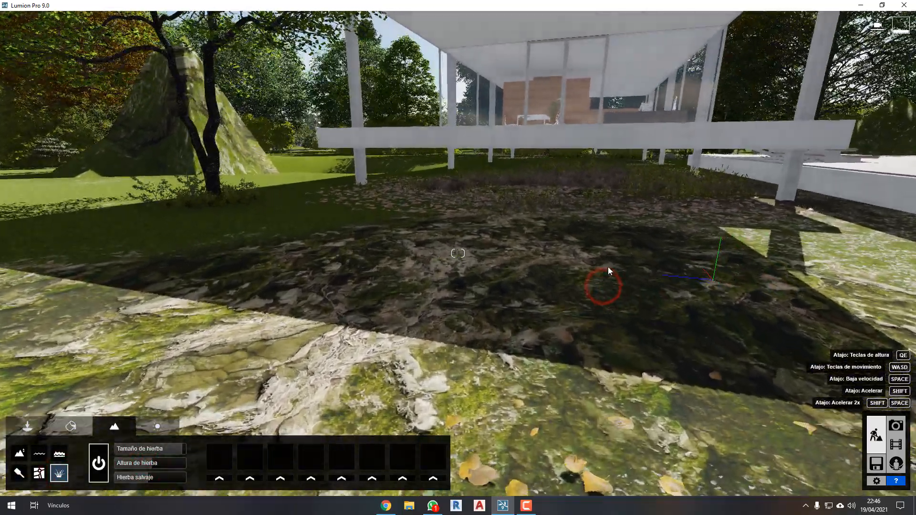
pyautogui.moveTo(576, 230); pyautogui.dragTo(577, 231, button='right')
pyautogui.press('w')
pyautogui.press('a')
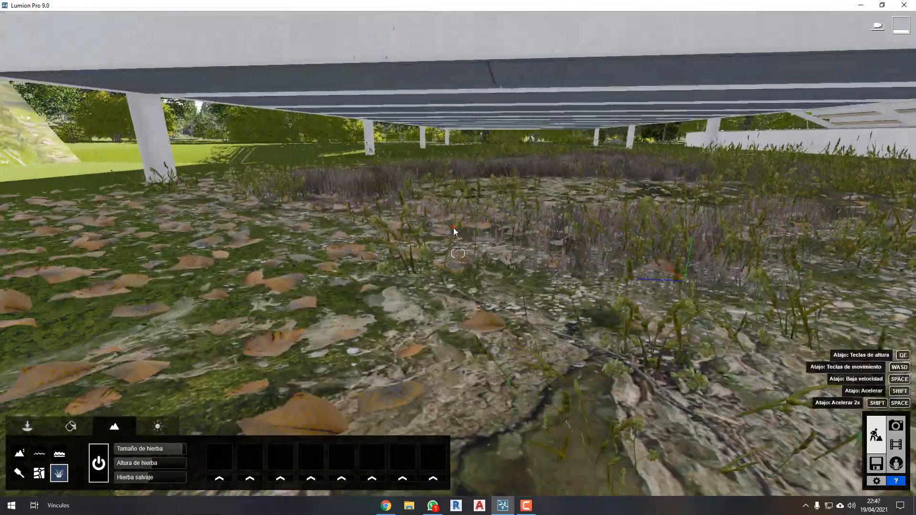
pyautogui.moveTo(454, 229); pyautogui.dragTo(454, 228, button='right')
pyautogui.press('w')
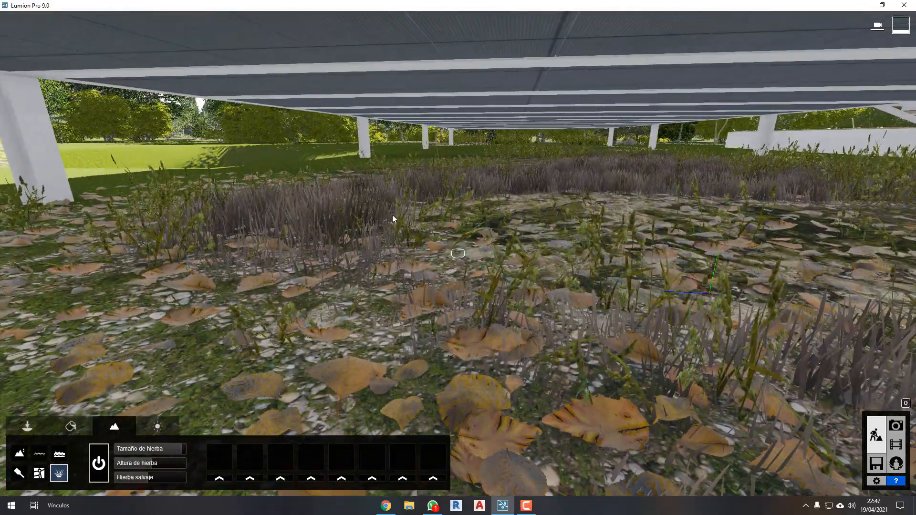
# Assign the landscape grass to the third texture, the mossy rock, and return to the painted area beside the terrace.
pyautogui.click(20, 473)
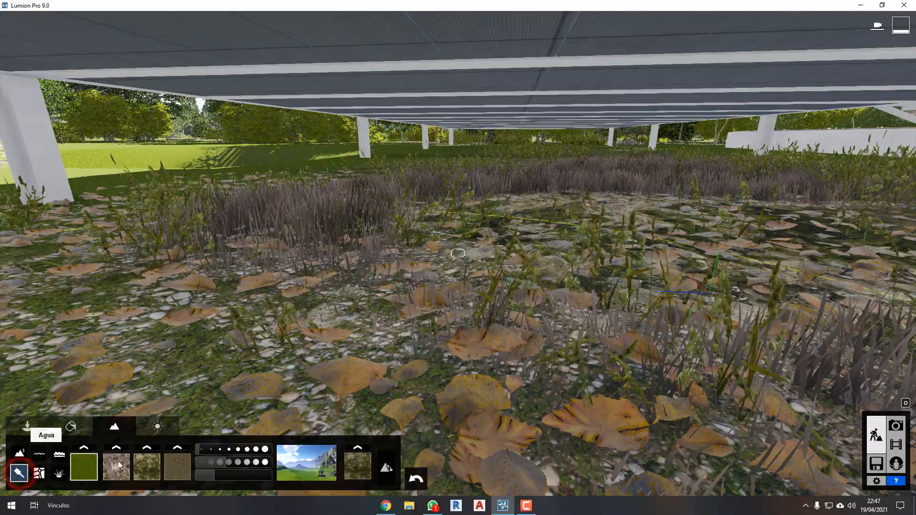
pyautogui.click(157, 479)
pyautogui.press('s')
pyautogui.moveTo(521, 348); pyautogui.dragTo(524, 348, button='right')
pyautogui.moveTo(634, 341); pyautogui.dragTo(434, 423, button='right')
pyautogui.press('e')
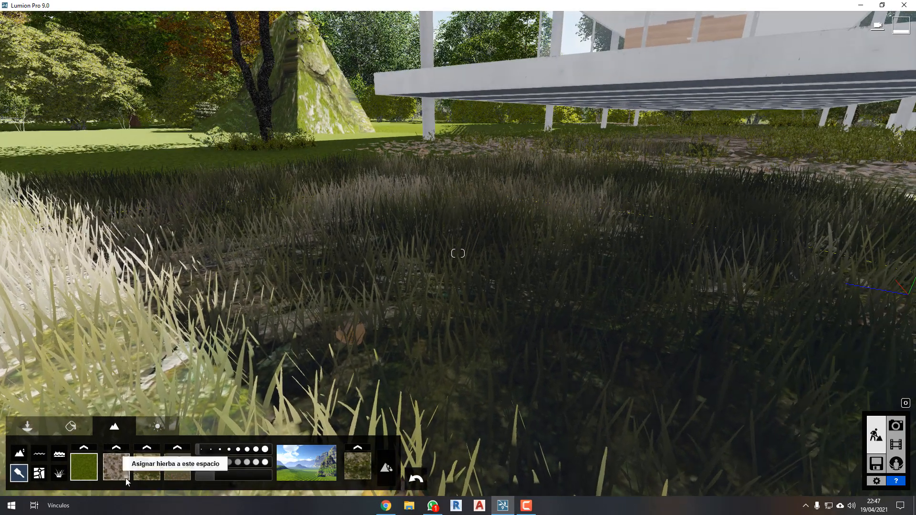
# Switch the grass assignment between the first, second and third ground textures, ending on the third.
pyautogui.click(126, 479)
pyautogui.click(94, 478)
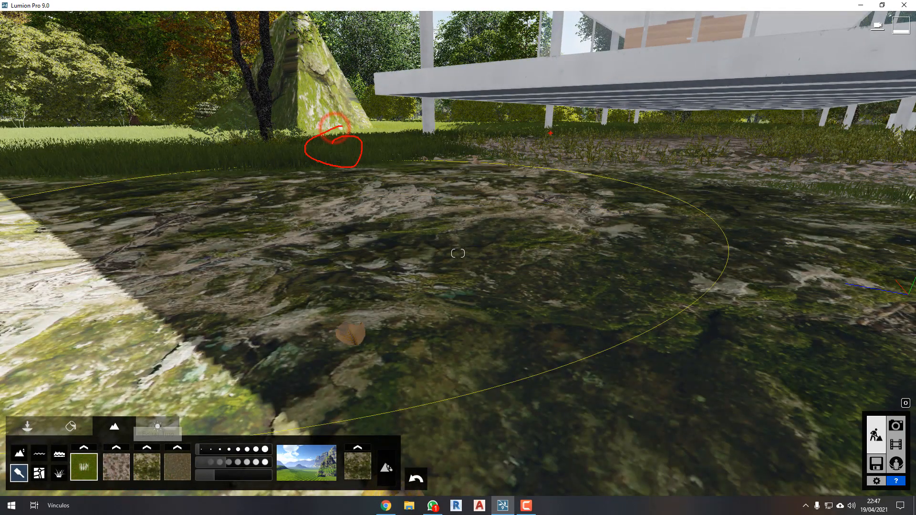
pyautogui.click(126, 478)
pyautogui.click(158, 479)
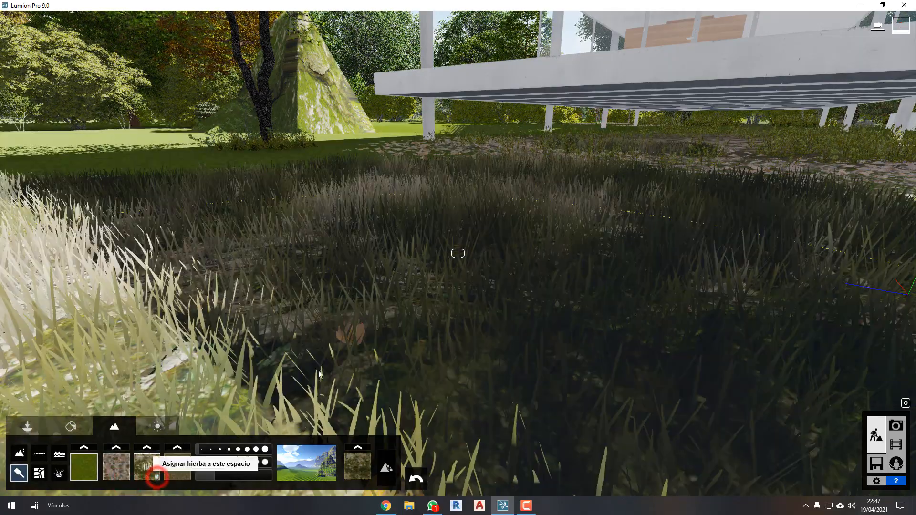
# Replace the third landscape texture, the mossy rock, with the grey rock texture from the top row of the library.
pyautogui.moveTo(489, 320); pyautogui.dragTo(410, 340, button='right')
pyautogui.press('s')
pyautogui.press('q')
pyautogui.press('w')
pyautogui.press('a')
pyautogui.press('d')
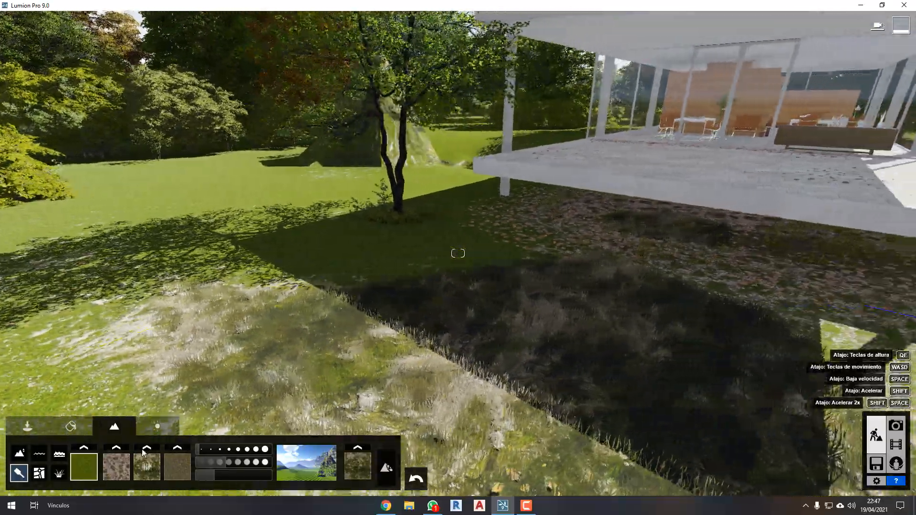
pyautogui.press('a')
pyautogui.click(148, 448)
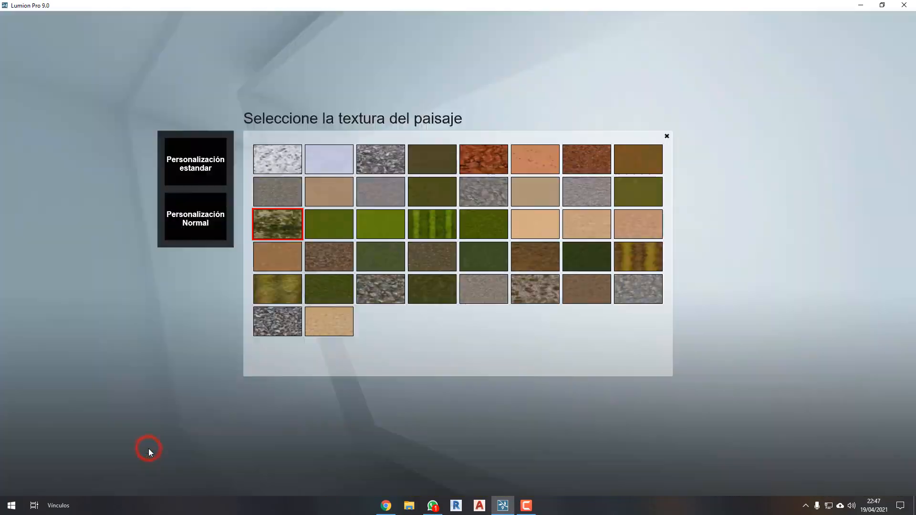
pyautogui.click(386, 164)
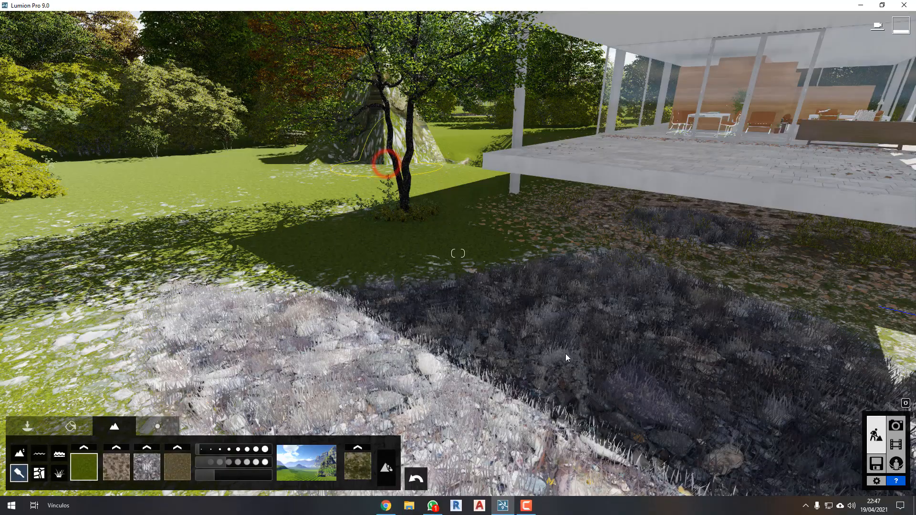
# Examine the grey rock ground up close, reopen the third texture's selection and keep the current choice.
pyautogui.scroll(-5, 553, 317)
pyautogui.scroll(5, 553, 317)
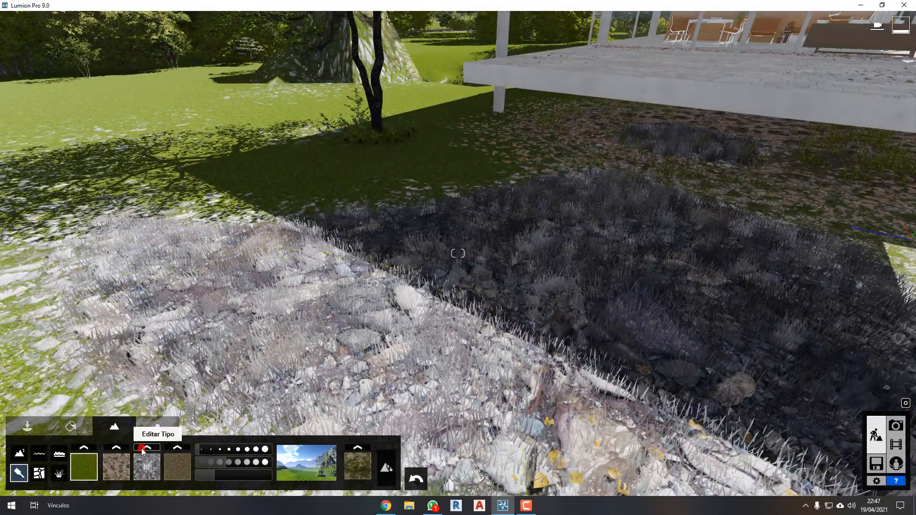
pyautogui.click(143, 449)
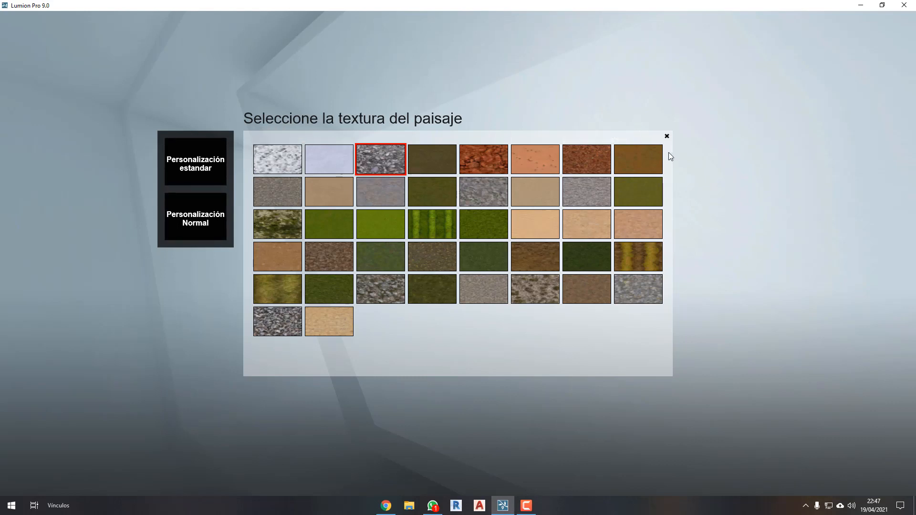
pyautogui.click(667, 136)
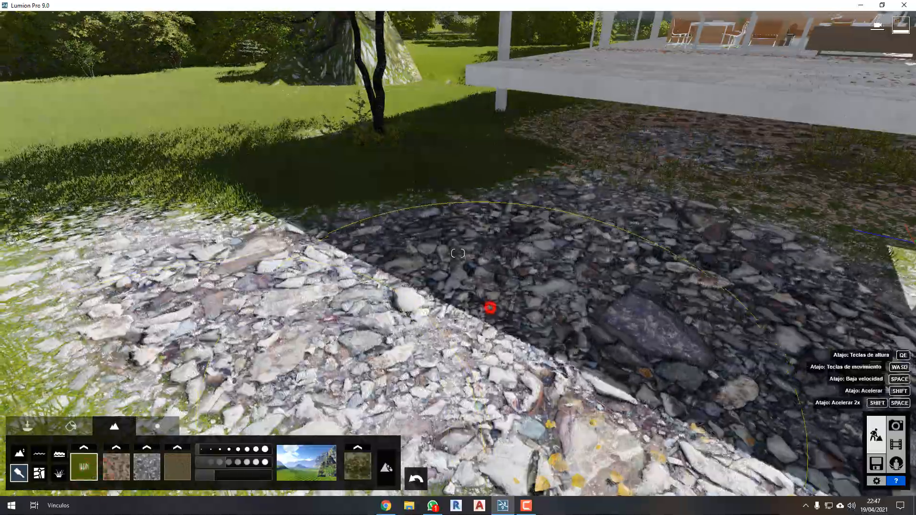
# Select the third texture and paint grey stones across the lawn beside the terrace and the tree.
pyautogui.press('s')
pyautogui.moveTo(490, 308)
pyautogui.mouseDown(button='right')
pyautogui.moveTo(458, 293)
pyautogui.moveTo(525, 238)
pyautogui.moveTo(692, 238)
pyautogui.moveTo(353, 267)
pyautogui.moveTo(305, 291)
pyautogui.moveTo(338, 296)
pyautogui.moveTo(405, 329)
pyautogui.moveTo(423, 307)
pyautogui.mouseUp(button='right')
pyautogui.press('w')
pyautogui.moveTo(423, 307)
pyautogui.mouseDown()
pyautogui.moveTo(516, 313)
pyautogui.moveTo(435, 290)
pyautogui.moveTo(477, 372)
pyautogui.moveTo(880, 324)
pyautogui.mouseUp()
pyautogui.click(147, 467)
pyautogui.moveTo(566, 354)
pyautogui.mouseDown()
pyautogui.moveTo(511, 322)
pyautogui.moveTo(605, 294)
pyautogui.moveTo(145, 385)
pyautogui.moveTo(200, 296)
pyautogui.moveTo(334, 248)
pyautogui.mouseUp()
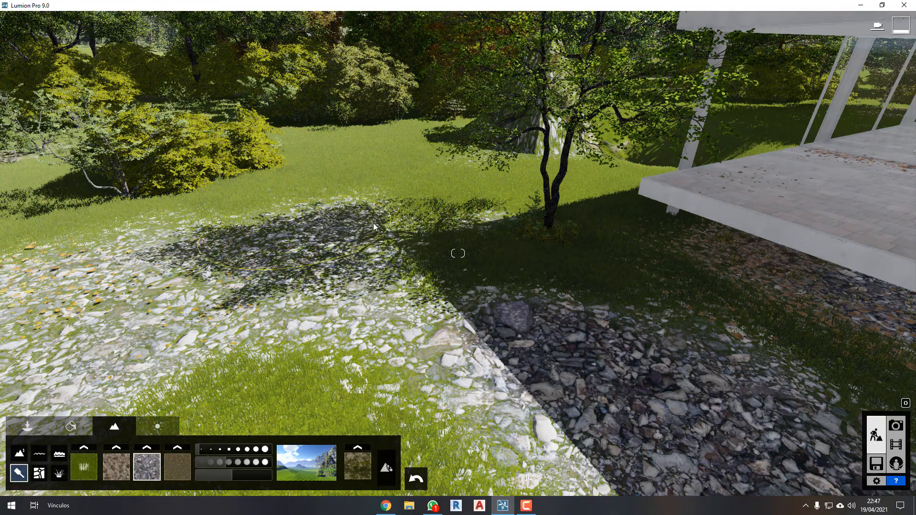
# Adjust the brush size and intensity and paint more grey stones across the lawn around the tree's shadow.
pyautogui.moveTo(228, 449); pyautogui.dragTo(213, 450)
pyautogui.click(229, 461)
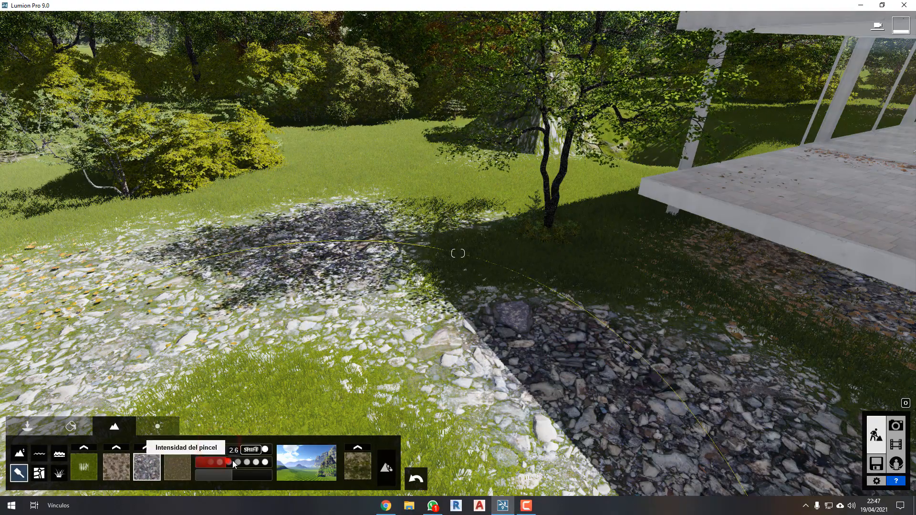
pyautogui.moveTo(375, 266)
pyautogui.mouseDown()
pyautogui.moveTo(370, 258)
pyautogui.moveTo(453, 114)
pyautogui.moveTo(798, 234)
pyautogui.moveTo(450, 242)
pyautogui.mouseUp()
pyautogui.moveTo(282, 231); pyautogui.dragTo(596, 234, button='right')
pyautogui.moveTo(304, 239)
pyautogui.mouseDown(button='right')
pyautogui.moveTo(407, 209)
pyautogui.moveTo(658, 188)
pyautogui.moveTo(529, 185)
pyautogui.moveTo(599, 163)
pyautogui.mouseUp(button='right')
# Paint another large patch of grey stones on the open lawn in front of the bushes.
pyautogui.press('w')
pyautogui.press('w')
pyautogui.press('q')
# Change the landscape type to the fully snow-covered white one and show the whole site from above.
pyautogui.press('w')
pyautogui.press('w')
pyautogui.press('q')
pyautogui.moveTo(599, 163)
pyautogui.mouseDown()
pyautogui.moveTo(339, 222)
pyautogui.moveTo(408, 236)
pyautogui.moveTo(496, 224)
pyautogui.mouseUp()
pyautogui.moveTo(577, 179)
pyautogui.mouseDown()
pyautogui.moveTo(648, 180)
pyautogui.moveTo(668, 191)
pyautogui.mouseUp()
pyautogui.moveTo(567, 226); pyautogui.dragTo(532, 233)
pyautogui.press('w')
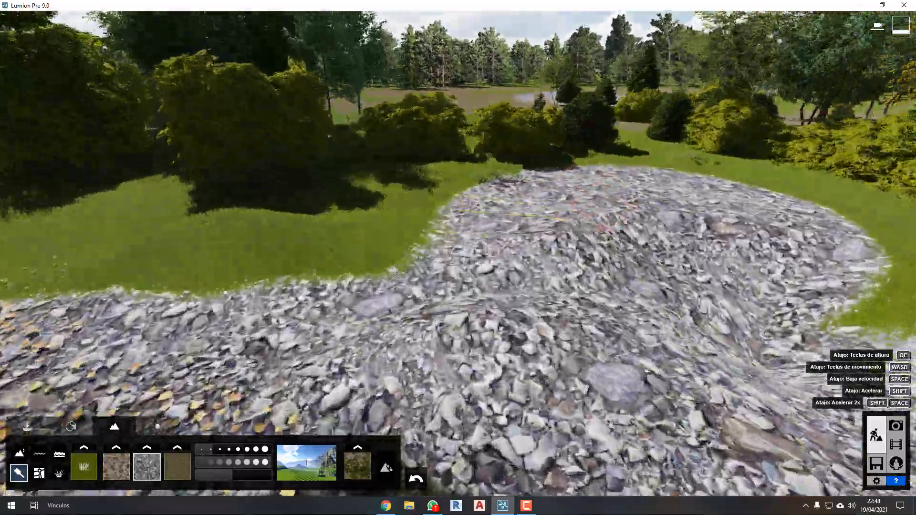
pyautogui.press('q')
pyautogui.press('w')
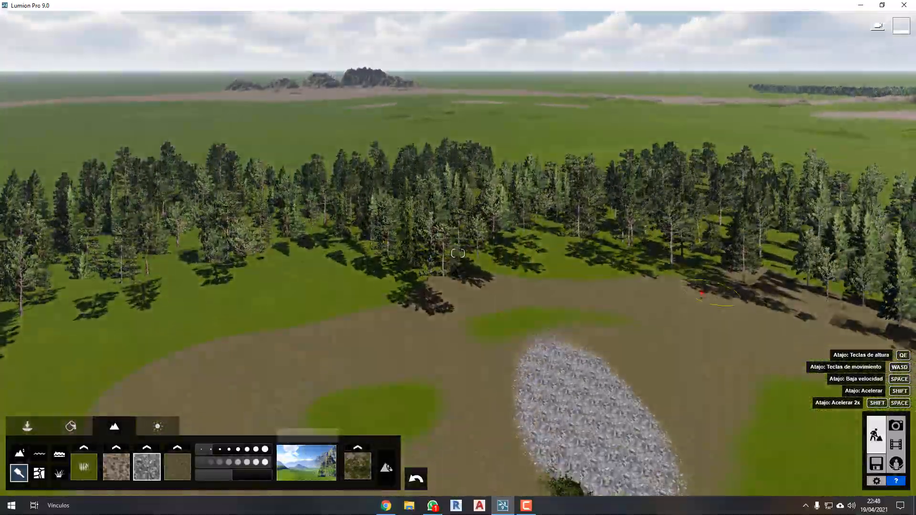
pyautogui.moveTo(782, 291); pyautogui.dragTo(636, 288, button='right')
pyautogui.press('s')
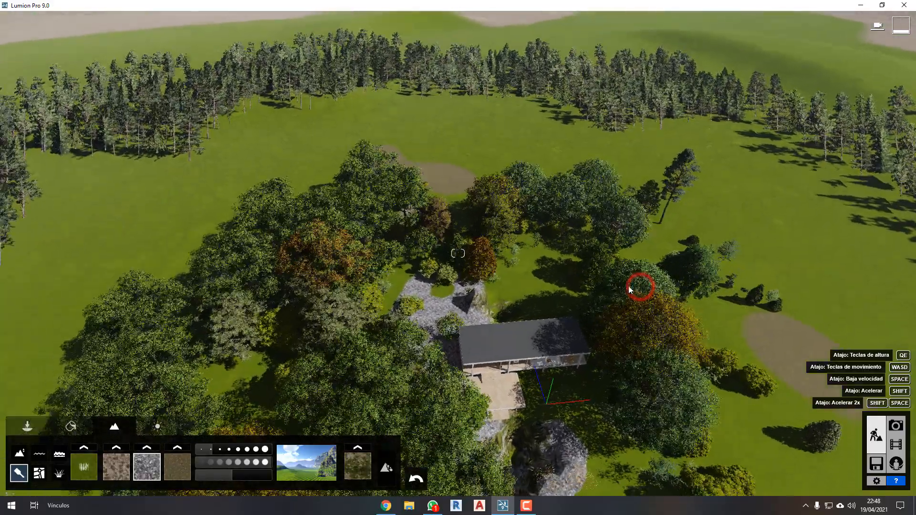
pyautogui.moveTo(259, 420); pyautogui.dragTo(355, 508)
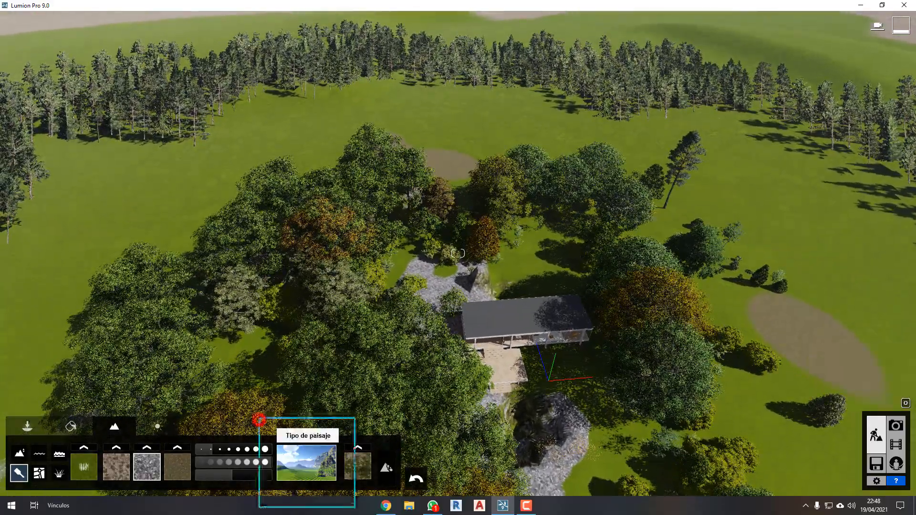
pyautogui.click(301, 458)
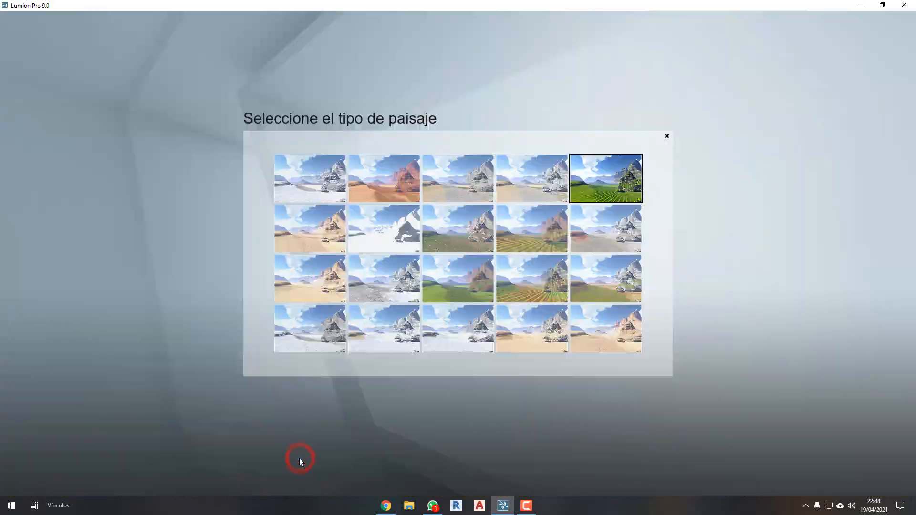
pyautogui.click(324, 188)
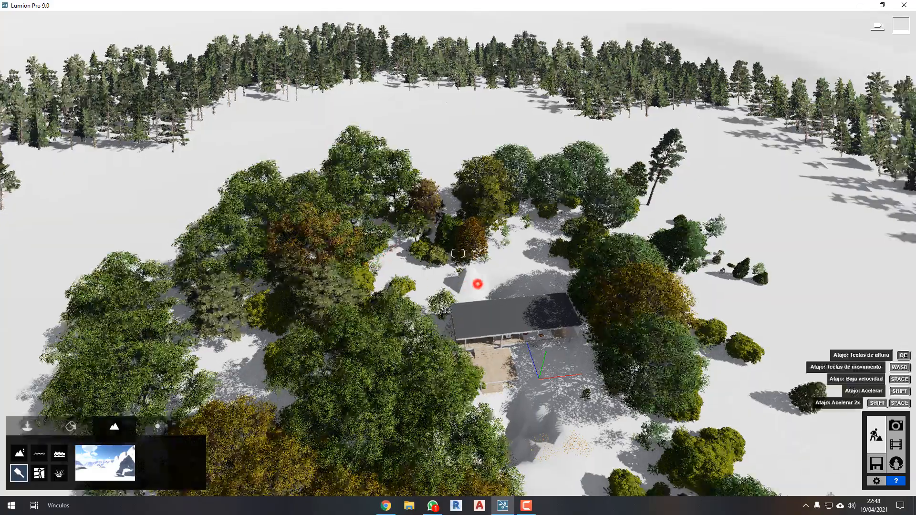
# Change the landscape type to the grey rocky one in the third row and view the surrounding terrain.
pyautogui.moveTo(478, 284); pyautogui.dragTo(285, 354, button='right')
pyautogui.click(115, 467)
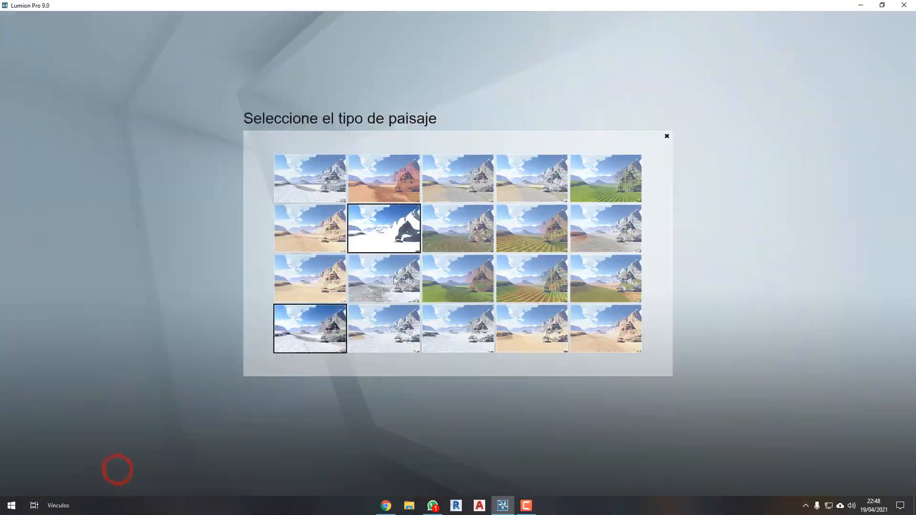
pyautogui.click(397, 276)
pyautogui.moveTo(397, 274); pyautogui.dragTo(423, 399, button='right')
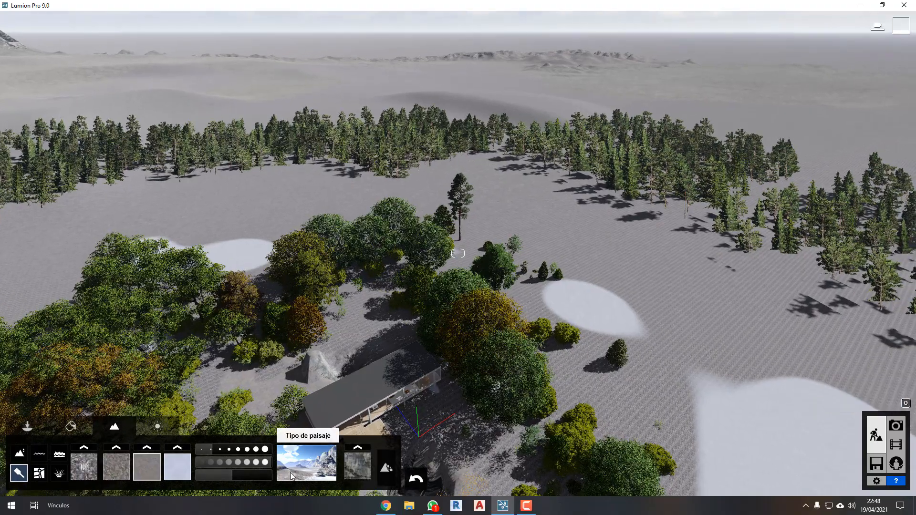
# Change the landscape type to the sandy desert one in the fourth row's fourth place and view the ground around the house.
pyautogui.click(292, 471)
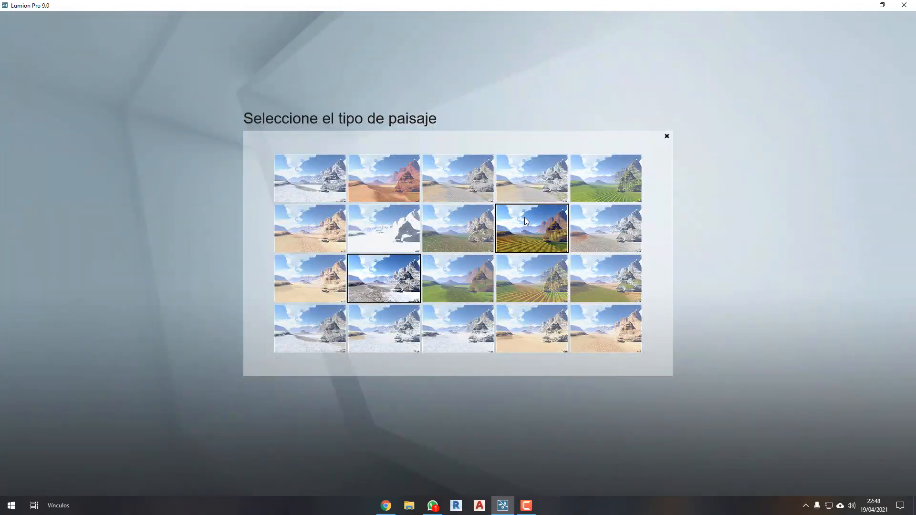
pyautogui.click(518, 319)
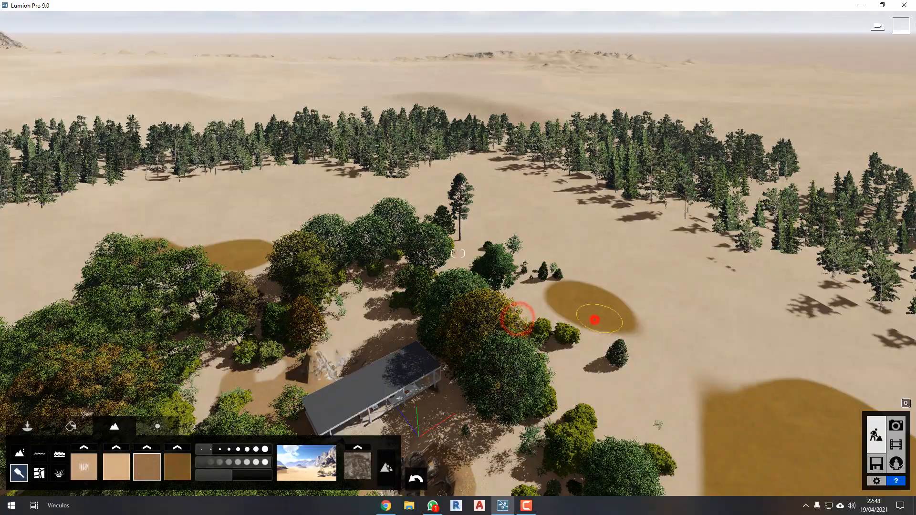
pyautogui.moveTo(595, 320); pyautogui.dragTo(555, 370, button='right')
pyautogui.press('w')
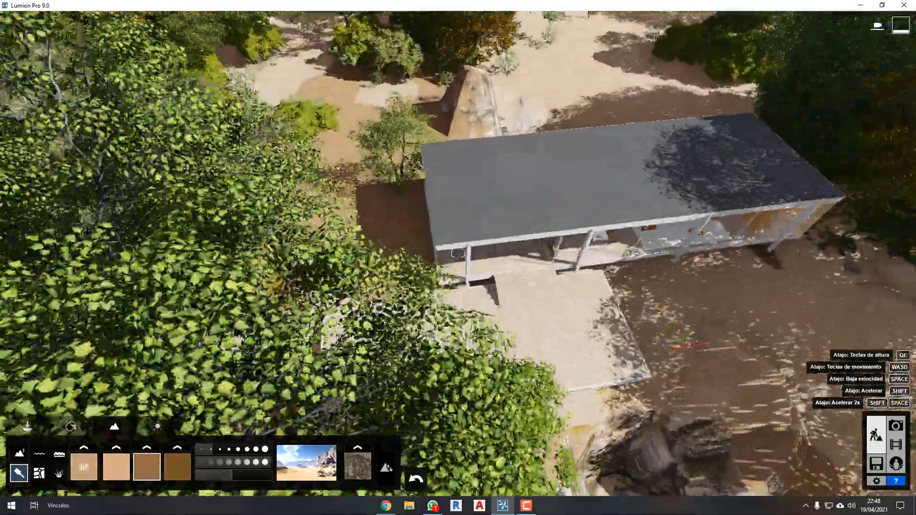
pyautogui.press('w')
pyautogui.moveTo(457, 254); pyautogui.dragTo(458, 210, button='right')
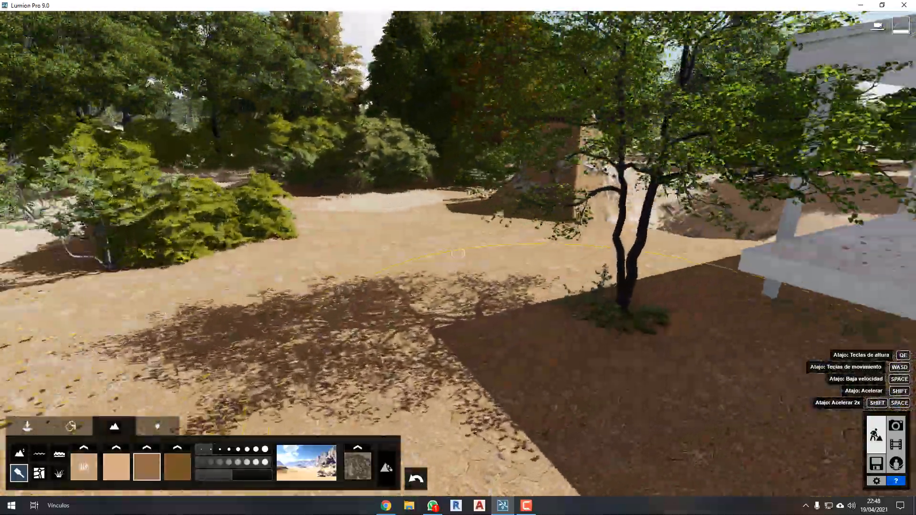
pyautogui.press('a')
pyautogui.moveTo(282, 405); pyautogui.dragTo(370, 398, button='right')
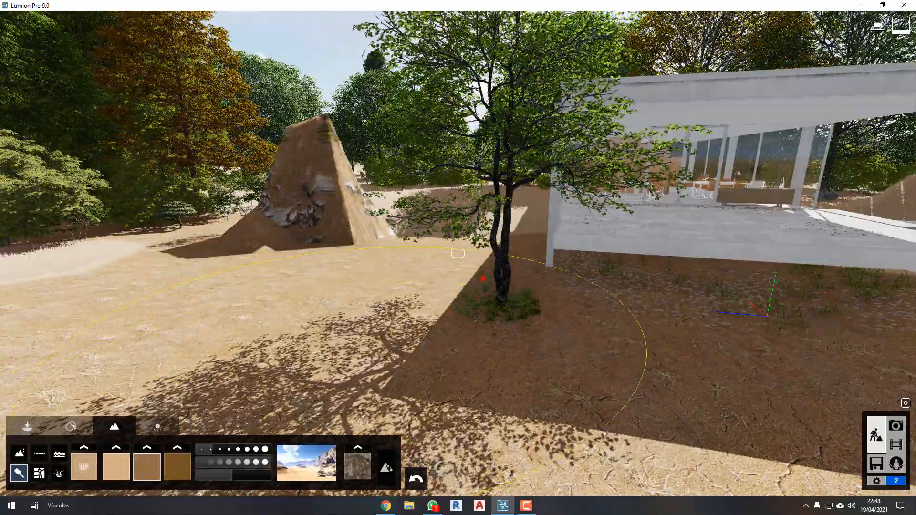
pyautogui.press('w')
pyautogui.moveTo(482, 279)
pyautogui.mouseDown(button='right')
pyautogui.moveTo(632, 280)
pyautogui.moveTo(640, 365)
pyautogui.mouseUp(button='right')
pyautogui.press('q')
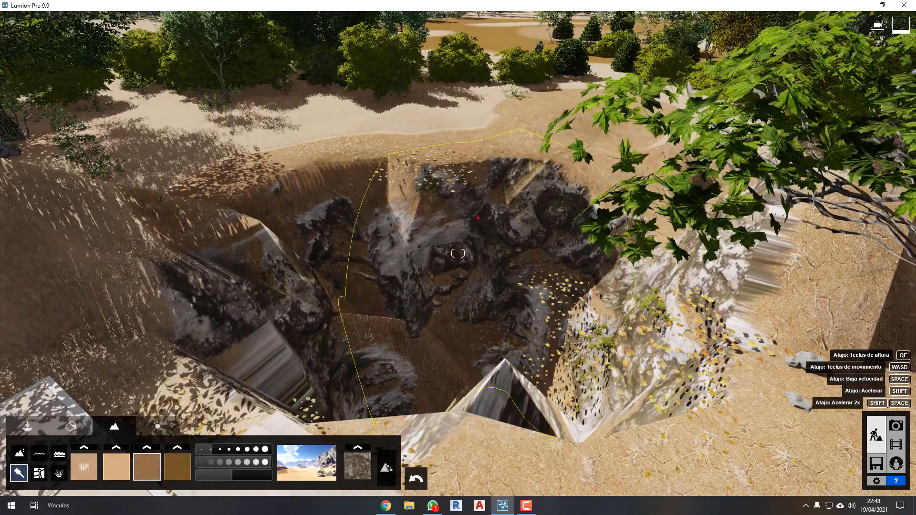
# Set the rock texture of the pit beside the house to the grey stones in the first row.
pyautogui.moveTo(476, 218); pyautogui.dragTo(358, 312)
pyautogui.press('Escape')
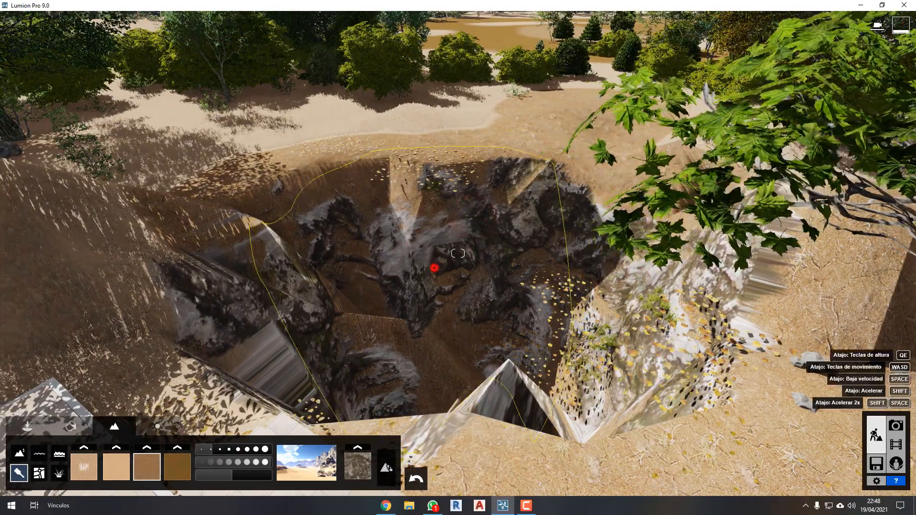
pyautogui.moveTo(433, 268); pyautogui.dragTo(446, 258, button='right')
pyautogui.click(359, 449)
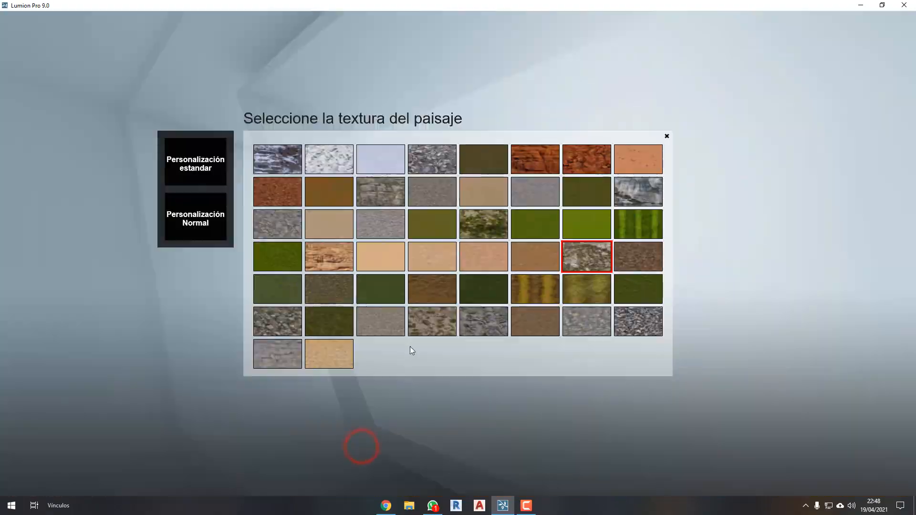
pyautogui.click(437, 161)
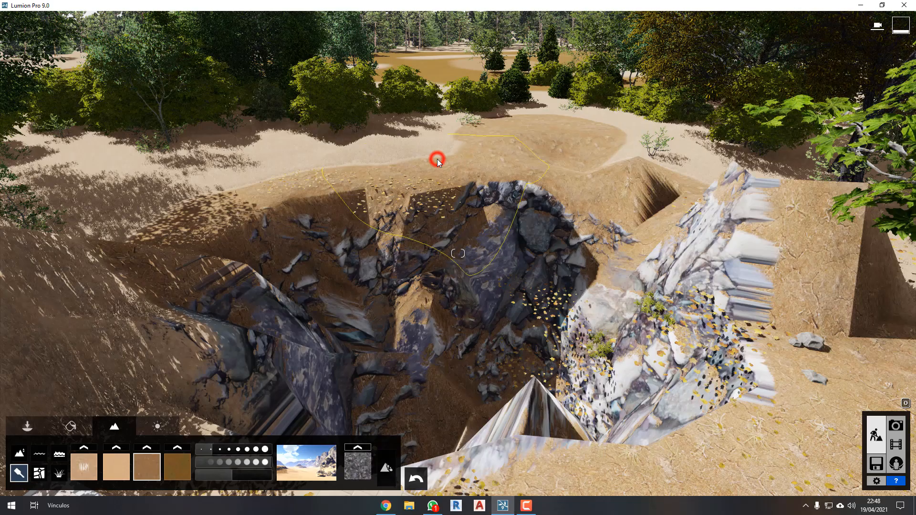
pyautogui.moveTo(458, 169); pyautogui.dragTo(264, 382)
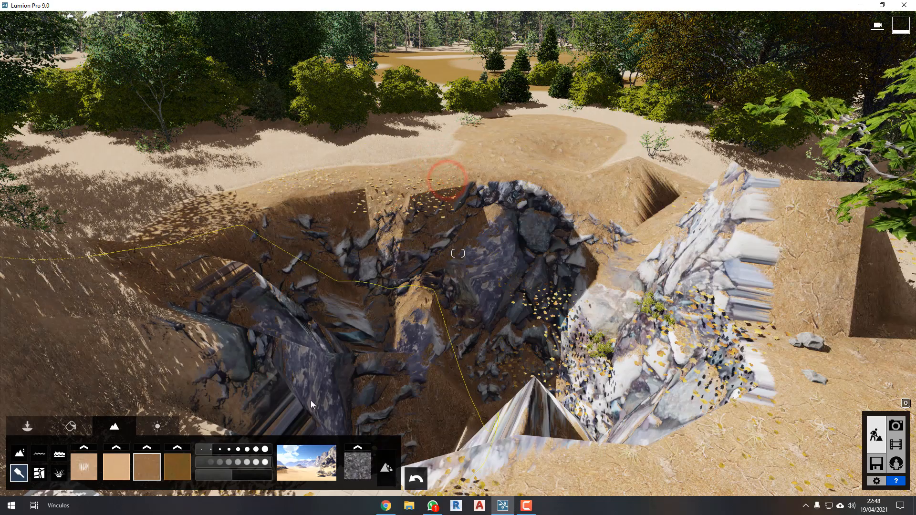
# Switch the rock texture to the bright green grass in the third row, and after that to the grey gravel starting that row.
pyautogui.click(358, 450)
pyautogui.click(600, 225)
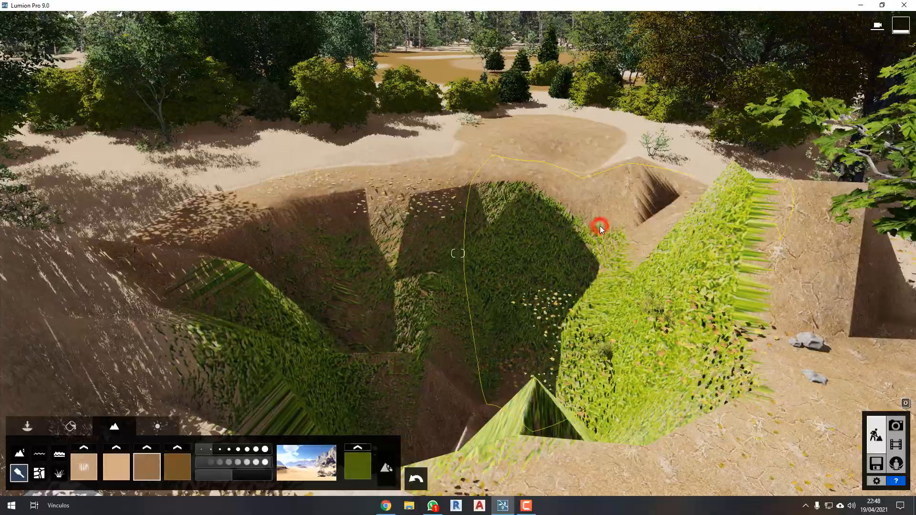
pyautogui.click(357, 448)
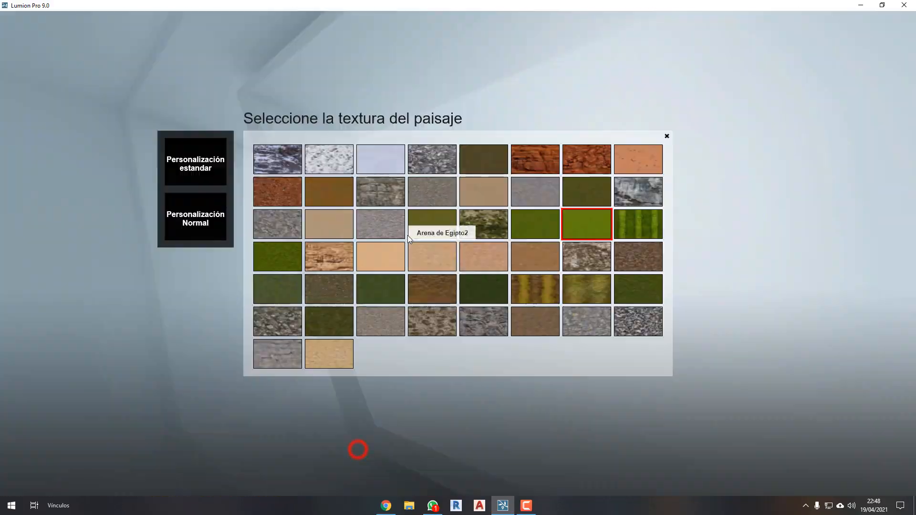
pyautogui.click(277, 220)
pyautogui.moveTo(550, 313); pyautogui.dragTo(616, 323, button='right')
# Open the grass settings and examine the bare ground under the terrace and around the tree.
pyautogui.press('w')
pyautogui.press('s')
pyautogui.moveTo(458, 254); pyautogui.dragTo(346, 274, button='right')
pyautogui.press('w')
pyautogui.press('w')
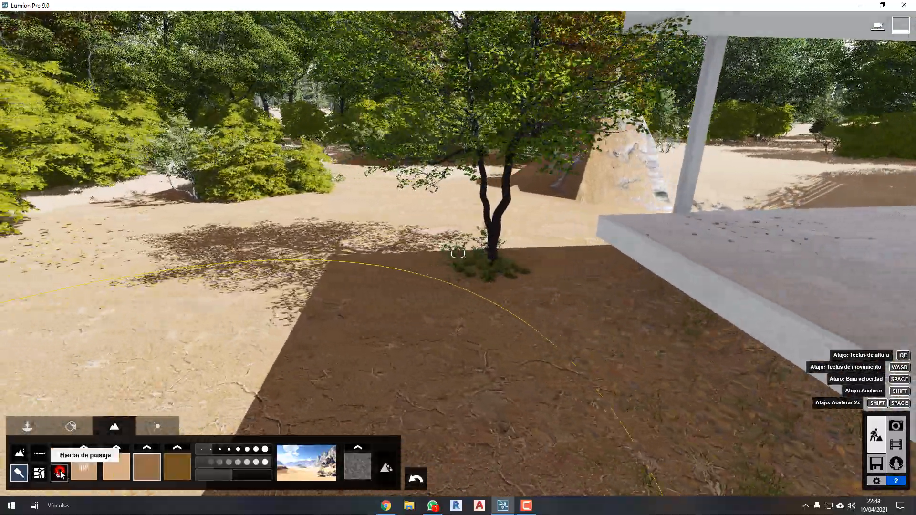
pyautogui.click(59, 472)
pyautogui.moveTo(279, 323); pyautogui.dragTo(329, 323, button='right')
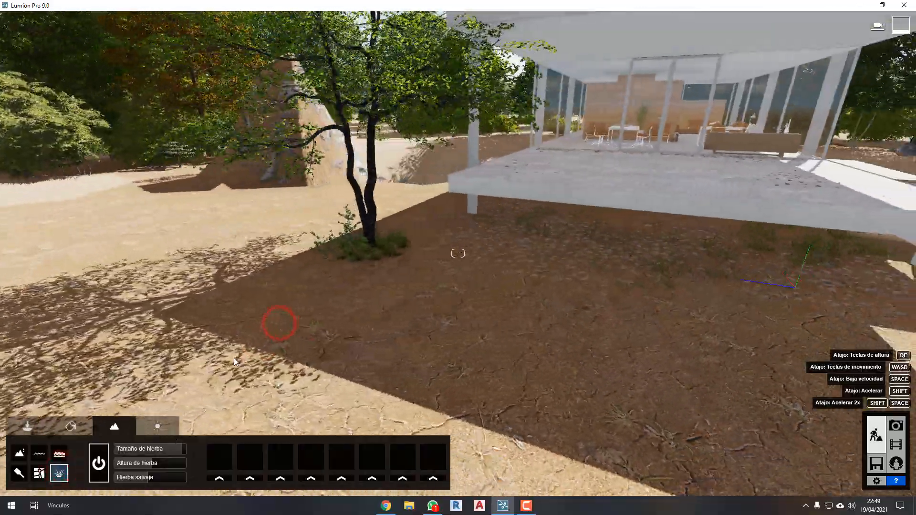
pyautogui.press('a')
pyautogui.moveTo(616, 321); pyautogui.dragTo(630, 321, button='right')
pyautogui.press('w')
pyautogui.press('w')
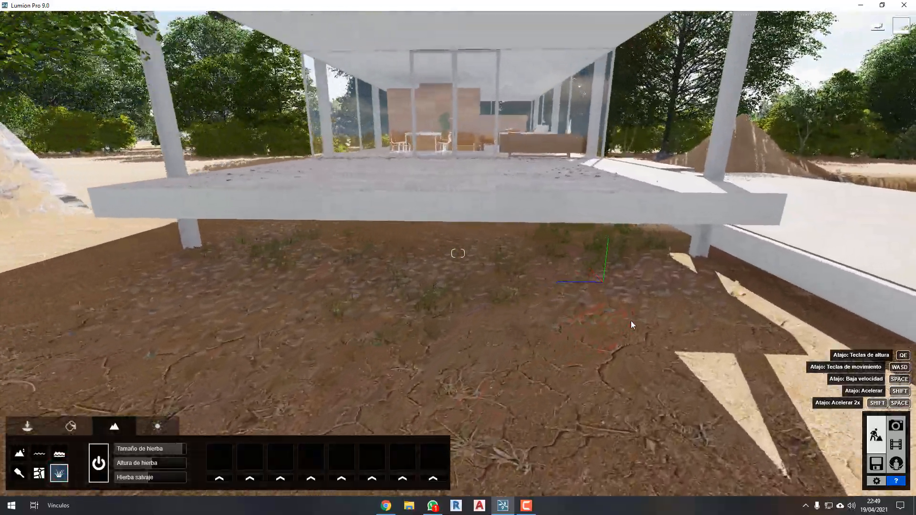
pyautogui.press('e')
pyautogui.press('s')
pyautogui.moveTo(375, 382); pyautogui.dragTo(374, 383, button='right')
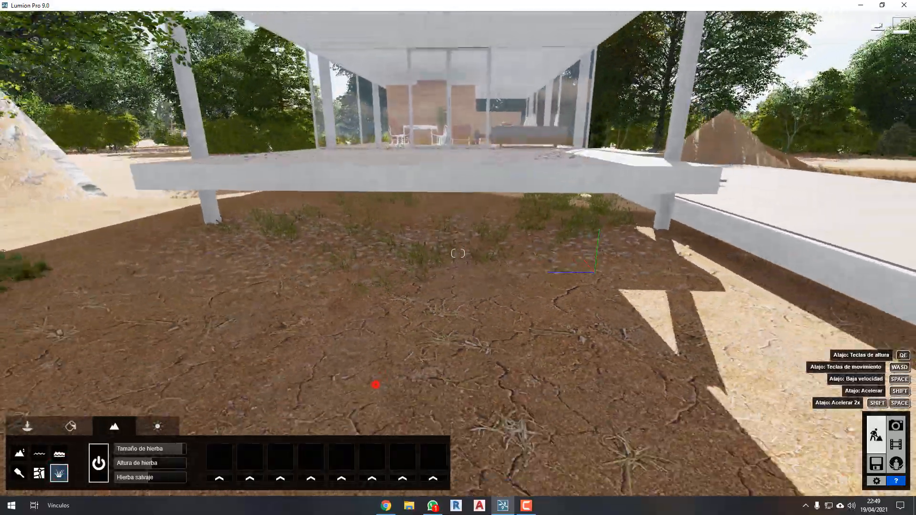
# Try to assign the white-flowered plant in the second row to the first grass element slot and check the bare ground.
pyautogui.click(219, 479)
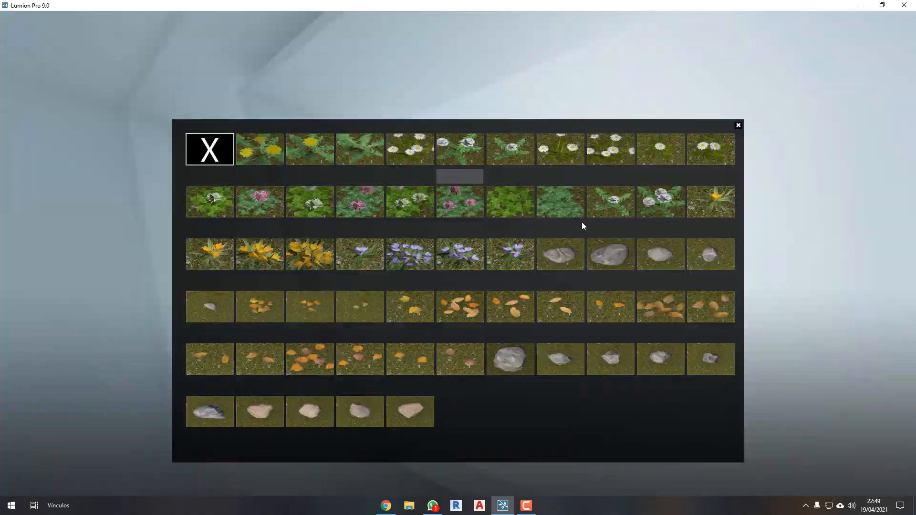
pyautogui.click(661, 196)
pyautogui.press('s')
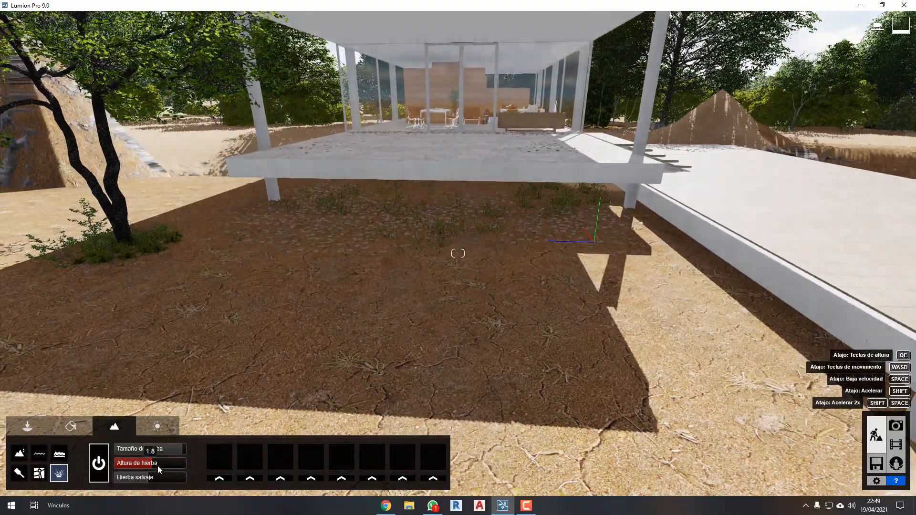
pyautogui.press('w')
pyautogui.press('a')
pyautogui.press('w')
pyautogui.press('a')
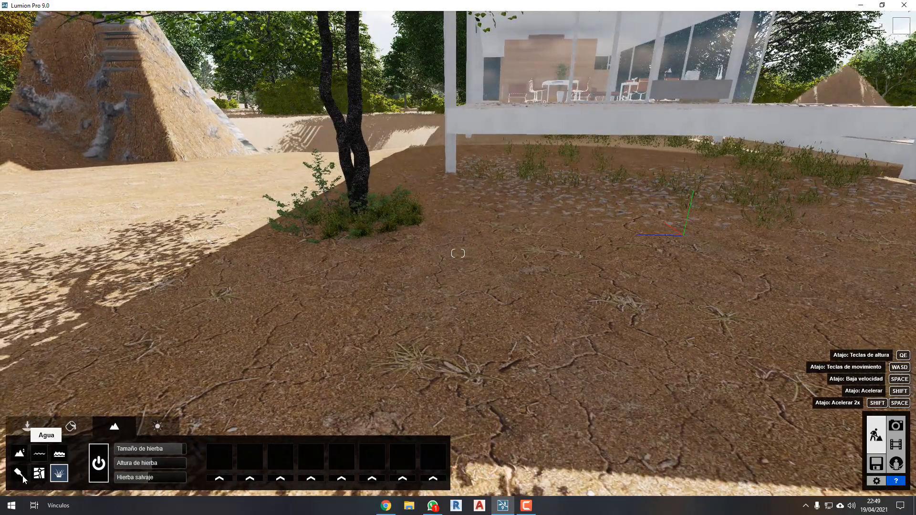
# Change the landscape type to the green meadow one at the end of the first row.
pyautogui.click(19, 473)
pyautogui.click(297, 466)
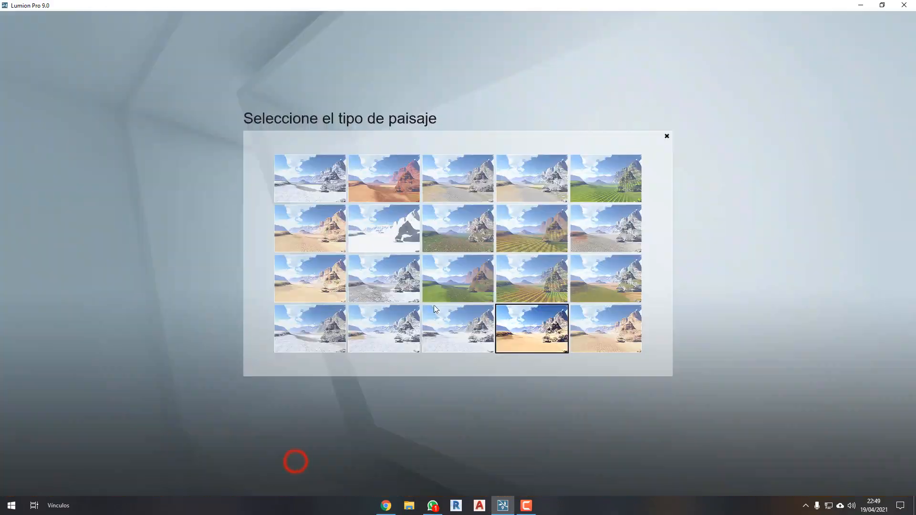
pyautogui.click(586, 186)
pyautogui.press('s')
pyautogui.moveTo(550, 289); pyautogui.dragTo(510, 285, button='right')
pyautogui.press('d')
# Select the first ground texture, which carries the grass, and examine the lawn between the mound, the tree and the house.
pyautogui.click(84, 471)
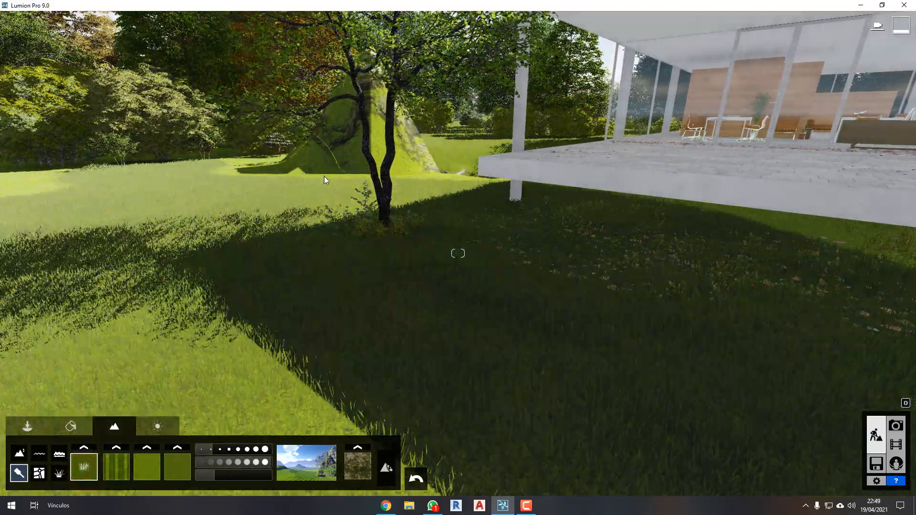
pyautogui.moveTo(329, 217); pyautogui.dragTo(365, 222, button='right')
pyautogui.press('w')
pyautogui.press('a')
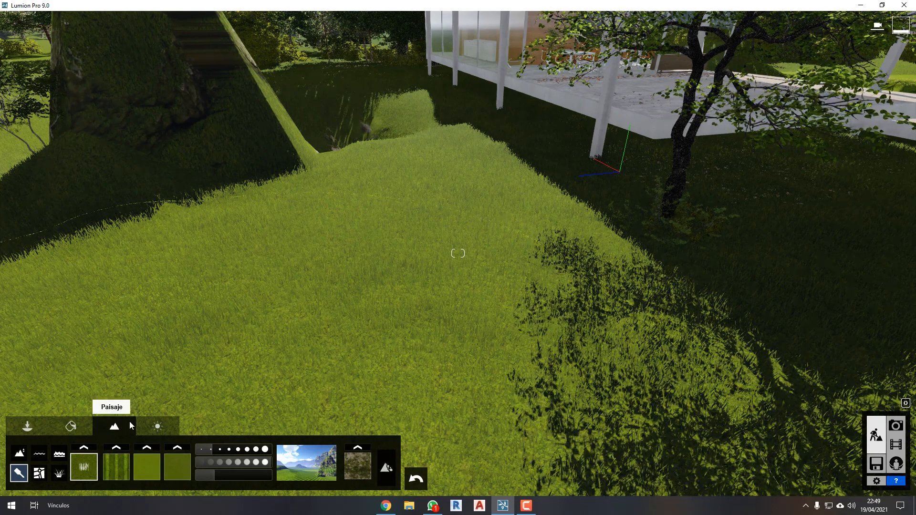
pyautogui.click(70, 440)
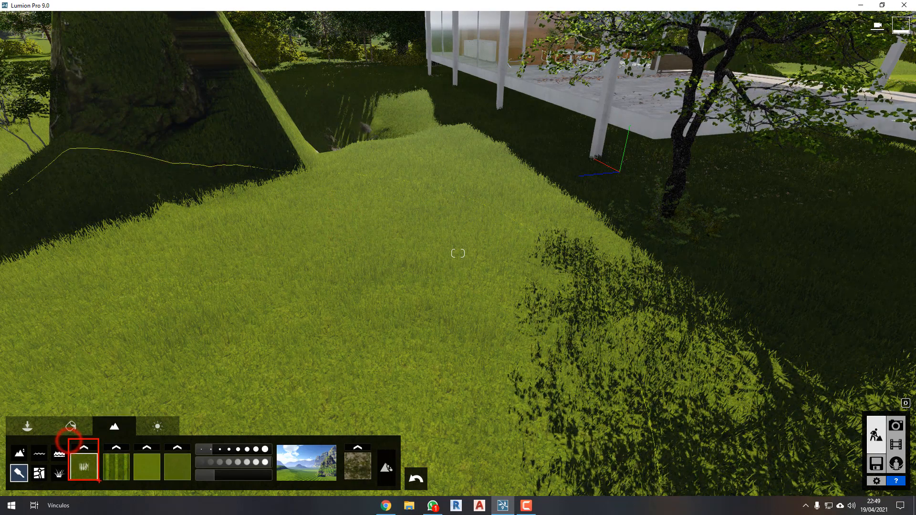
pyautogui.moveTo(360, 335)
pyautogui.mouseDown(button='right')
pyautogui.moveTo(420, 296)
pyautogui.moveTo(432, 229)
pyautogui.mouseUp(button='right')
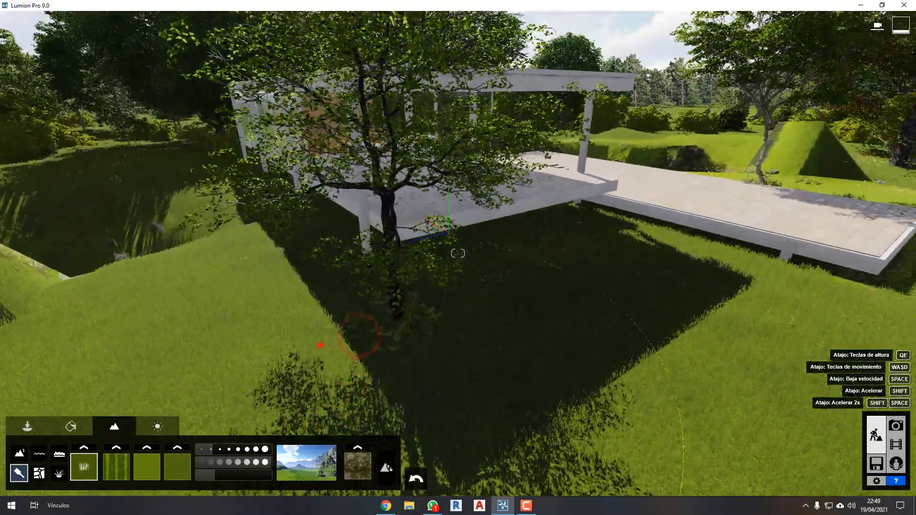
pyautogui.moveTo(321, 345); pyautogui.dragTo(357, 445, button='right')
pyautogui.press('w')
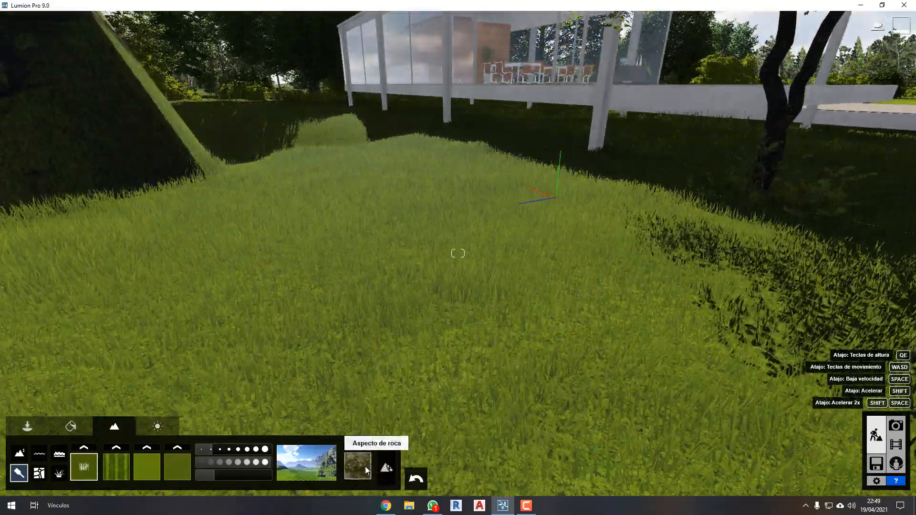
pyautogui.press('q')
pyautogui.press('q')
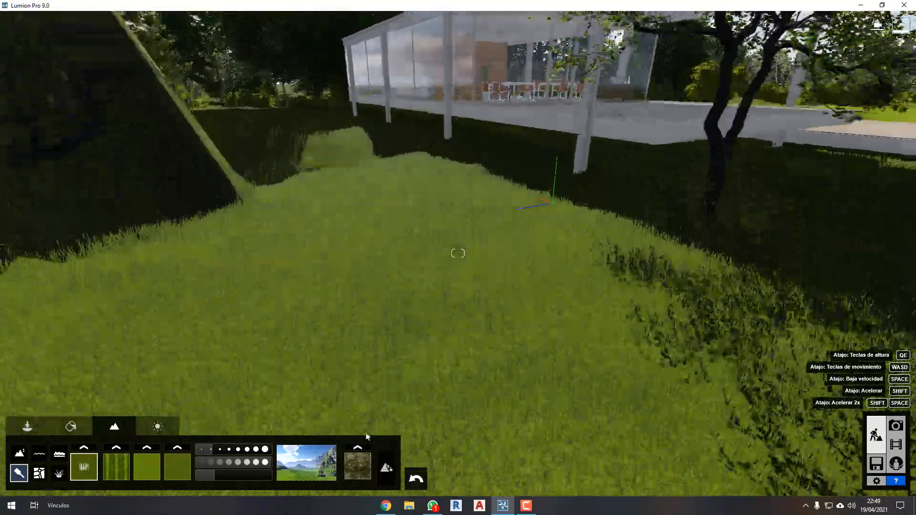
pyautogui.press('w')
pyautogui.press('q')
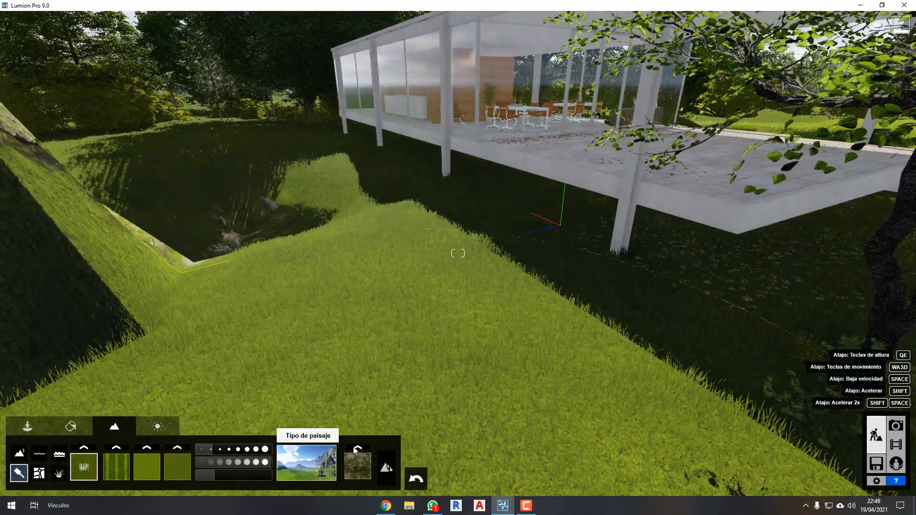
# Select the rock appearance to show its scale setting and look over the lawn beside the house.
pyautogui.click(357, 462)
pyautogui.moveTo(357, 458); pyautogui.dragTo(617, 283, button='right')
pyautogui.press('d')
pyautogui.press('a')
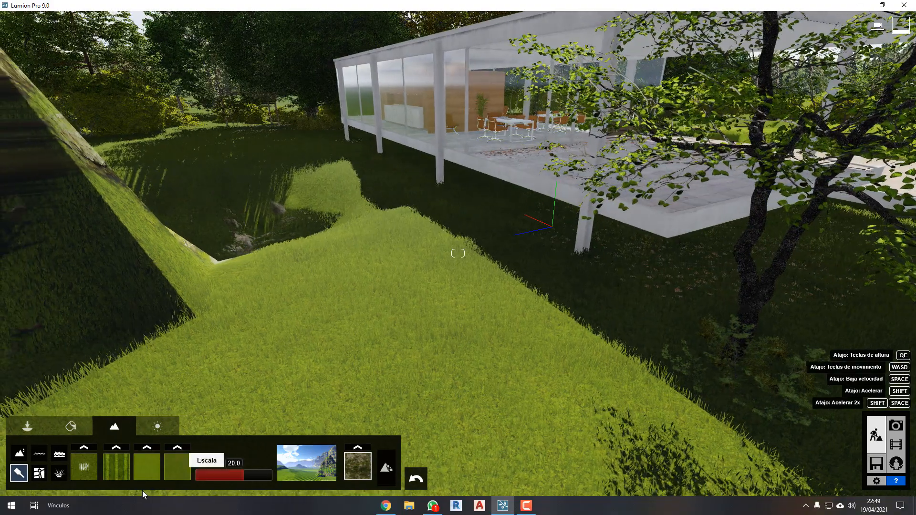
# In the grass settings, assign the densest yellow flower cluster in the third row to the first slot and view the flowers up close.
pyautogui.click(59, 473)
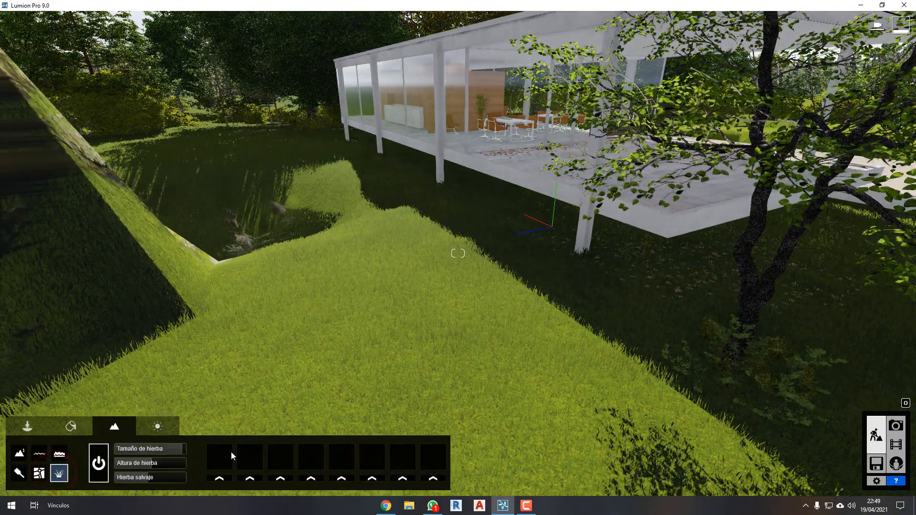
pyautogui.press('w')
pyautogui.keyDown('ctrl'); pyautogui.moveTo(49, 464); pyautogui.dragTo(70, 487); pyautogui.keyUp('ctrl')
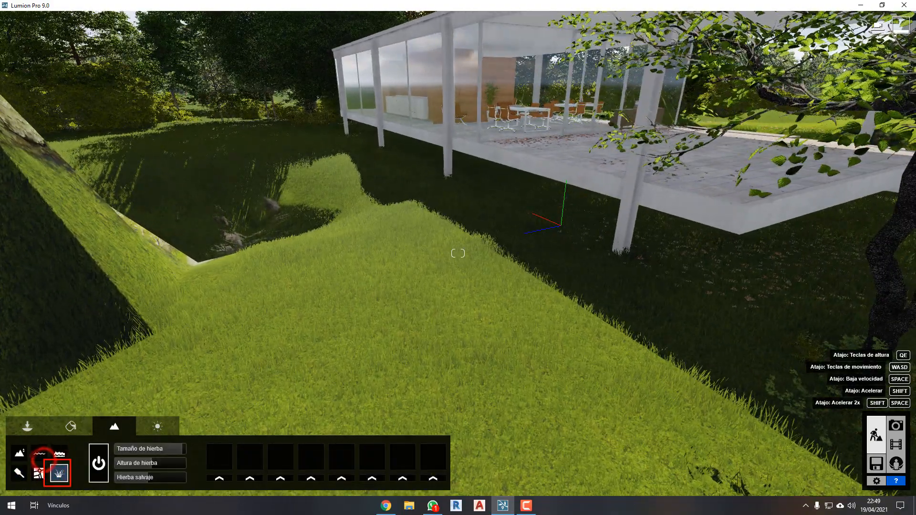
pyautogui.moveTo(314, 311); pyautogui.dragTo(326, 288)
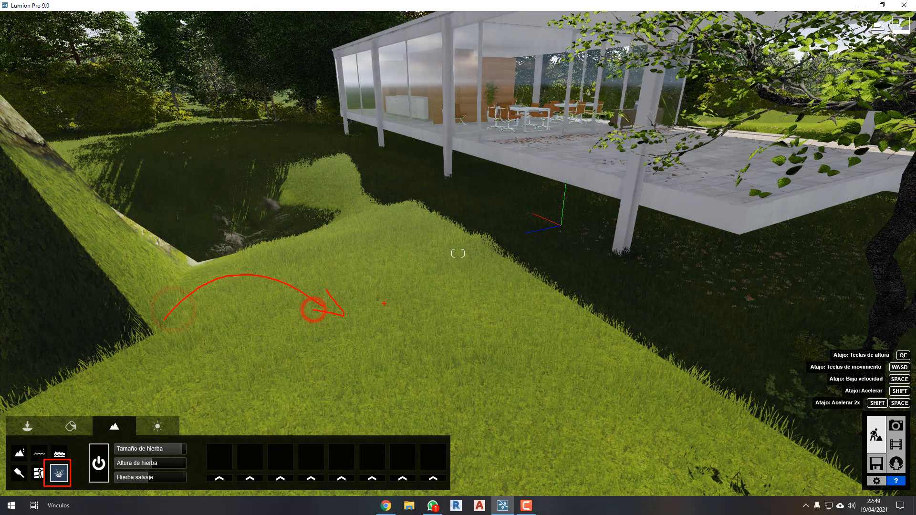
pyautogui.moveTo(238, 486); pyautogui.dragTo(401, 487)
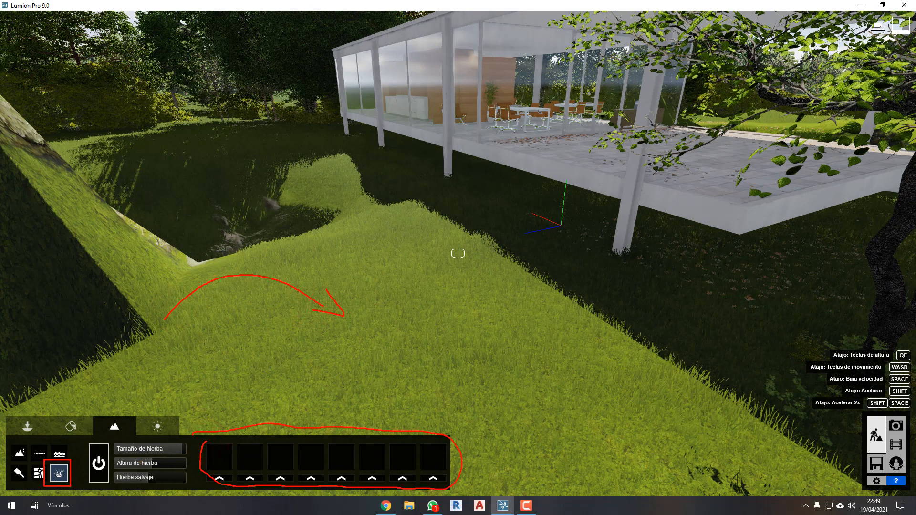
pyautogui.press('Escape')
pyautogui.click(223, 481)
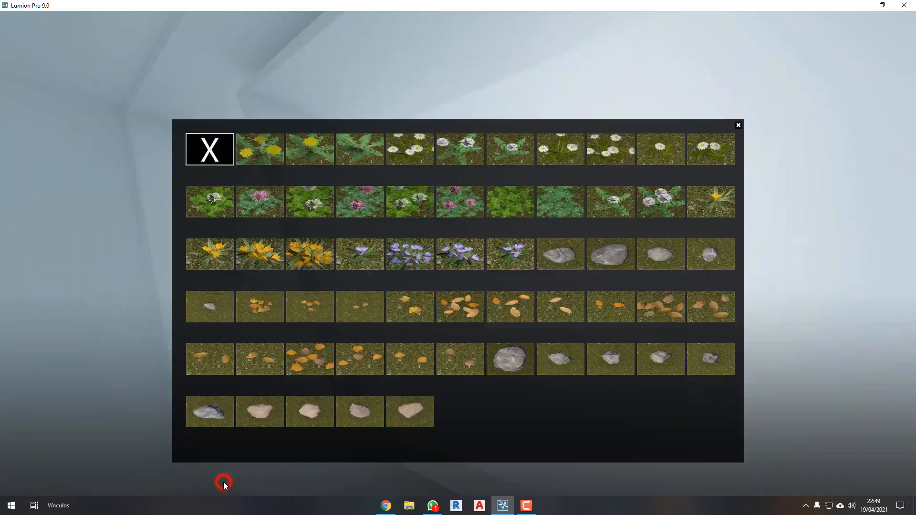
pyautogui.click(302, 255)
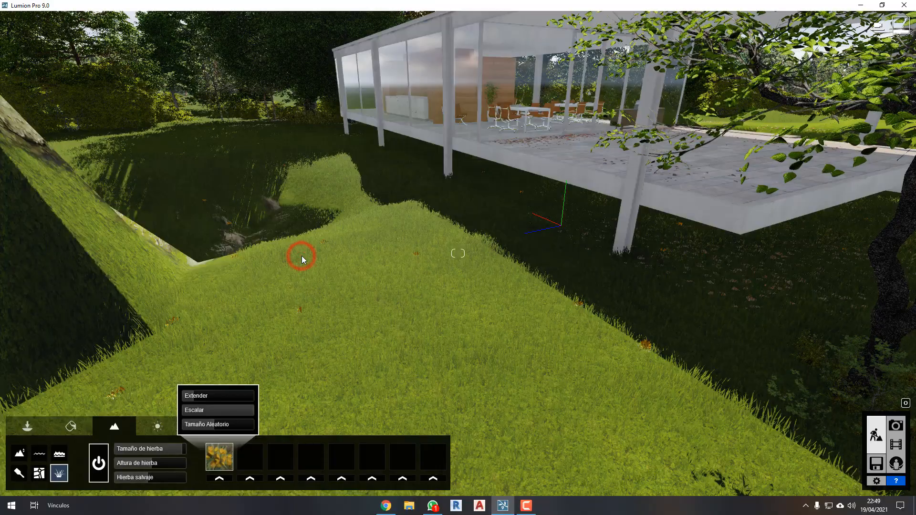
pyautogui.press('w')
pyautogui.moveTo(495, 336); pyautogui.dragTo(444, 262, button='right')
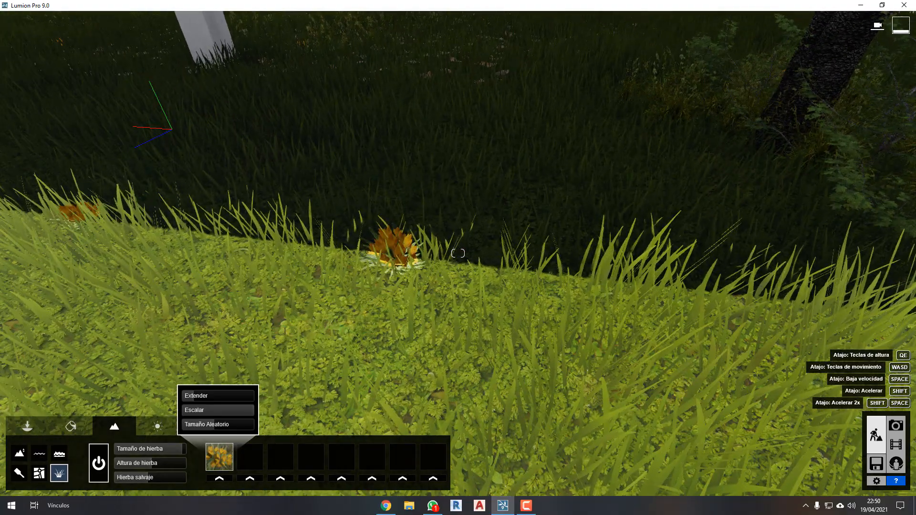
# Back away from the yellow flower close-up and adjust how widely the flowers spread over the lawn.
pyautogui.moveTo(404, 218)
pyautogui.mouseDown()
pyautogui.moveTo(447, 284)
pyautogui.moveTo(454, 238)
pyautogui.mouseUp()
pyautogui.moveTo(451, 176); pyautogui.dragTo(514, 125)
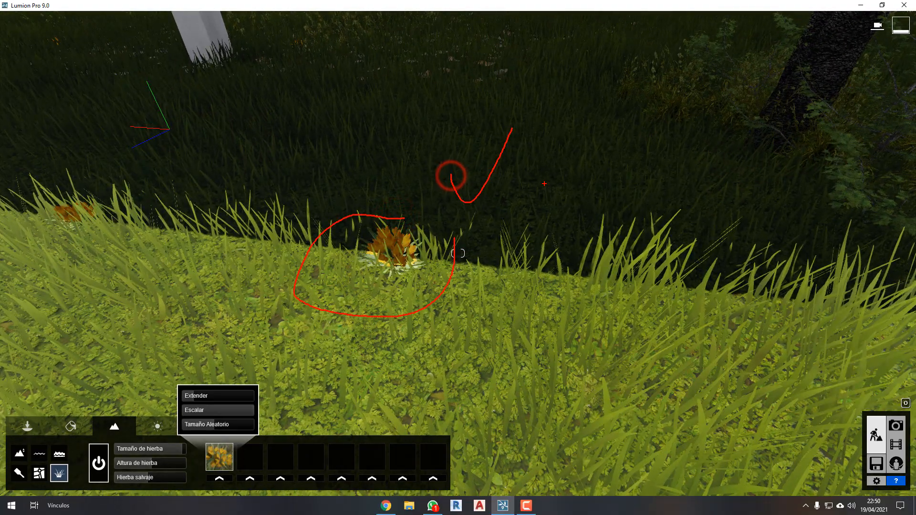
pyautogui.press('Escape')
pyautogui.press('s')
pyautogui.moveTo(538, 257); pyautogui.dragTo(482, 238, button='right')
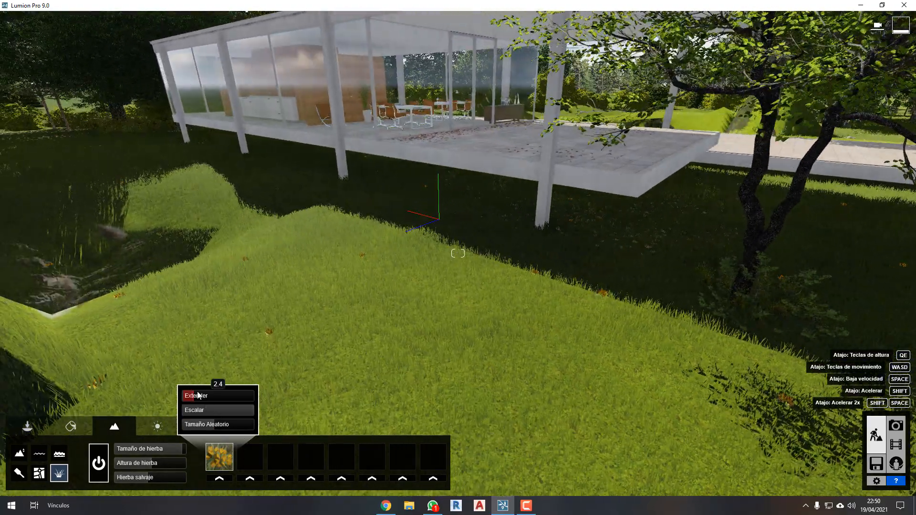
pyautogui.keyDown('shift'); pyautogui.moveTo(198, 395); pyautogui.dragTo(221, 405); pyautogui.keyUp('shift')
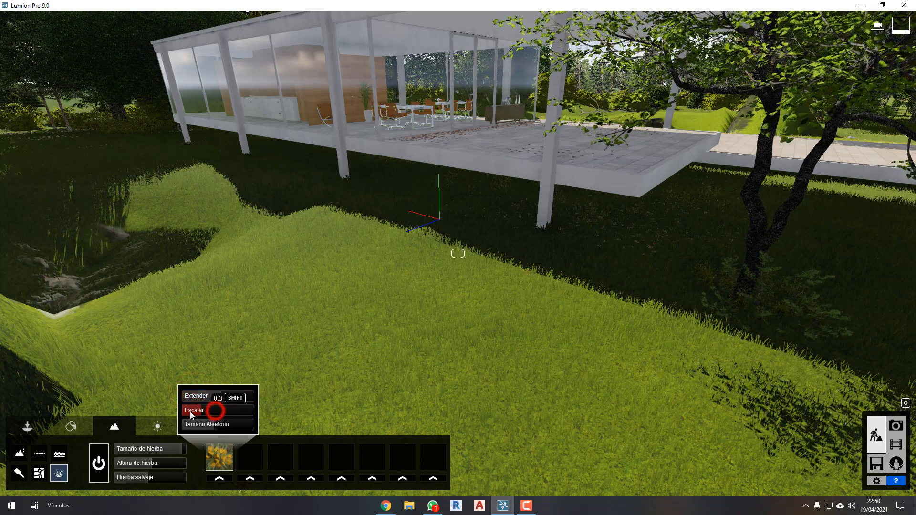
# Assign the large grey rock in the fifth row to the second grass slot and adjust its spread over the lawn.
pyautogui.click(254, 479)
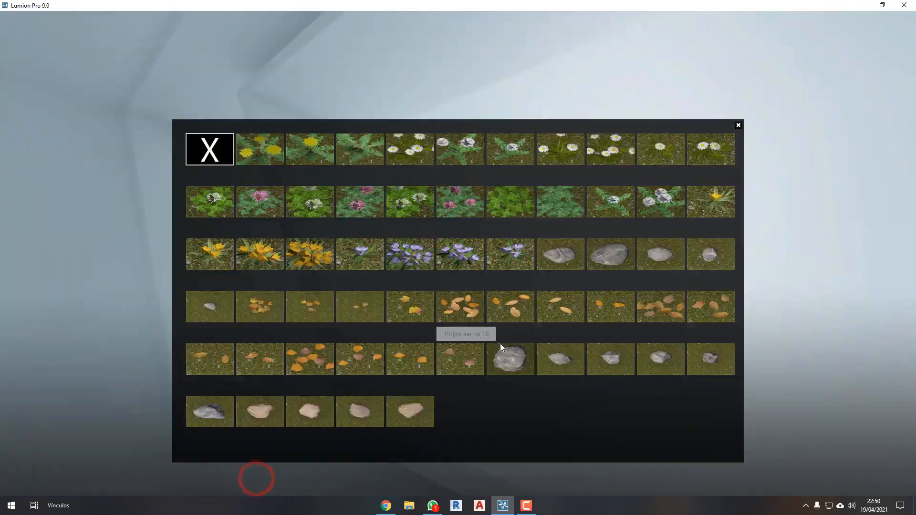
pyautogui.click(498, 363)
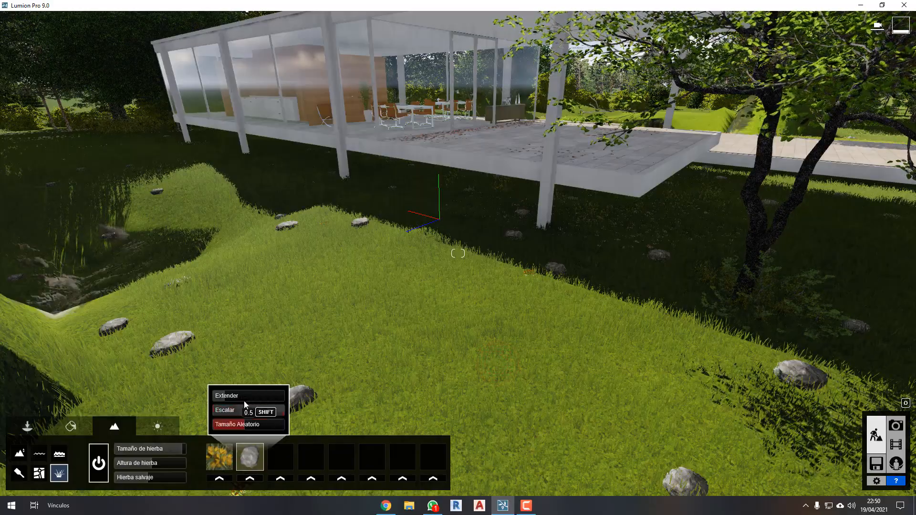
pyautogui.moveTo(229, 398); pyautogui.dragTo(350, 407)
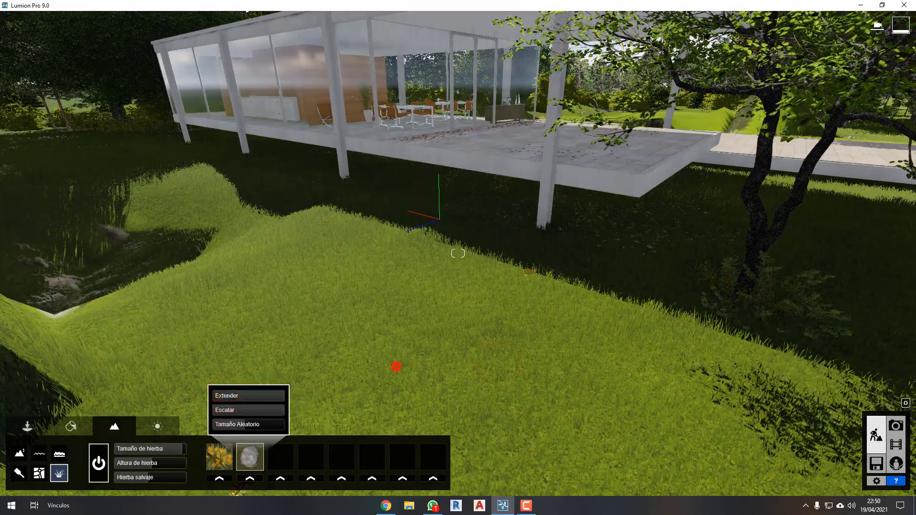
pyautogui.moveTo(396, 367); pyautogui.dragTo(397, 355, button='right')
pyautogui.moveTo(237, 395); pyautogui.dragTo(201, 397)
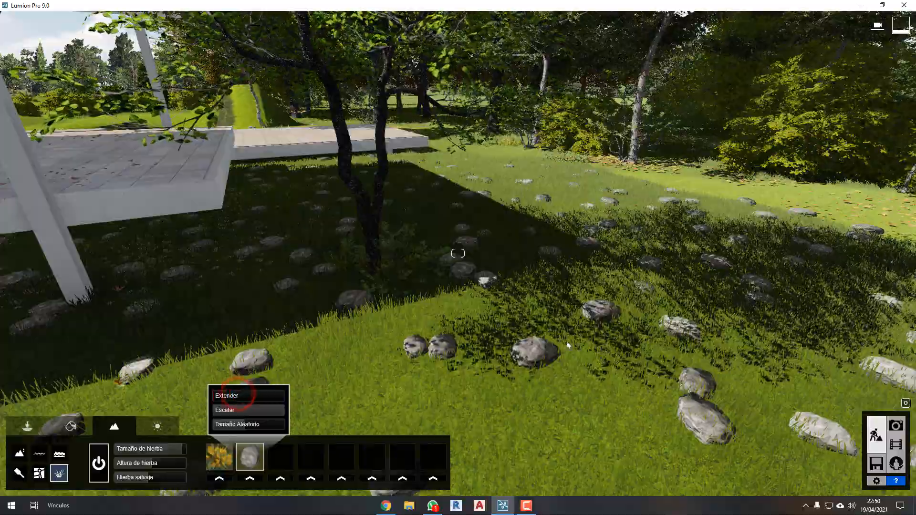
pyautogui.moveTo(568, 344); pyautogui.dragTo(401, 349, button='right')
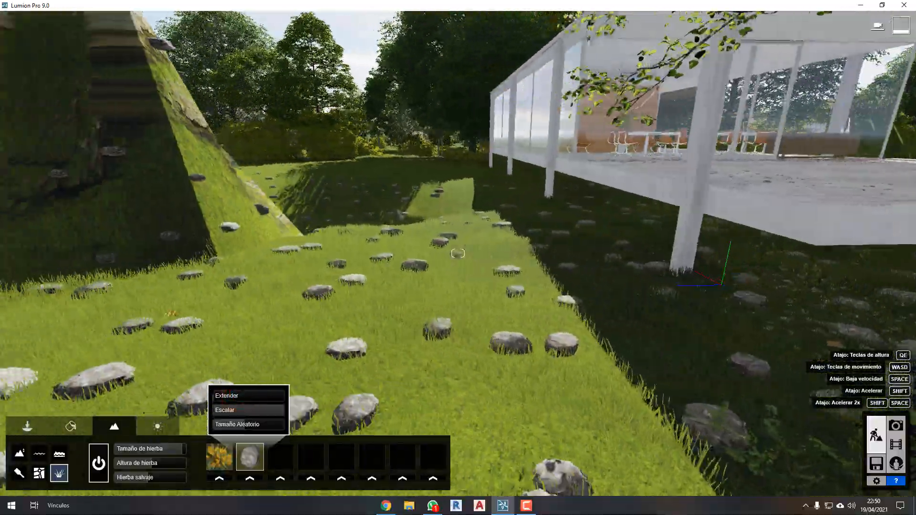
# Examine the distribution of rocks and flowers on the lawn around the house and beside the terrace.
pyautogui.press('w')
pyautogui.press('q')
pyautogui.moveTo(550, 345); pyautogui.dragTo(523, 358, button='right')
pyautogui.press('w')
pyautogui.press('w')
pyautogui.press('w')
pyautogui.press('a')
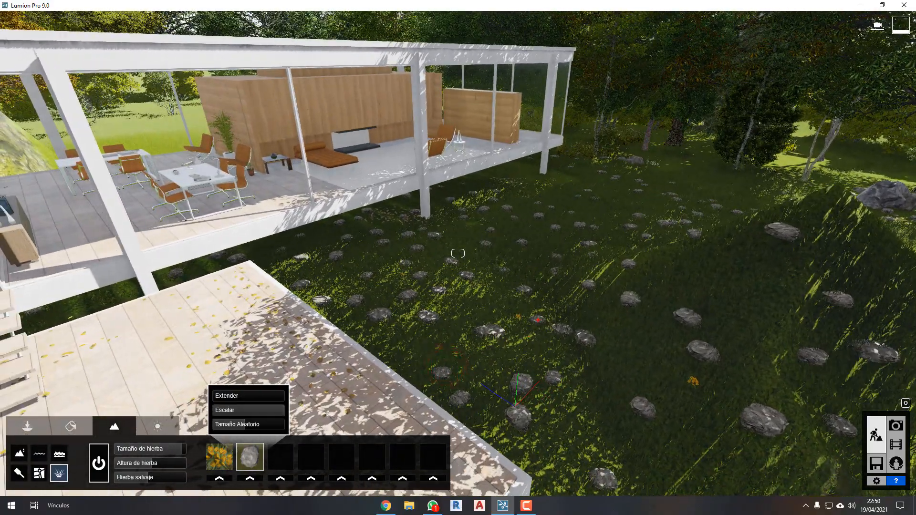
pyautogui.click(536, 315)
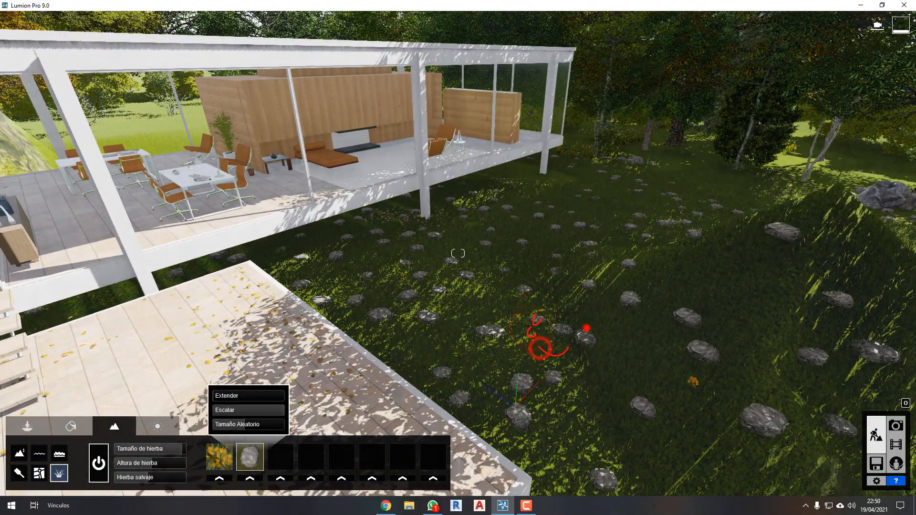
pyautogui.press('w')
pyautogui.moveTo(515, 321); pyautogui.dragTo(554, 321, button='right')
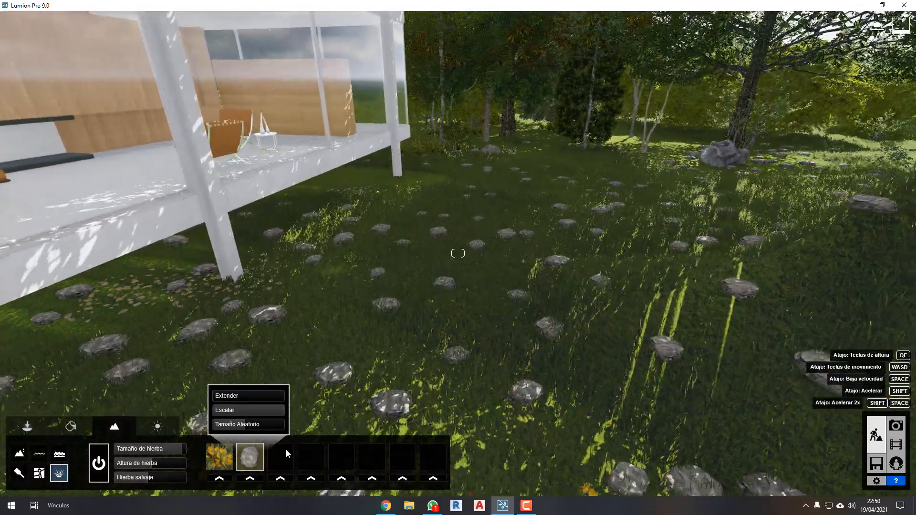
# Assign the first grey rock in the third row to the third grass slot, adjust its spread and view the lawn from the terrace.
pyautogui.click(278, 478)
pyautogui.click(563, 254)
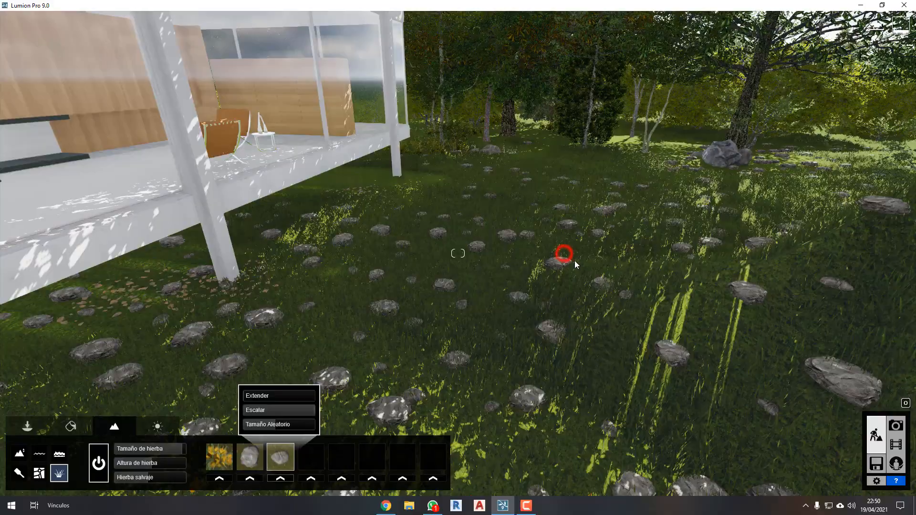
pyautogui.click(253, 396)
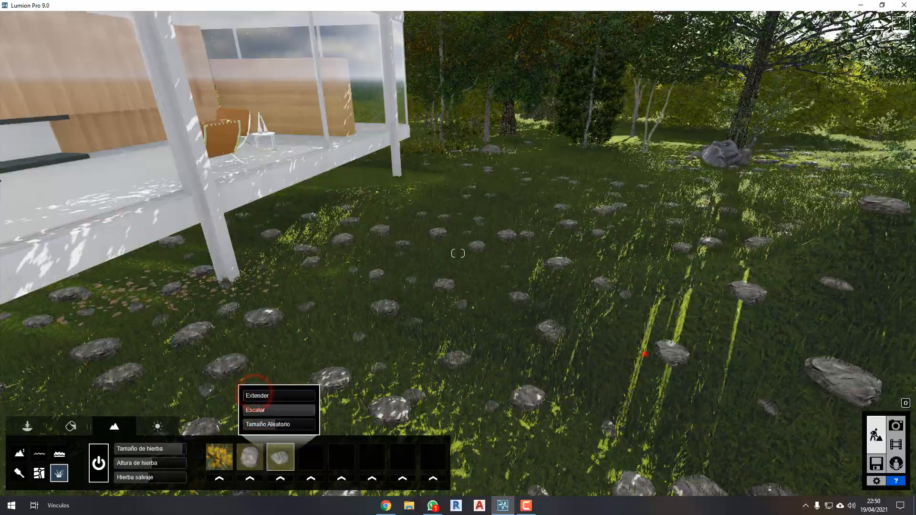
pyautogui.press('s')
pyautogui.moveTo(644, 355); pyautogui.dragTo(623, 352, button='right')
pyautogui.press('s')
pyautogui.press('w')
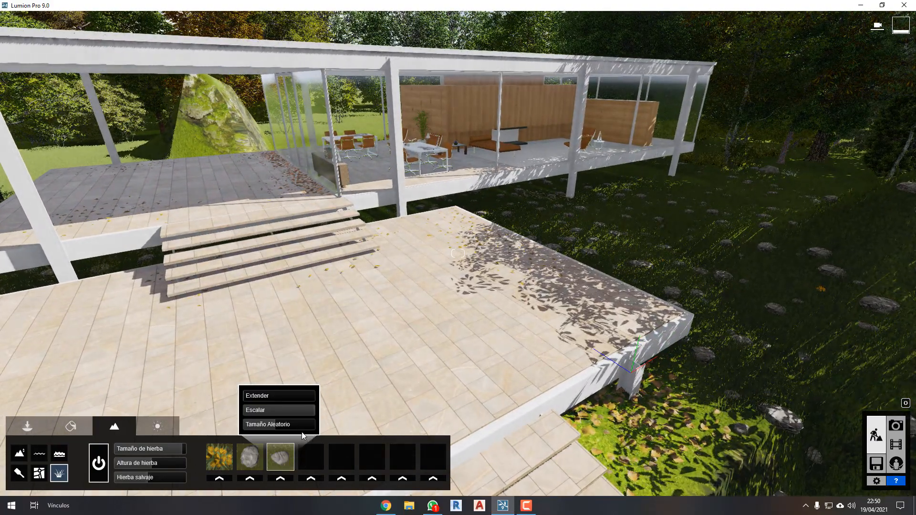
# Clear the two rock types and the yellow flowers from the three occupied grass slots.
pyautogui.click(281, 479)
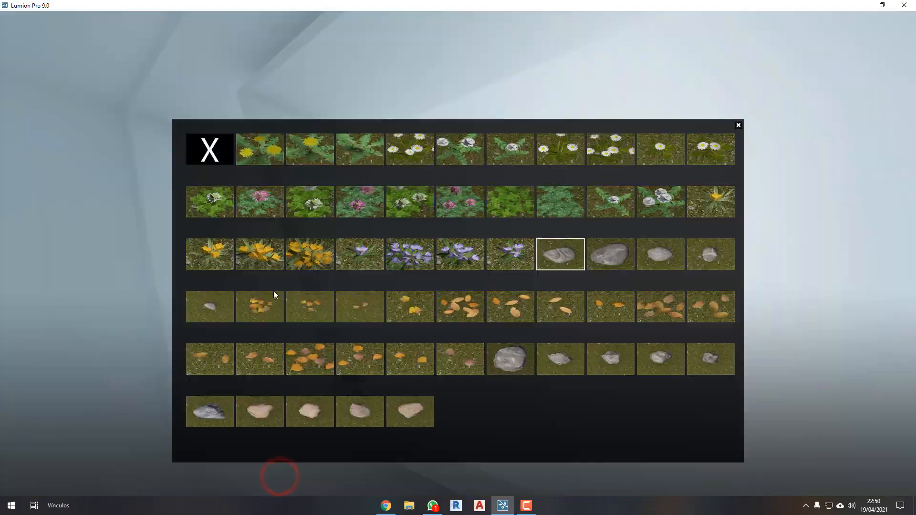
pyautogui.click(212, 149)
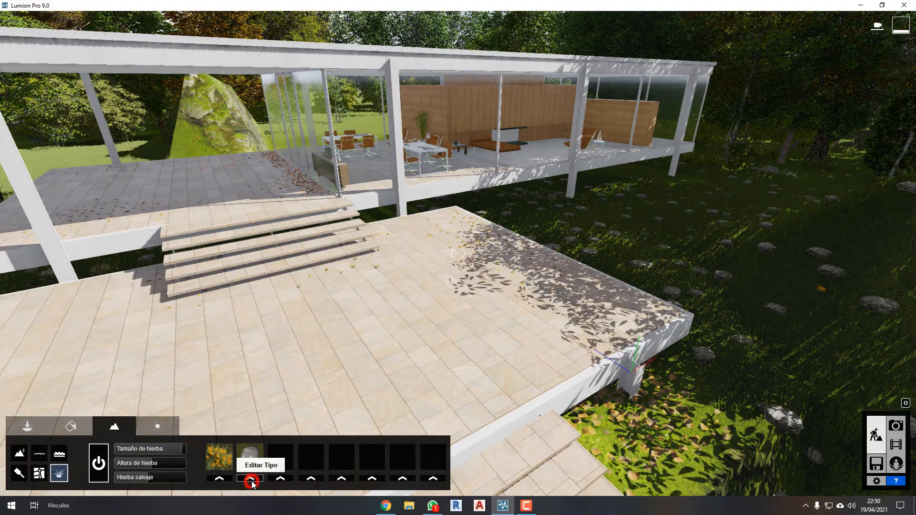
pyautogui.click(251, 479)
pyautogui.click(225, 161)
pyautogui.click(219, 478)
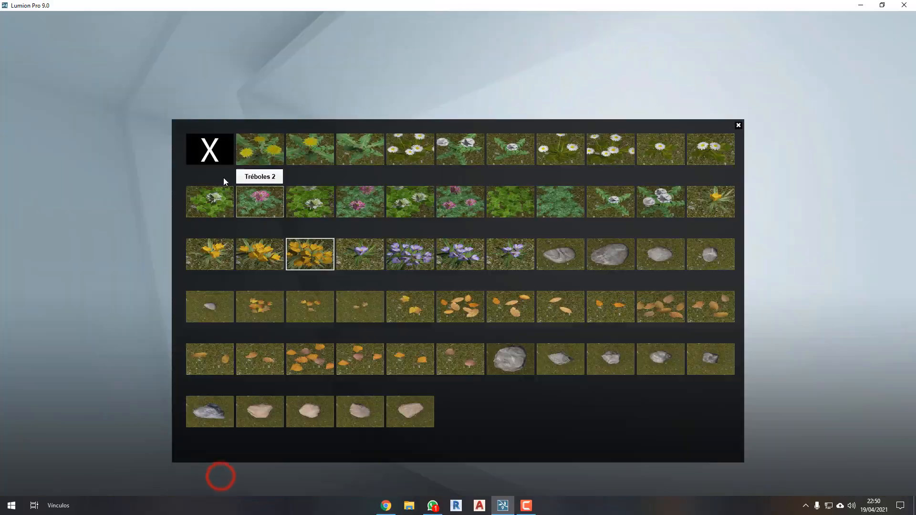
pyautogui.click(210, 149)
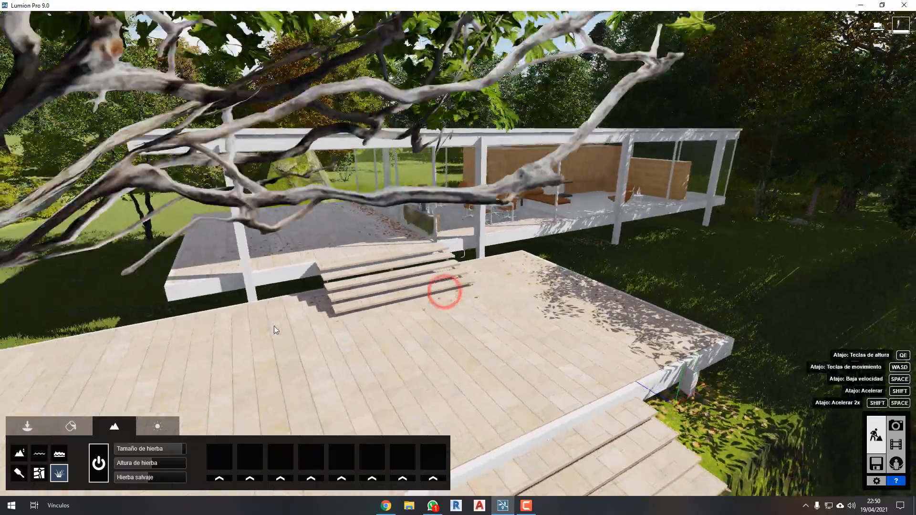
# Look over the lawn around the tree beside the raised terrace, keeping the landscape tools active.
pyautogui.press('s')
pyautogui.press('w')
pyautogui.moveTo(274, 325); pyautogui.dragTo(268, 324, button='right')
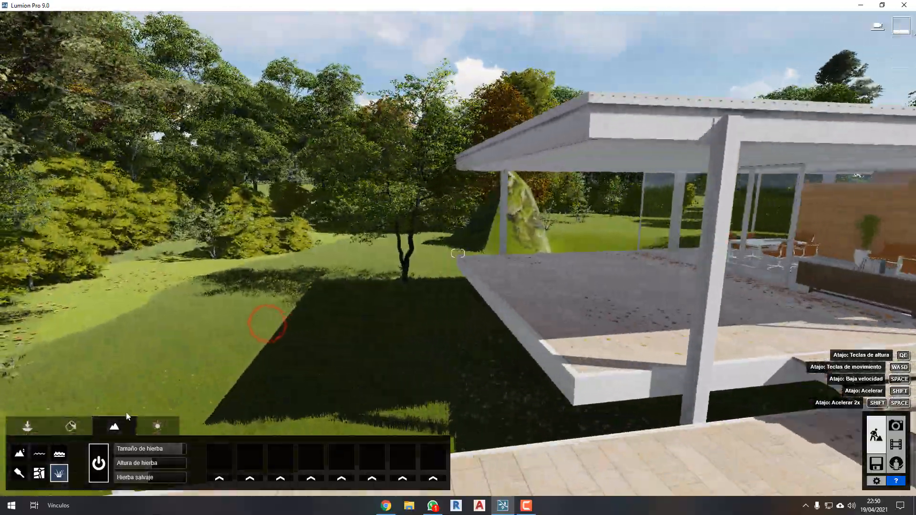
pyautogui.press('w')
pyautogui.click(158, 426)
pyautogui.click(120, 424)
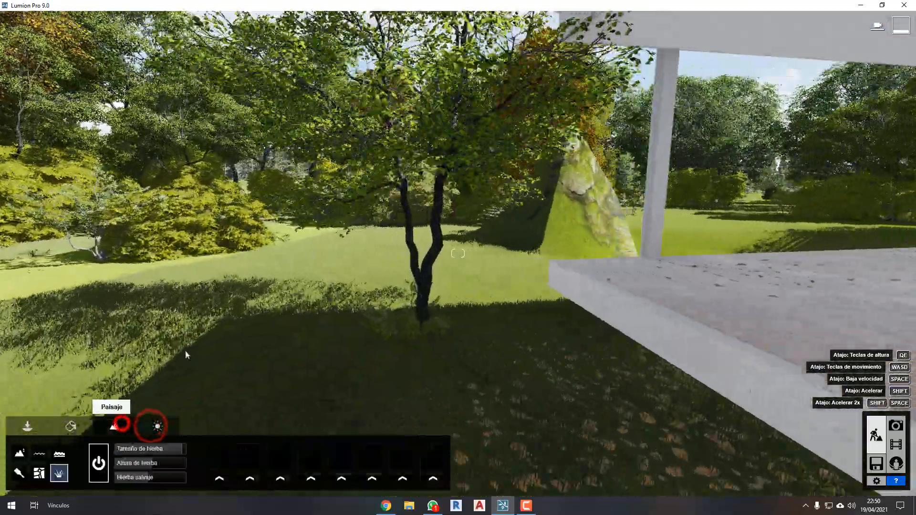
pyautogui.press('w')
# Tour the front of the house and frame the terrace steps together with the glazed living area.
pyautogui.moveTo(224, 344); pyautogui.dragTo(306, 345, button='right')
pyautogui.moveTo(157, 347)
pyautogui.mouseDown(button='right')
pyautogui.moveTo(267, 347)
pyautogui.moveTo(171, 345)
pyautogui.mouseUp(button='right')
pyautogui.press('w')
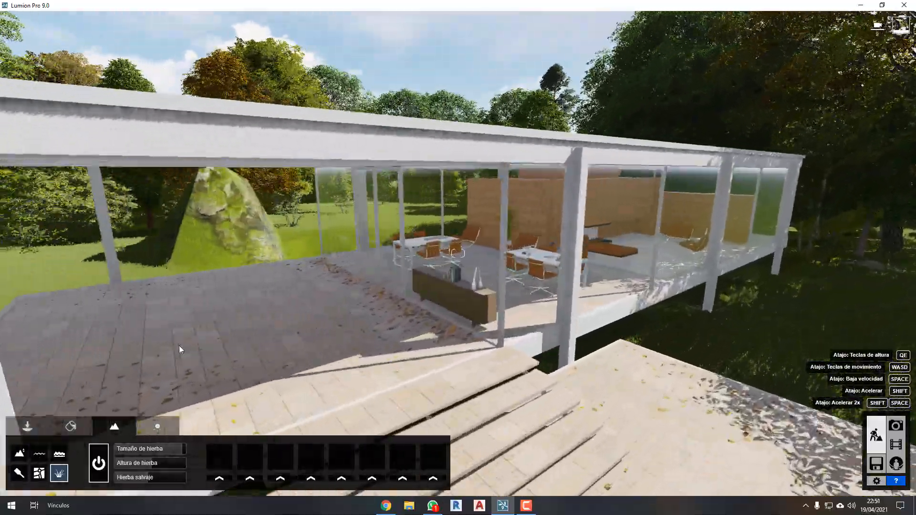
pyautogui.press('s')
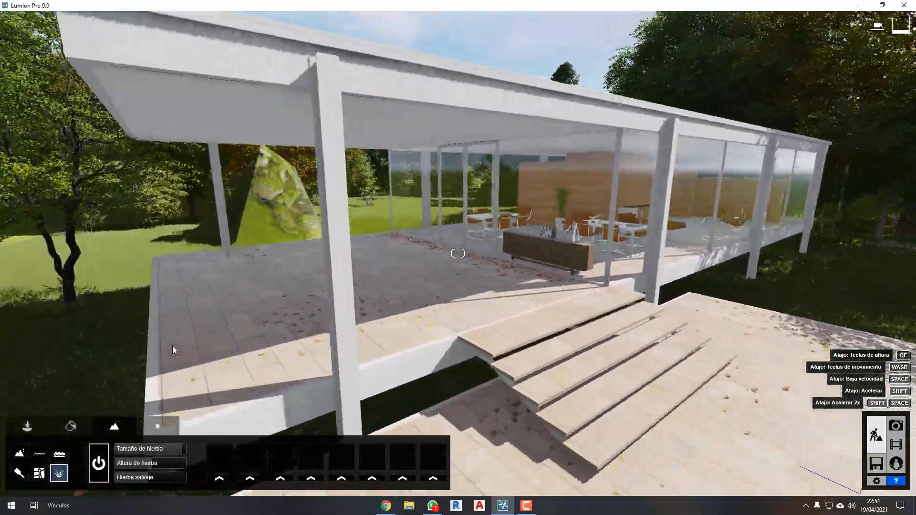
pyautogui.press('d')
pyautogui.moveTo(229, 337); pyautogui.dragTo(249, 323, button='right')
pyautogui.press('d')
pyautogui.press('w')
pyautogui.press('s')
pyautogui.press('a')
pyautogui.press('w')
pyautogui.press('a')
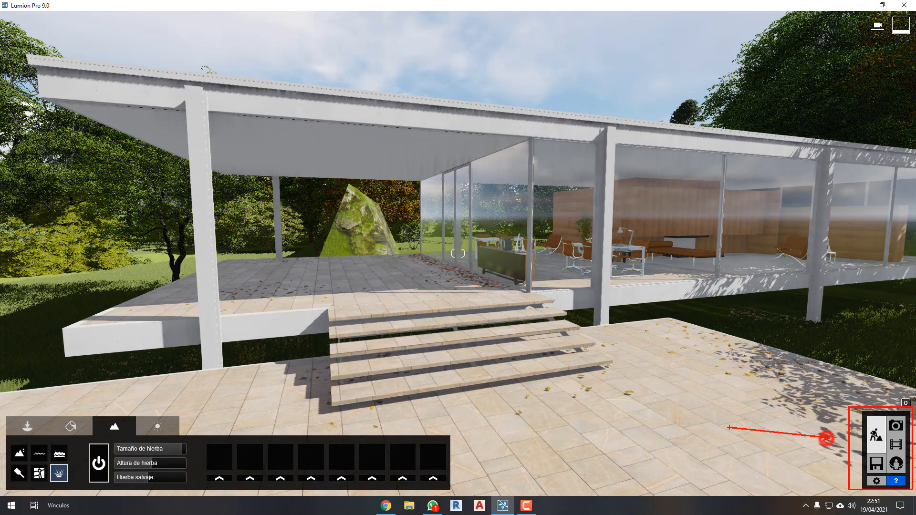
# Set the editor quality to low, one star, and the editor resolution to 25%, and view the house in that quality.
pyautogui.moveTo(897, 482)
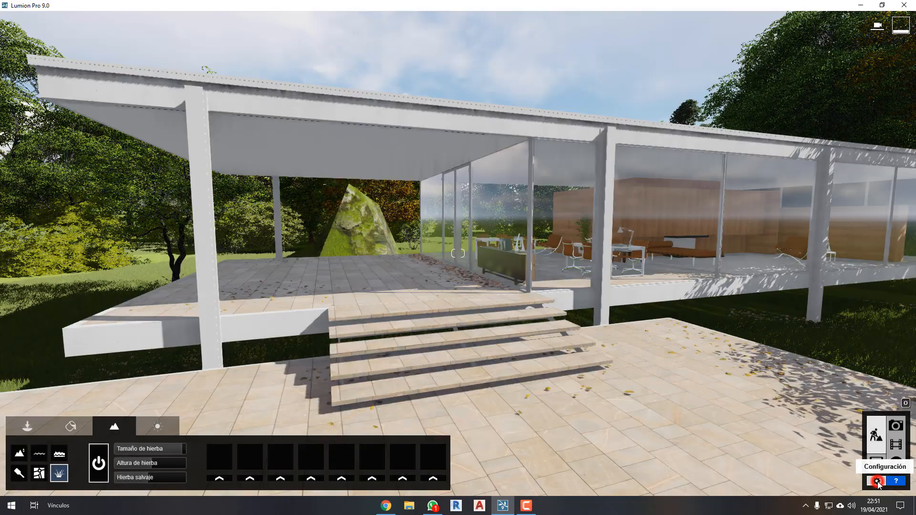
pyautogui.click(878, 481)
pyautogui.click(368, 166)
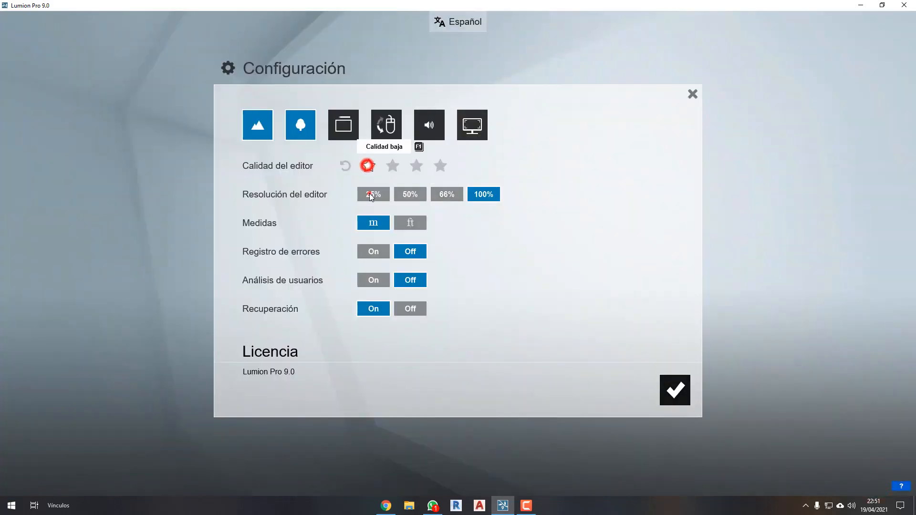
pyautogui.click(674, 389)
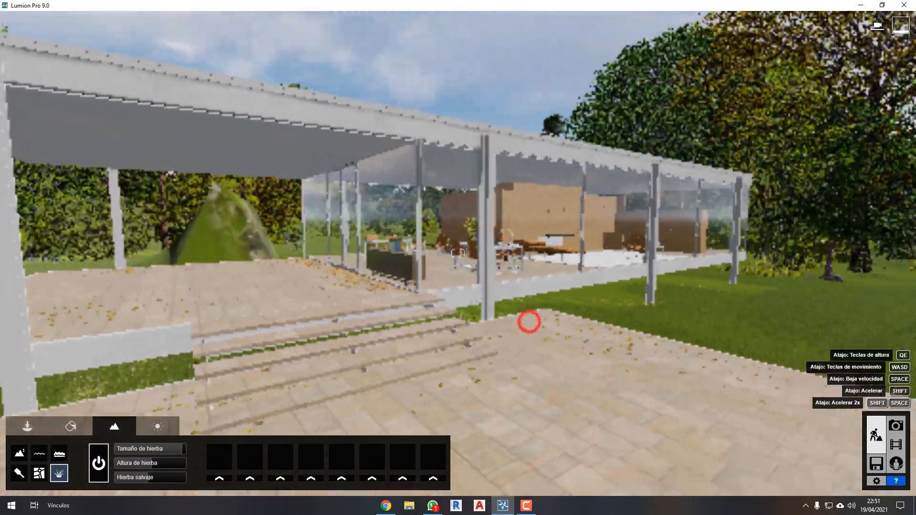
pyautogui.moveTo(529, 322); pyautogui.dragTo(568, 320, button='right')
pyautogui.scroll(-5, 569, 323)
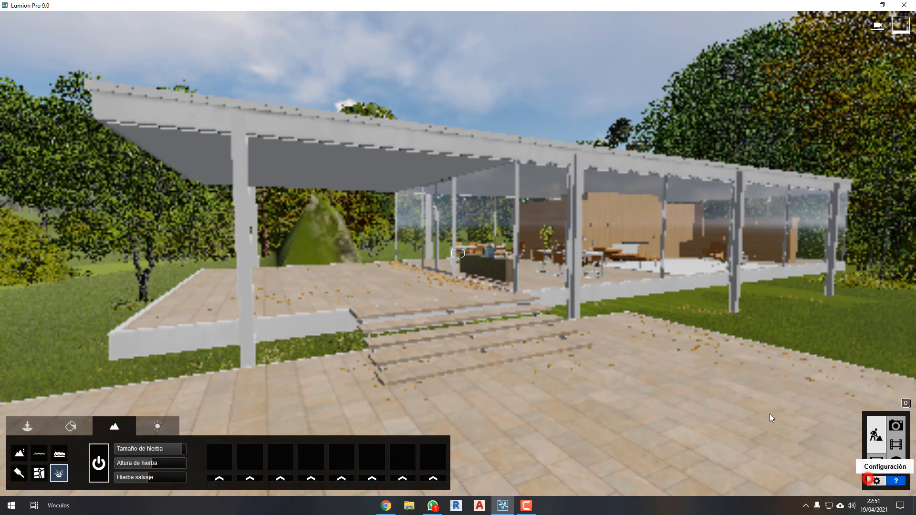
# Set the editor quality to four stars and the editor resolution to 100%, and check the house from the terrace.
pyautogui.click(877, 481)
pyautogui.click(440, 167)
pyautogui.click(483, 194)
pyautogui.click(674, 384)
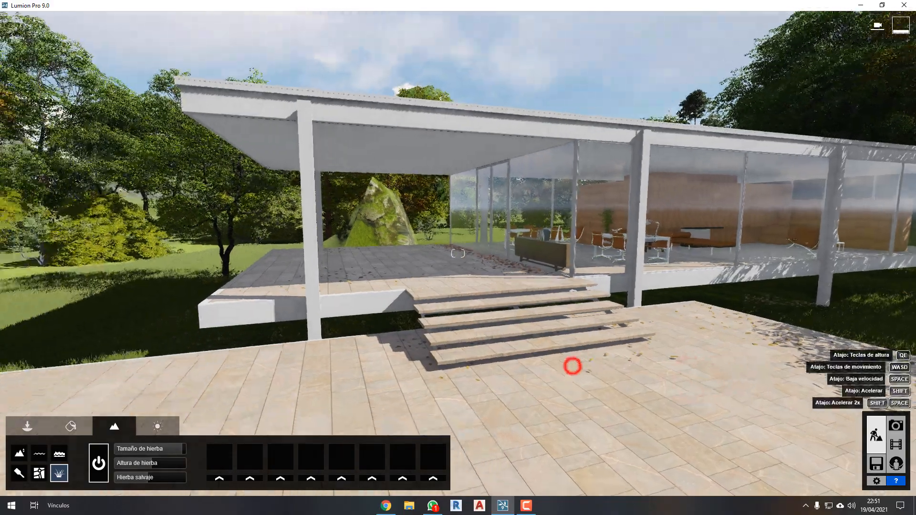
pyautogui.moveTo(573, 367); pyautogui.dragTo(630, 370, button='right')
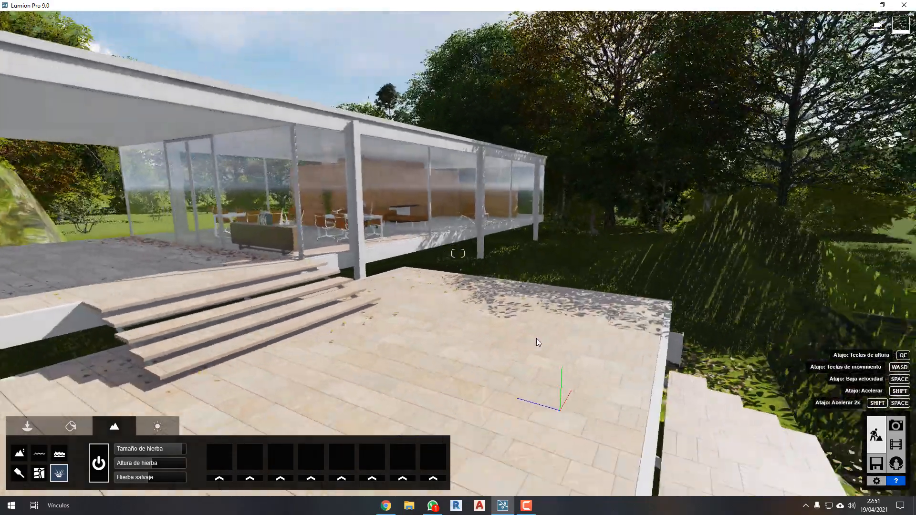
pyautogui.scroll(-4, 581, 345)
pyautogui.moveTo(580, 346); pyautogui.dragTo(529, 345, button='right')
pyautogui.scroll(5, 580, 345)
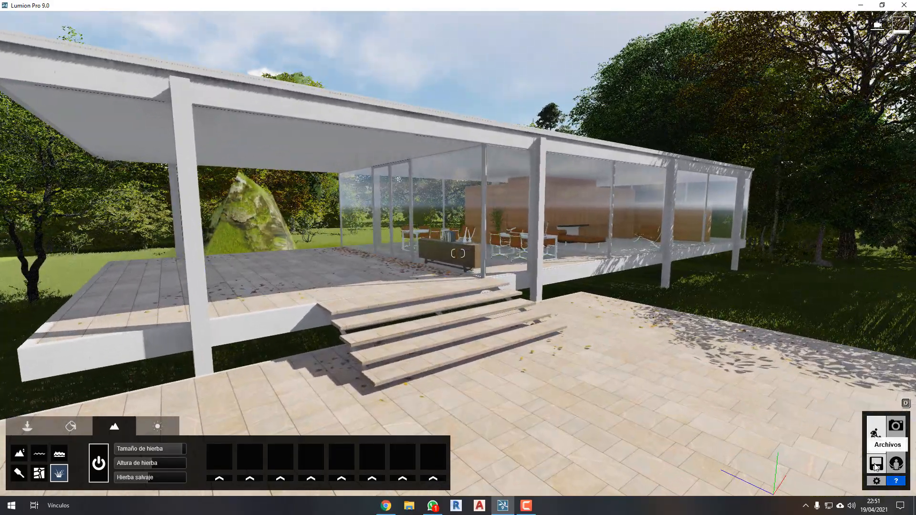
# View the page for saving the scene, and examine the Deck Panorama in panorama mode.
pyautogui.click(876, 465)
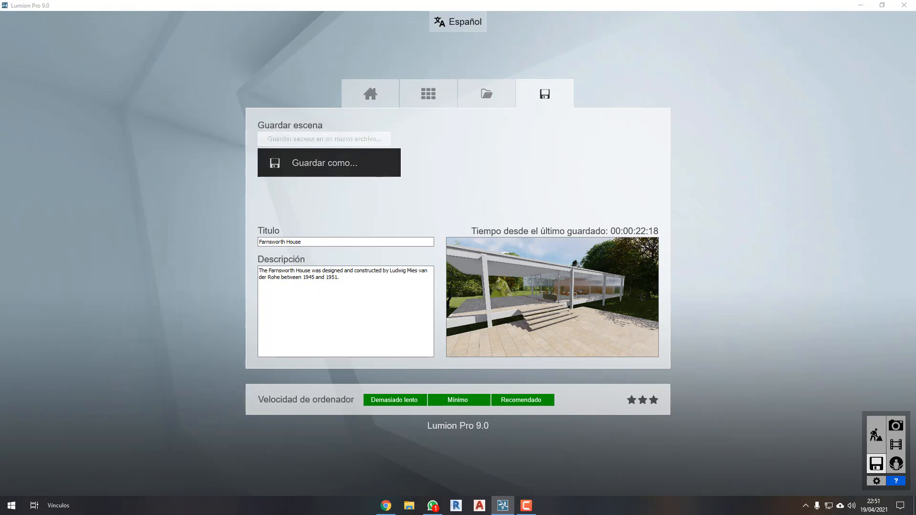
pyautogui.click(897, 463)
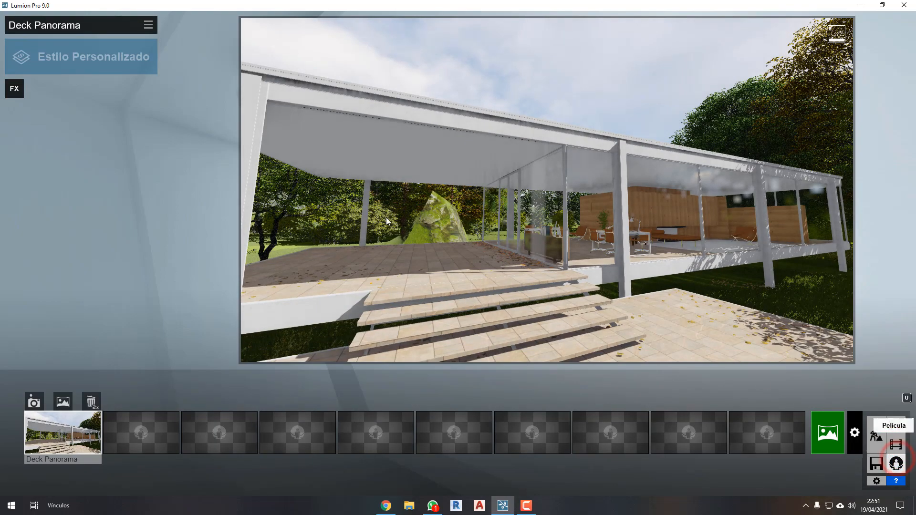
pyautogui.moveTo(479, 237); pyautogui.dragTo(487, 241, button='right')
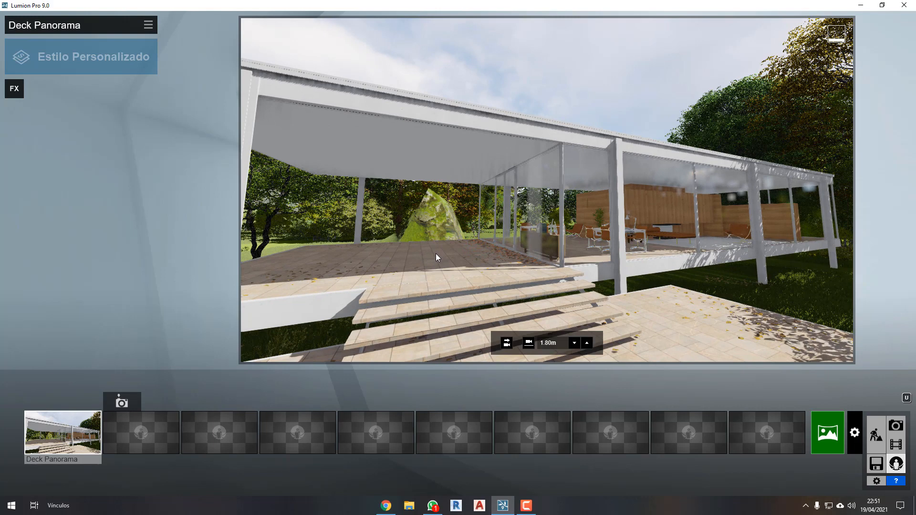
pyautogui.moveTo(423, 239); pyautogui.dragTo(423, 238, button='right')
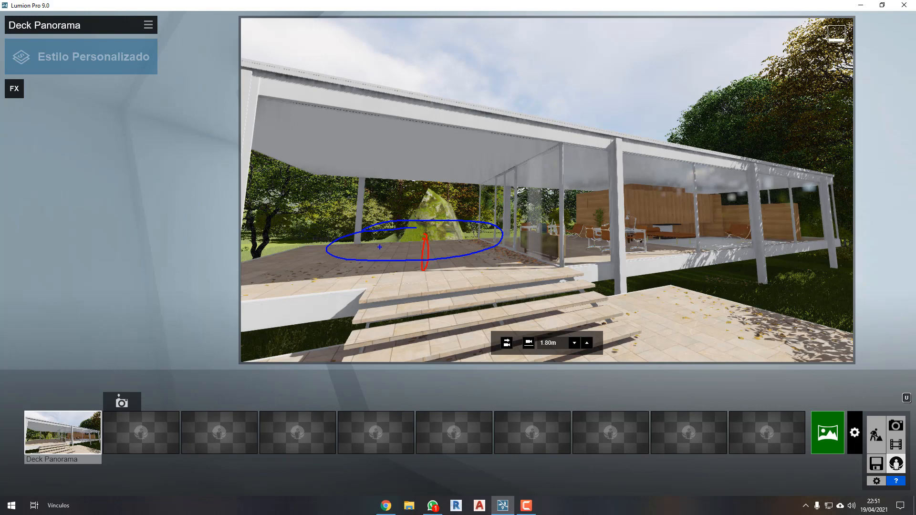
pyautogui.press('Escape')
# Open the movie mode to view the first Flythrough clip and its effects.
pyautogui.click(899, 447)
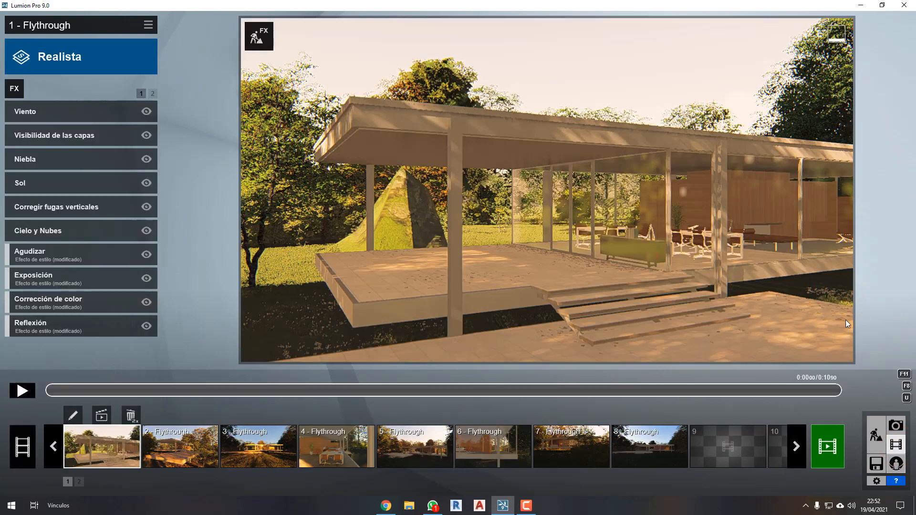
# Select the second Flythrough clip and play its animation.
pyautogui.click(173, 448)
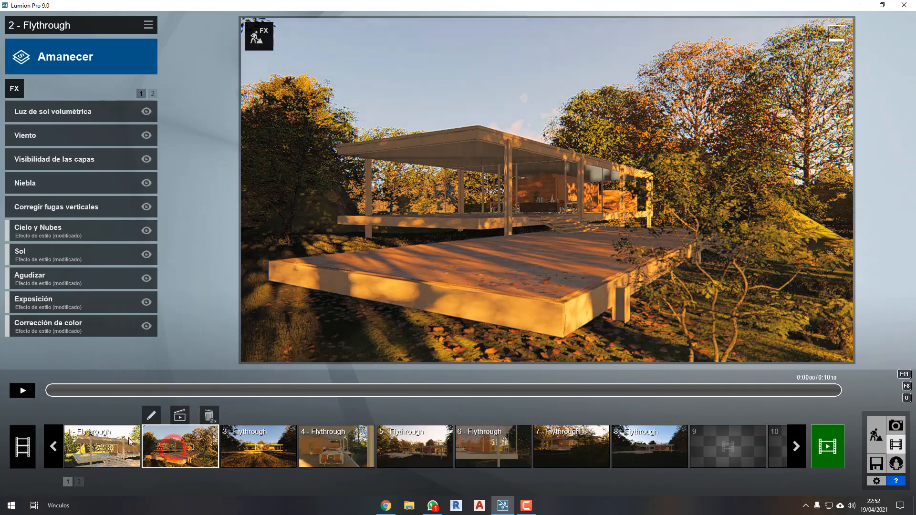
pyautogui.click(22, 390)
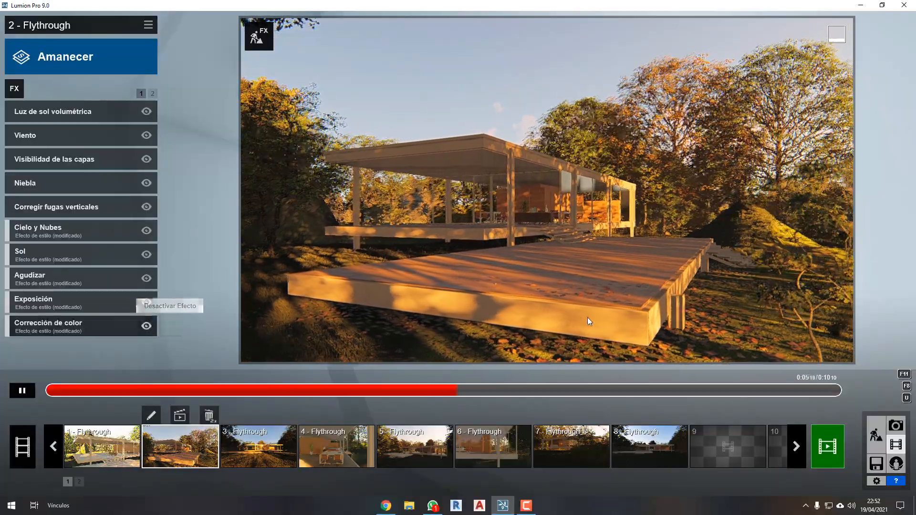
# Switch to photo mode, view the saved photos through Photo - 5, and return to Photo - 1.
pyautogui.click(895, 425)
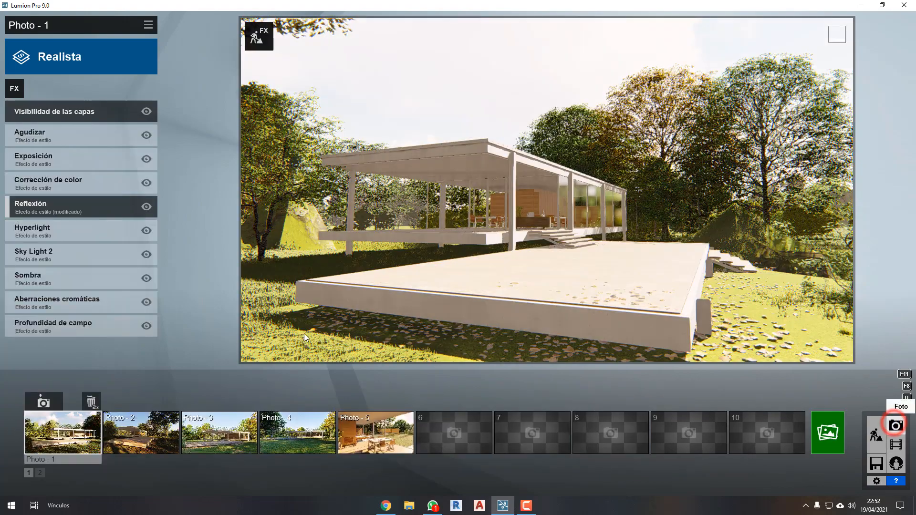
pyautogui.click(142, 423)
pyautogui.click(218, 422)
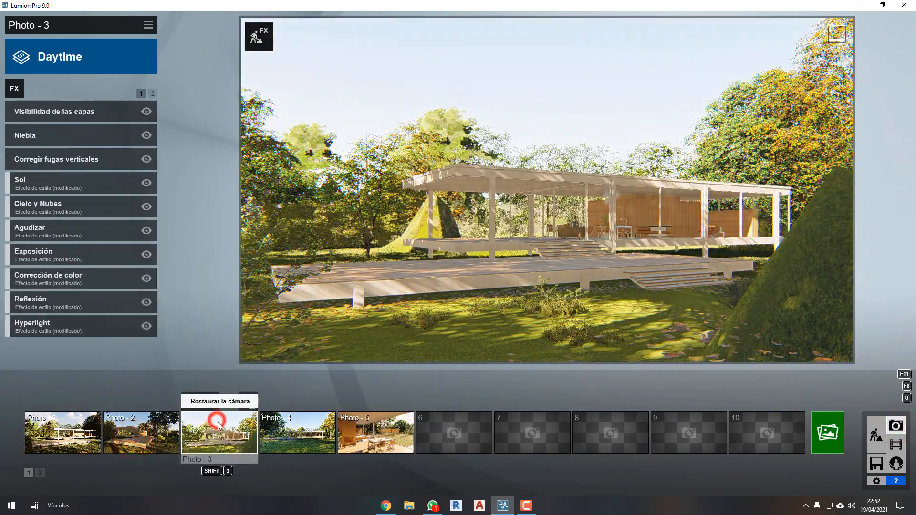
pyautogui.click(296, 430)
pyautogui.click(366, 432)
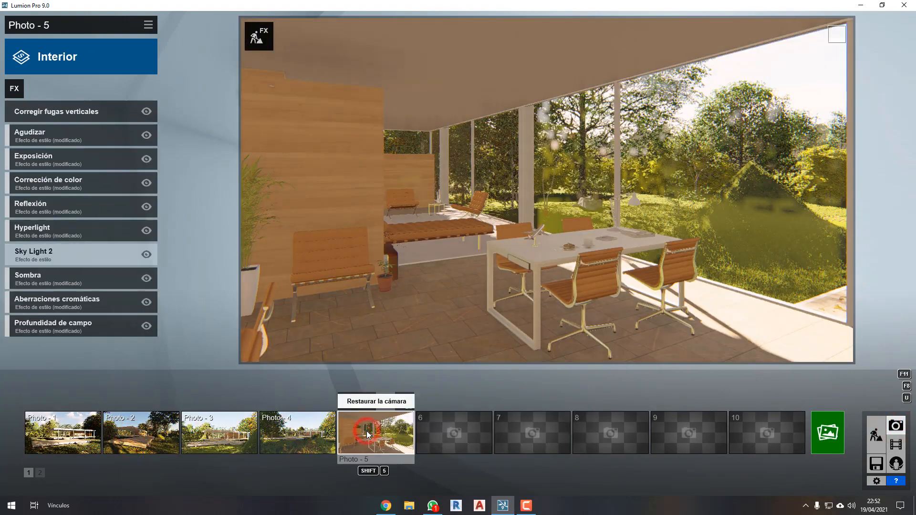
pyautogui.click(54, 430)
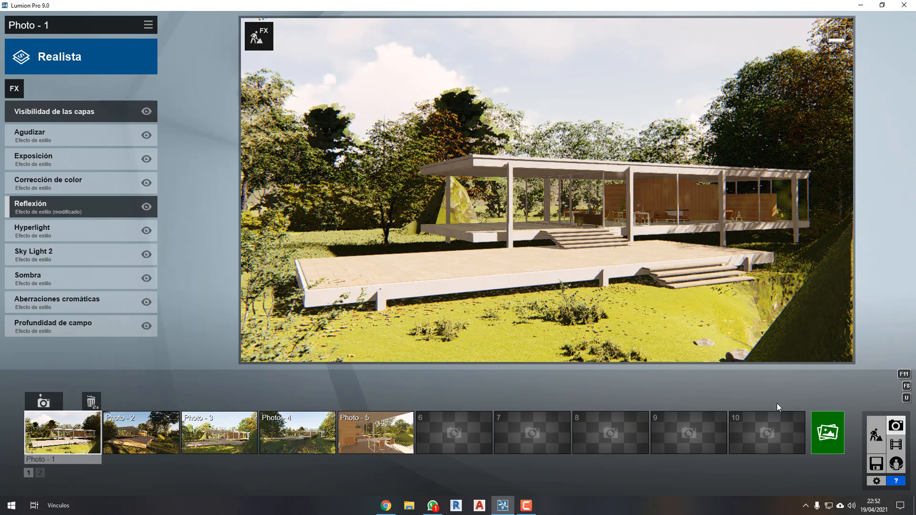
# Return to build mode and fly past the tree to face the house's front steps from the lower deck.
pyautogui.click(877, 437)
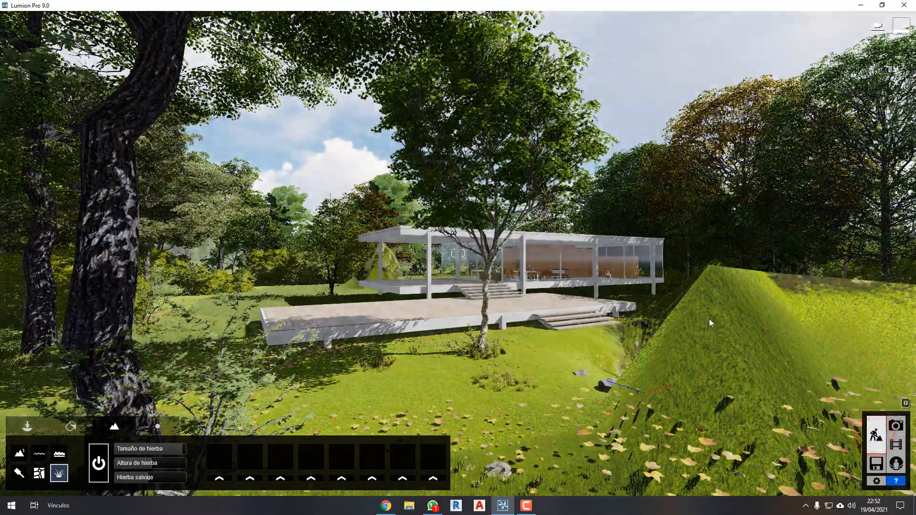
pyautogui.click(670, 348)
pyautogui.press('w')
pyautogui.press('q')
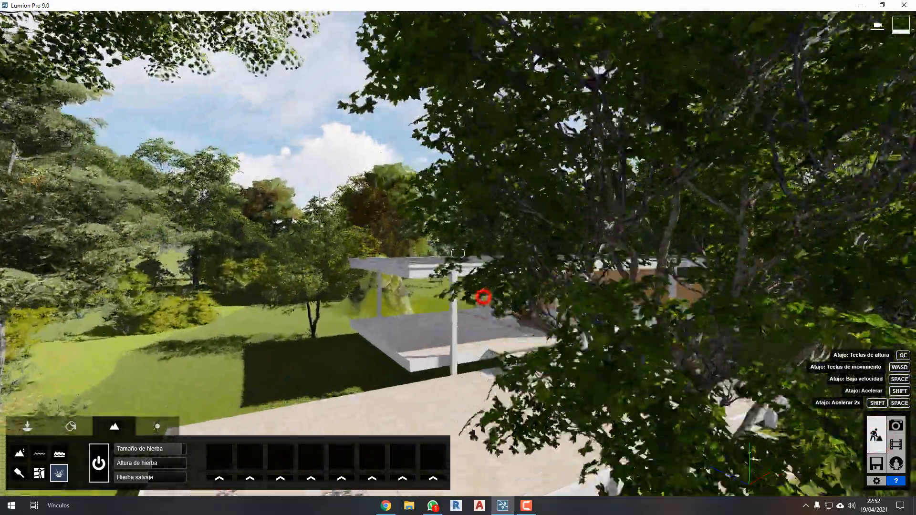
pyautogui.press('w')
pyautogui.moveTo(484, 297); pyautogui.dragTo(474, 304, button='right')
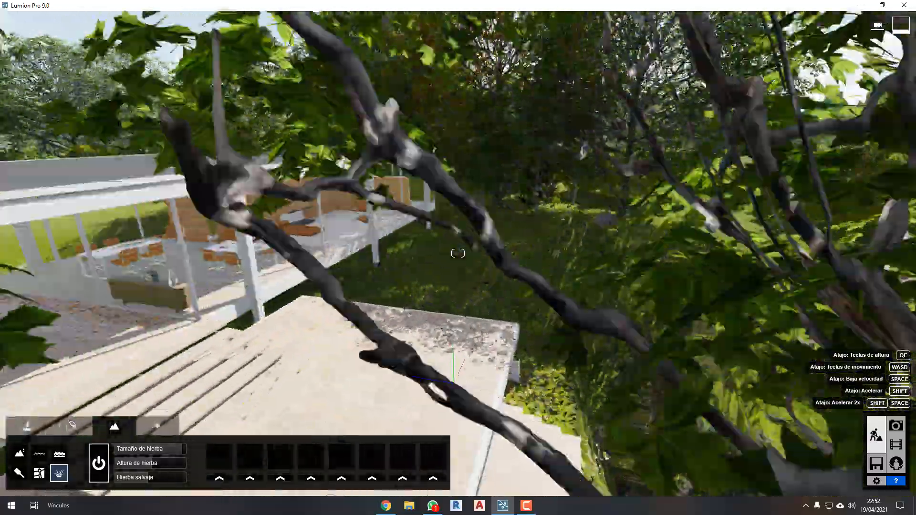
pyautogui.press('a')
pyautogui.moveTo(568, 296); pyautogui.dragTo(568, 293, button='right')
pyautogui.press('w')
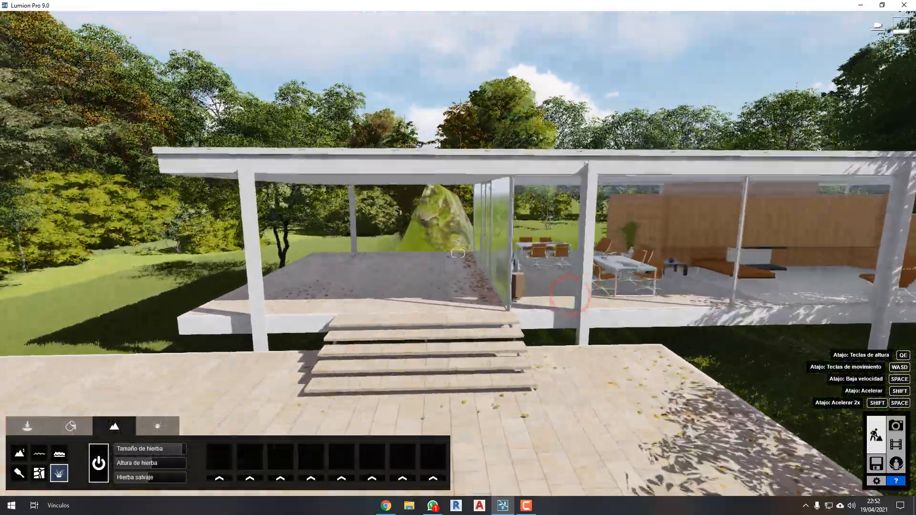
# Examine the house's front, with its covered terrace, steps and glazed interior, from several positions around the lower deck.
pyautogui.press('a')
pyautogui.press('s')
pyautogui.moveTo(380, 282); pyautogui.dragTo(452, 276, button='right')
pyautogui.press('d')
pyautogui.press('w')
pyautogui.press('s')
pyautogui.press('e')
pyautogui.press('d')
pyautogui.press('w')
pyautogui.press('q')
pyautogui.press('s')
pyautogui.press('s')
pyautogui.press('d')
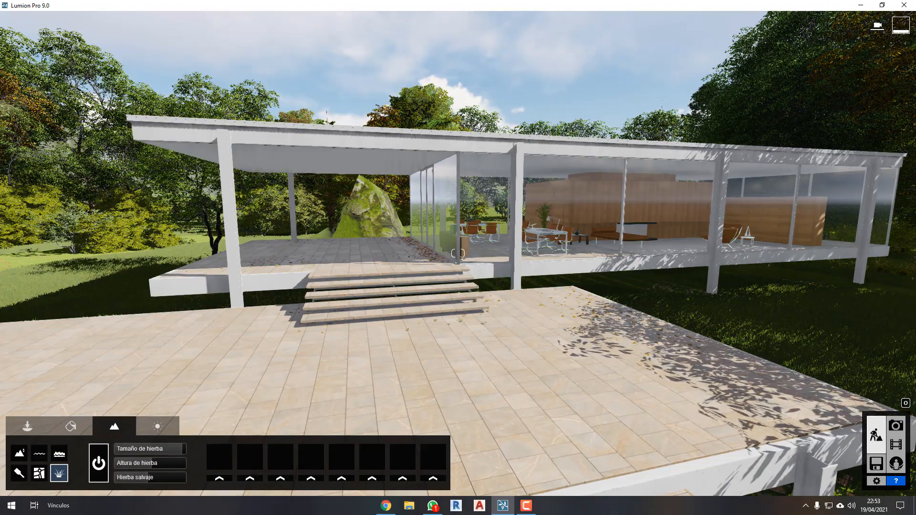
pyautogui.press('a')
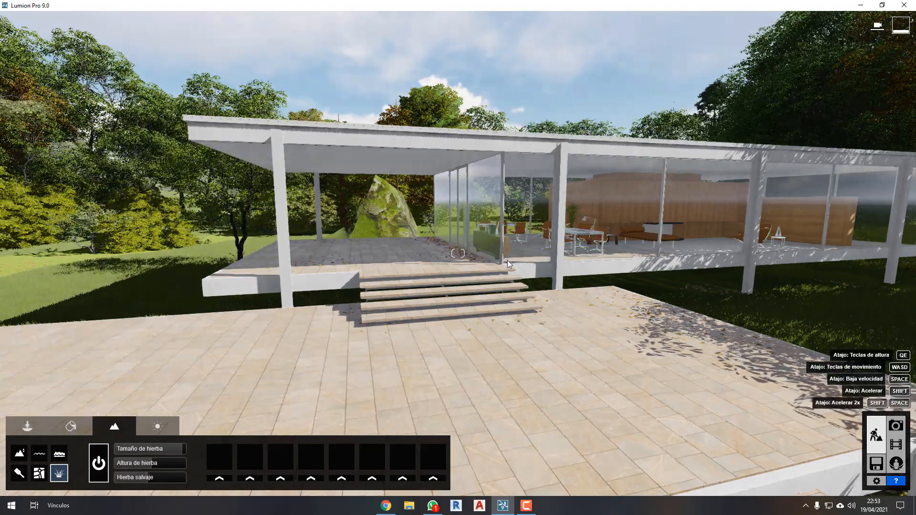